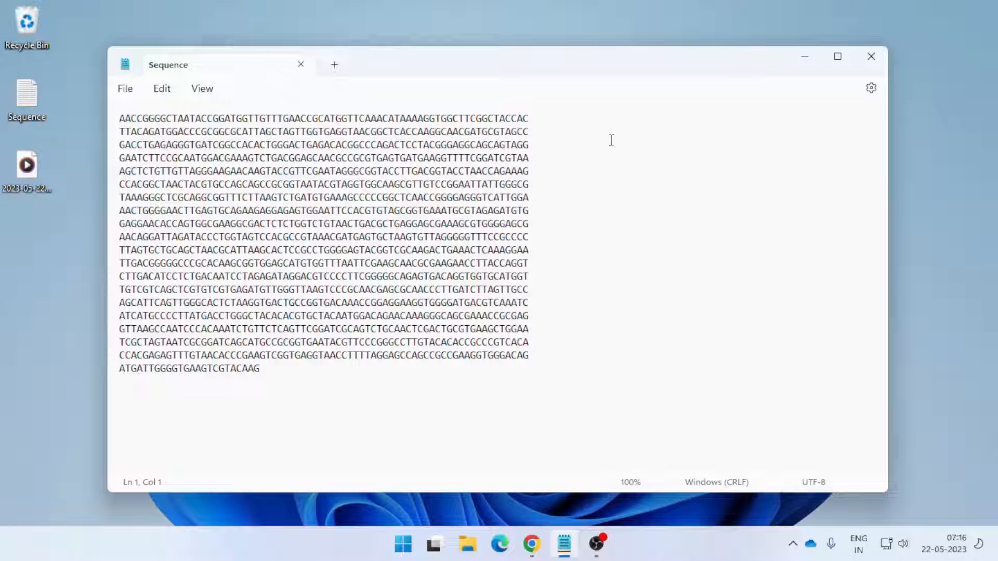
Highlight the full nucleotide sequence in the Sequence text file
{"action": "left_click_drag", "start_coordinate": [119, 118], "coordinate": [267, 368]}
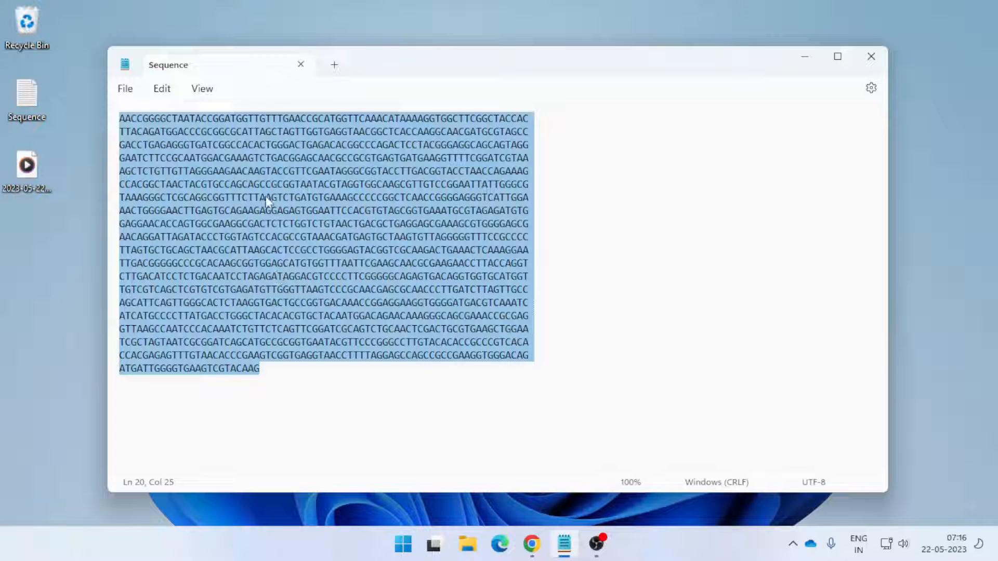
{"action": "left_click", "coordinate": [304, 366]}
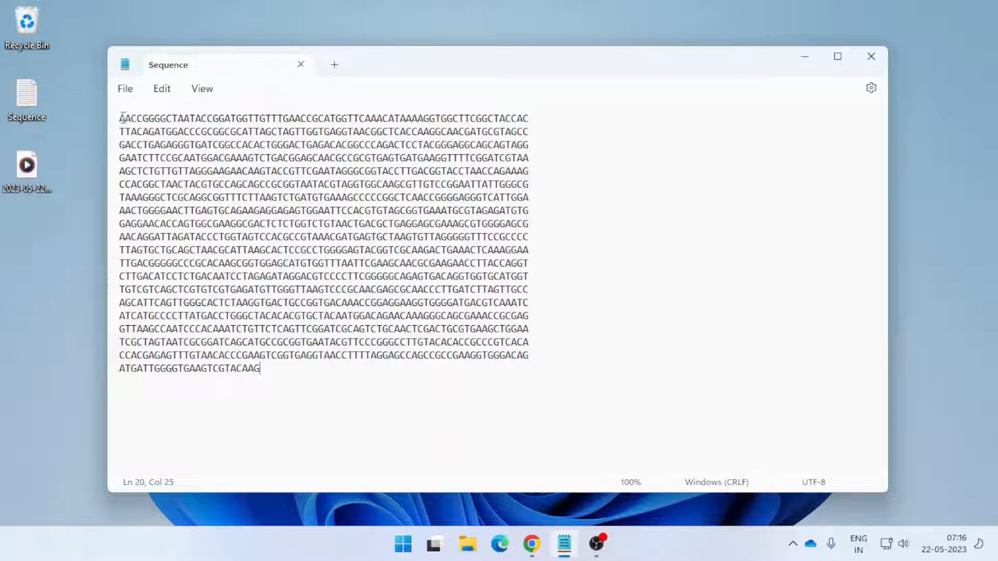
{"action": "left_click_drag", "start_coordinate": [123, 117], "coordinate": [265, 365]}
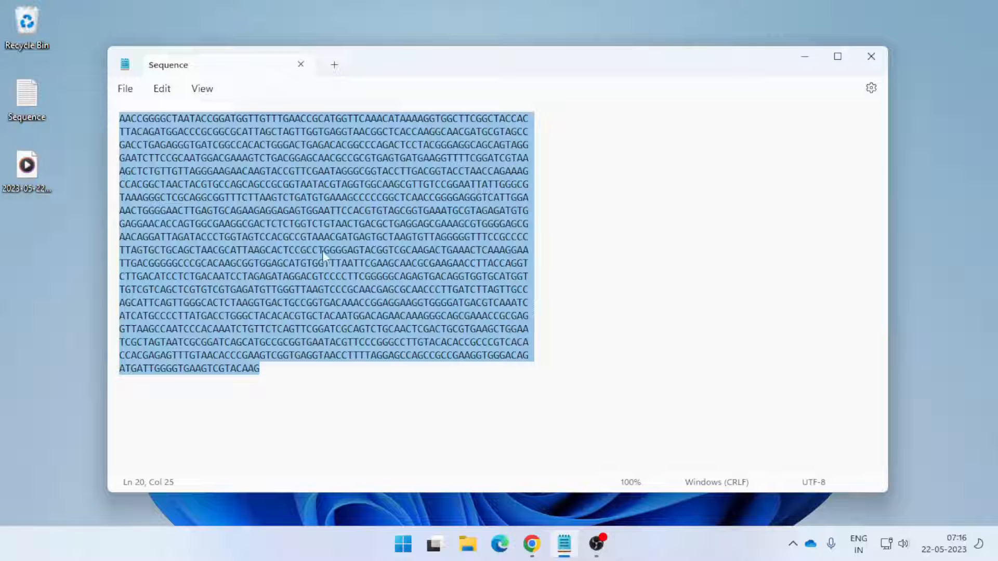
Switch to Chrome, open the NCBI website from the search results and go to the Nucleotide BLAST page
{"action": "left_click", "coordinate": [532, 553]}
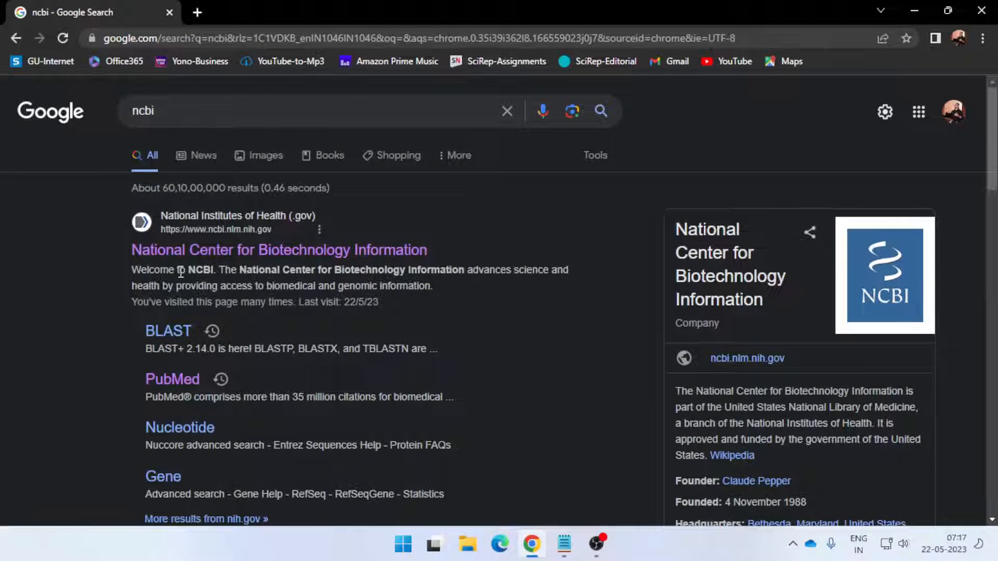
{"action": "left_click", "coordinate": [151, 255]}
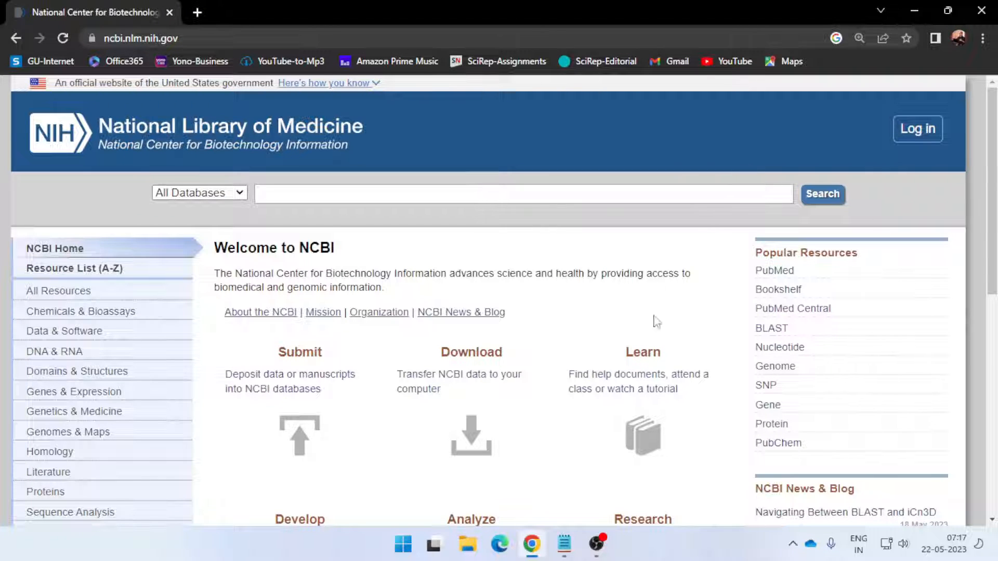
{"action": "left_click", "coordinate": [772, 329]}
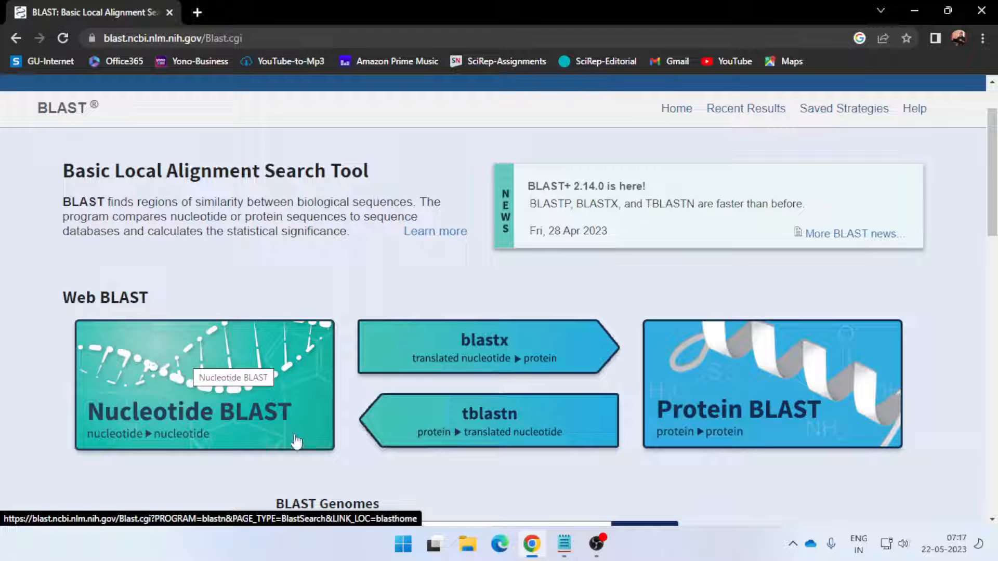
{"action": "left_click", "coordinate": [172, 395]}
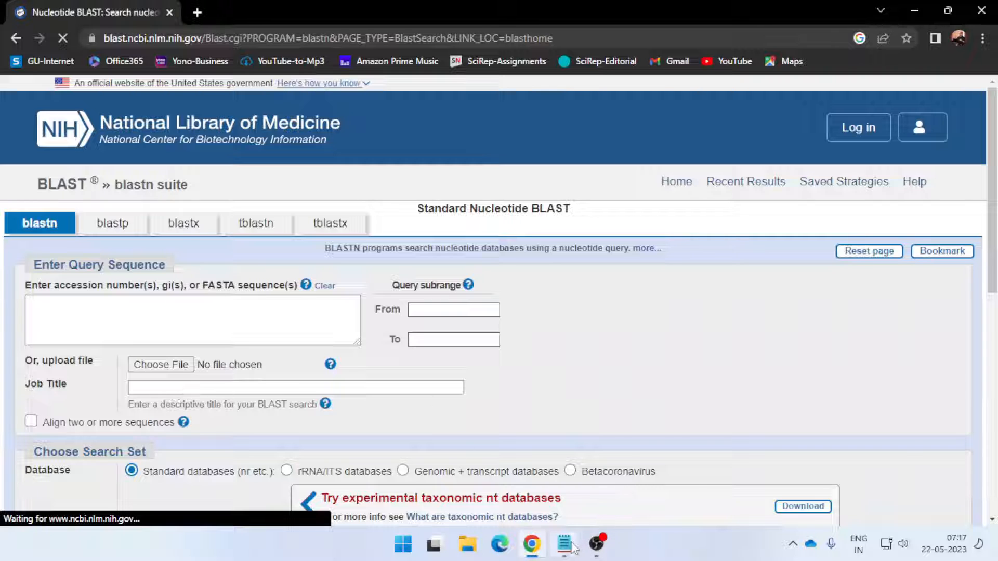
Copy the entire nucleotide sequence from the Sequence file in Notepad and paste it as the BLAST query in Chrome
{"action": "left_click", "coordinate": [564, 544]}
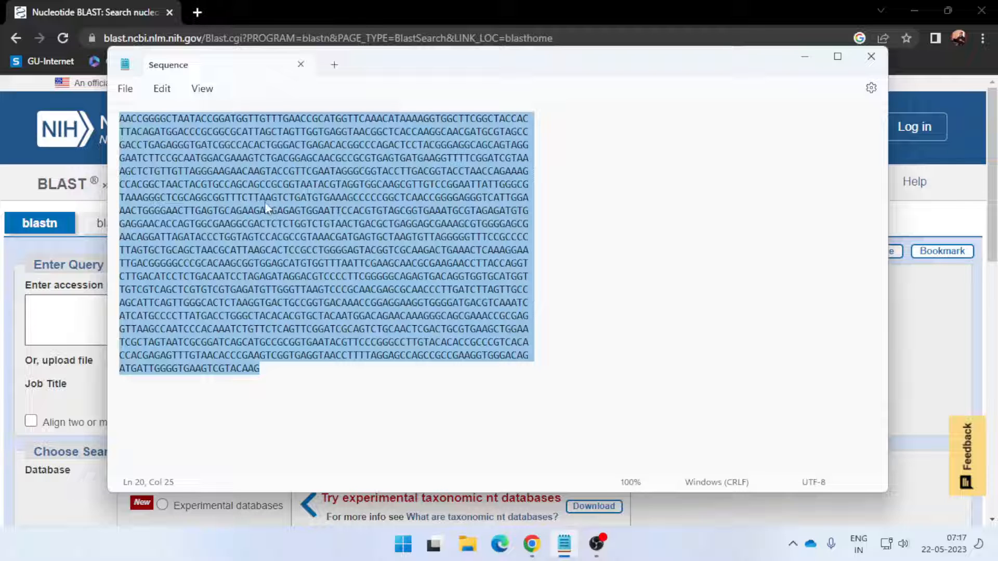
{"action": "left_click", "coordinate": [237, 198]}
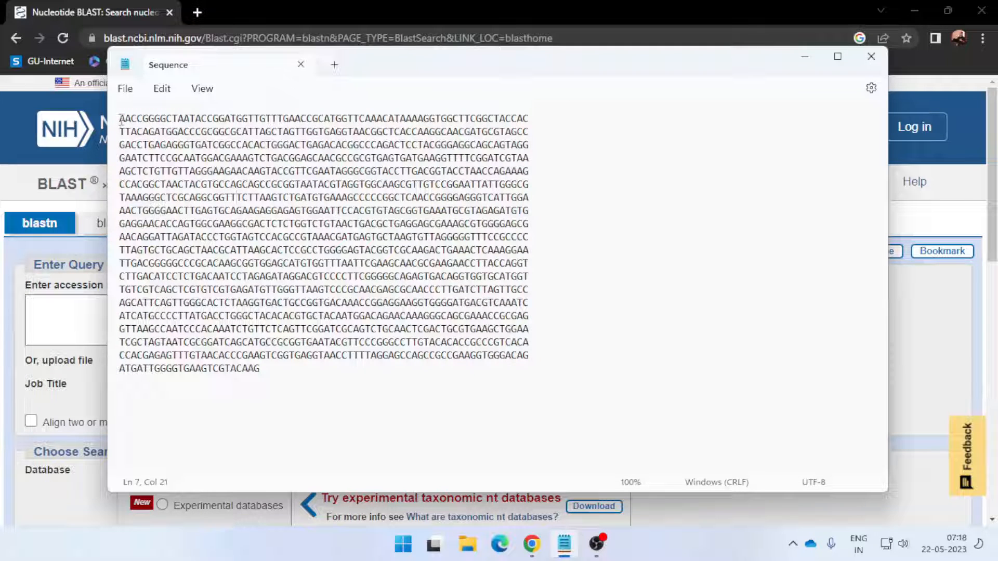
{"action": "left_click_drag", "start_coordinate": [119, 118], "coordinate": [263, 370]}
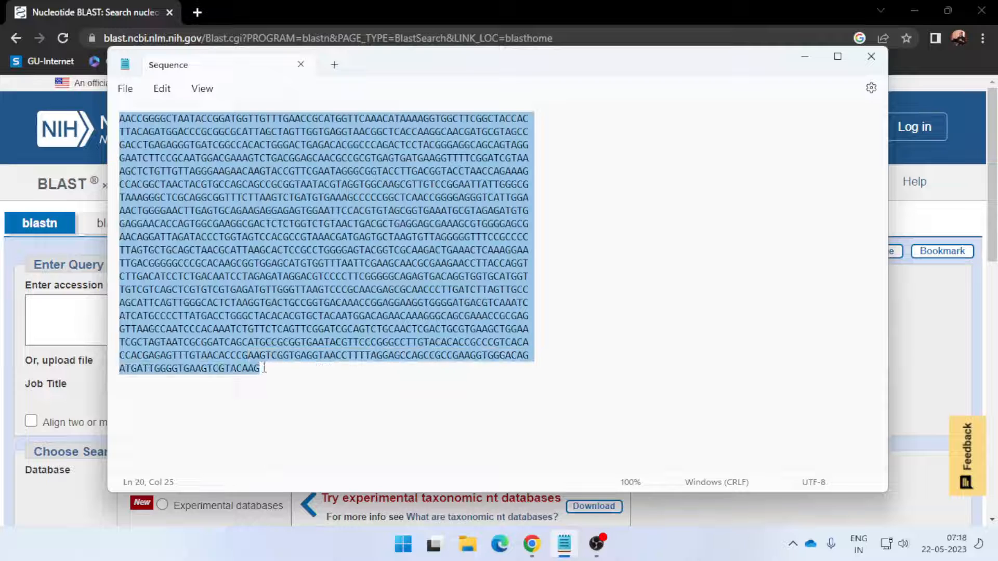
{"action": "left_click", "coordinate": [805, 58]}
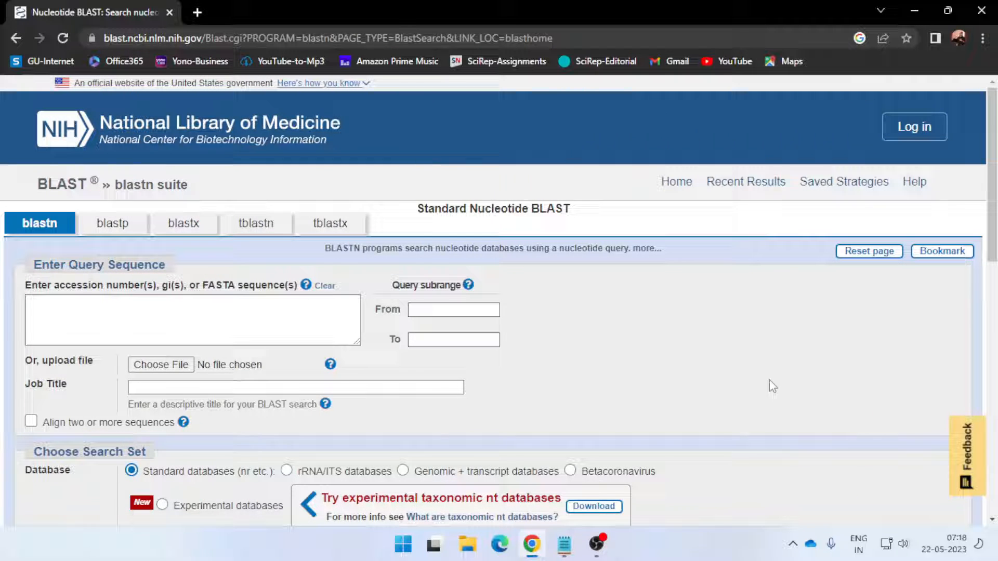
{"action": "left_click", "coordinate": [144, 332]}
{"action": "key", "text": "ctrl+v"}
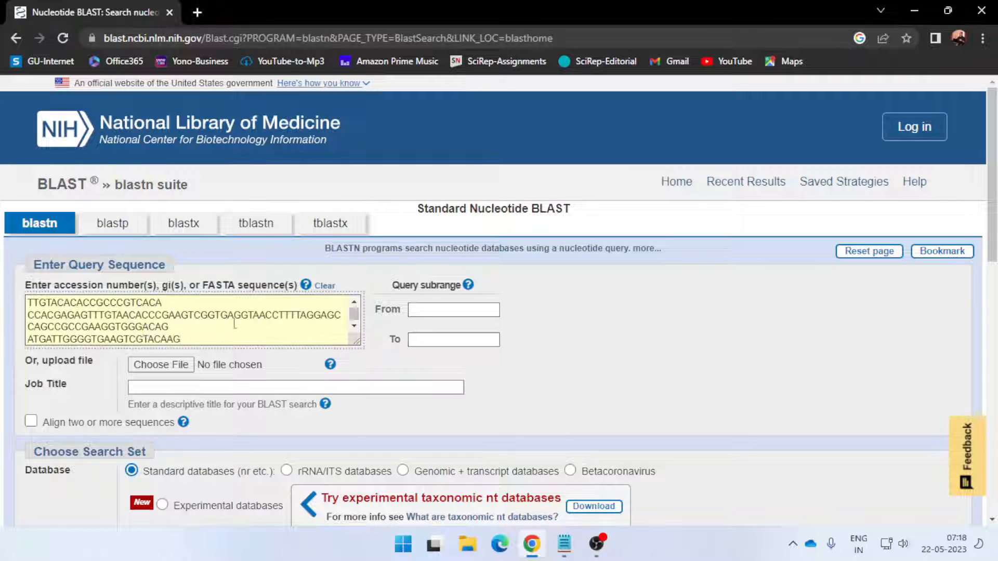
Run the BLAST search against Nucleotide collection (nr/nt), optimized for highly similar sequences (megablast)
{"action": "scroll", "coordinate": [385, 321], "scroll_direction": "down", "scroll_amount": 3}
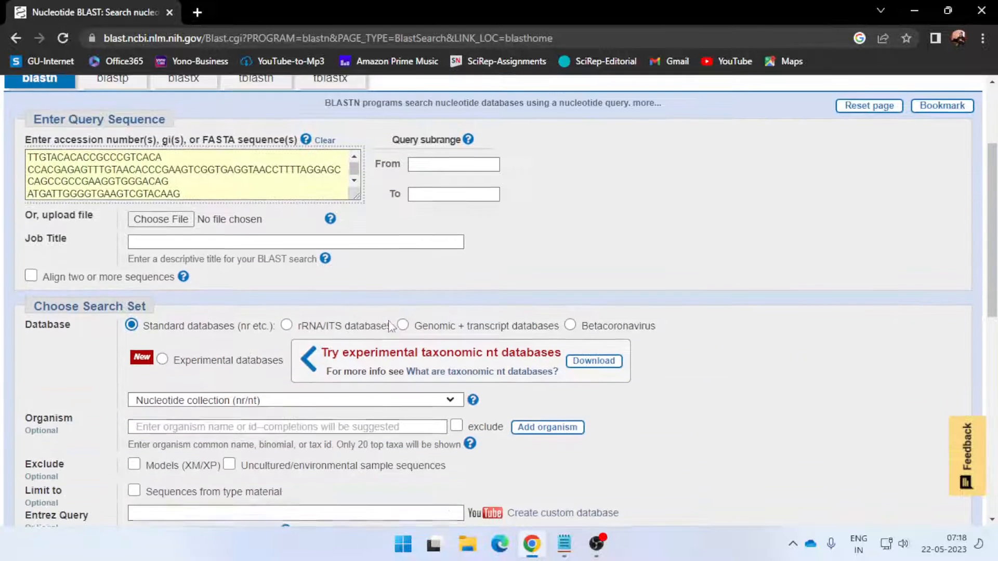
{"action": "scroll", "coordinate": [391, 329], "scroll_direction": "down", "scroll_amount": 1}
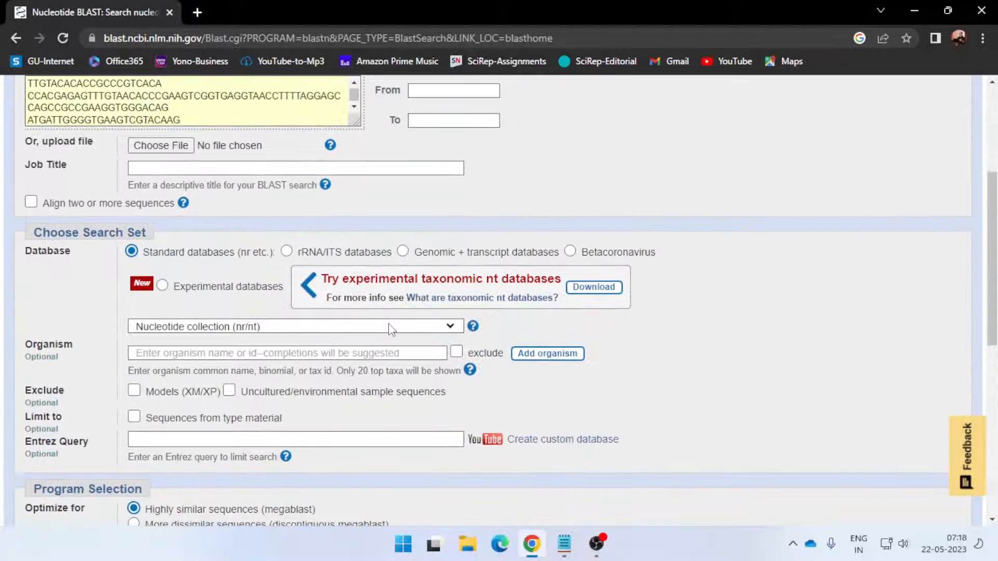
{"action": "scroll", "coordinate": [391, 328], "scroll_direction": "down", "scroll_amount": 3}
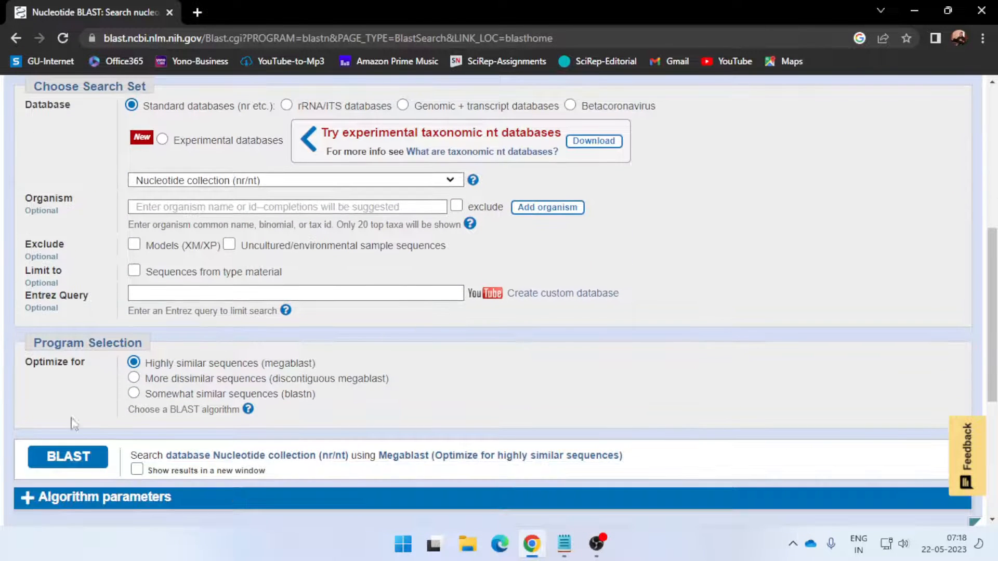
{"action": "left_click", "coordinate": [86, 467]}
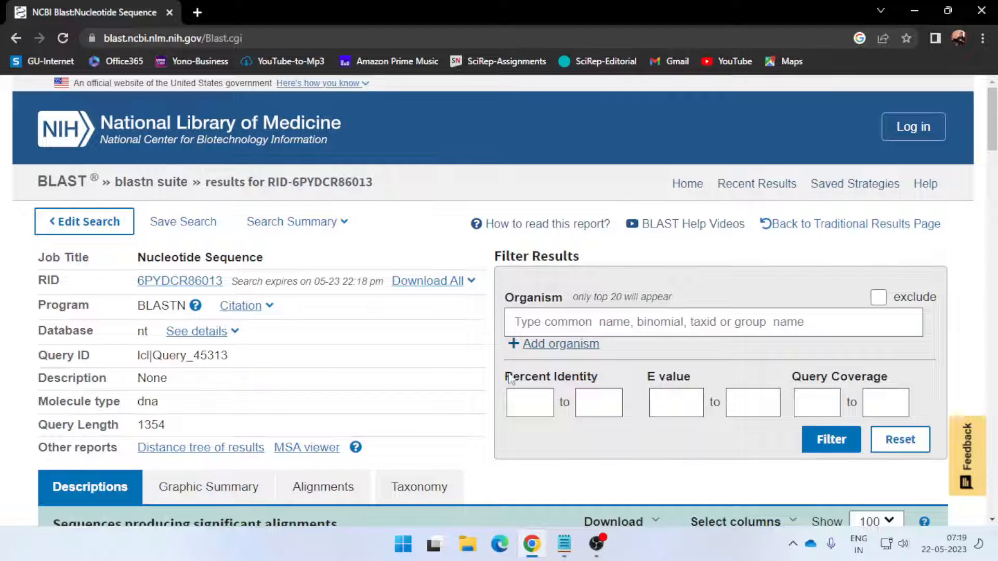
Examine the query cover and percent identity of the top hits among the sequences producing significant alignments
{"action": "scroll", "coordinate": [447, 371], "scroll_direction": "down", "scroll_amount": 1}
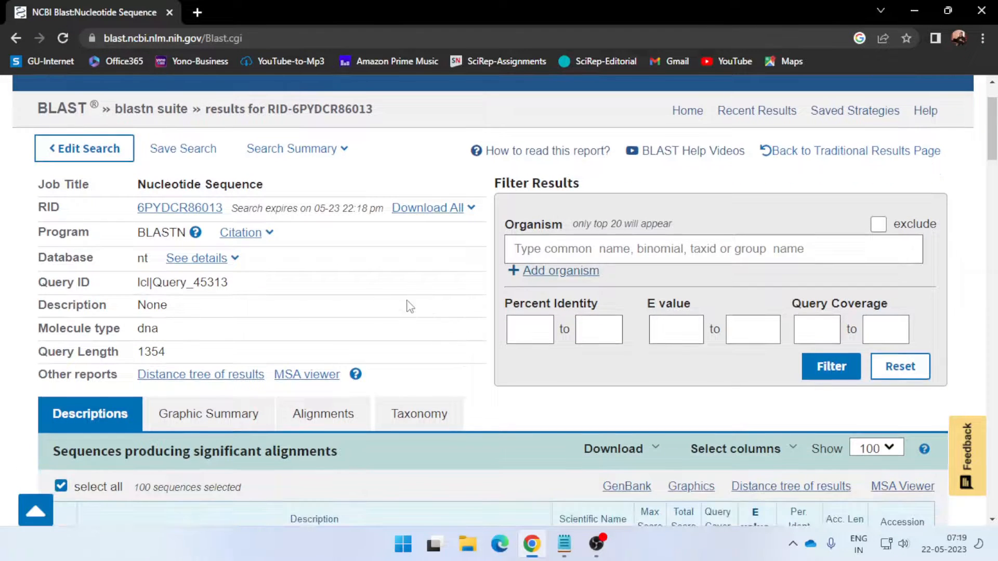
{"action": "scroll", "coordinate": [415, 312], "scroll_direction": "down", "scroll_amount": 3}
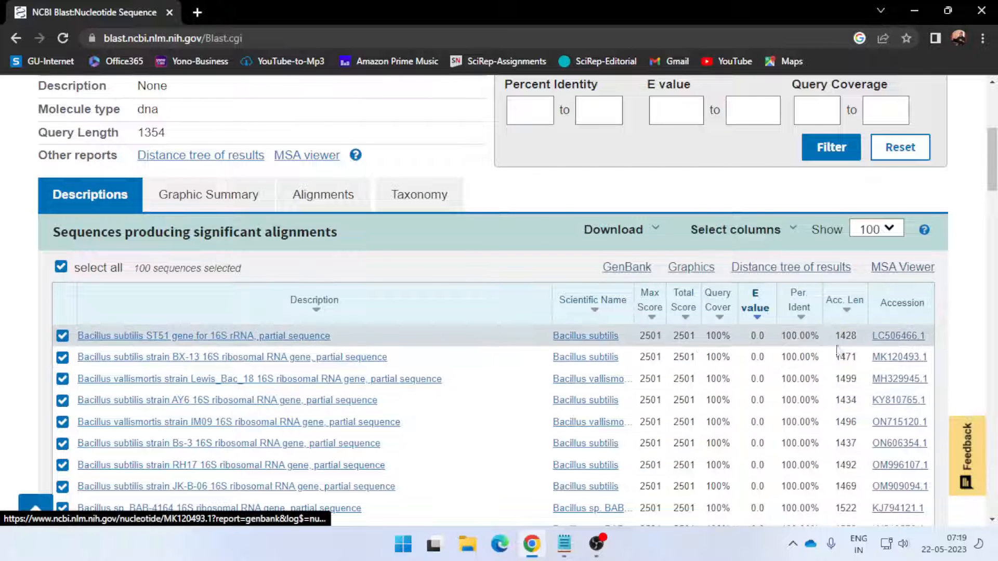
{"action": "left_click_drag", "start_coordinate": [706, 336], "coordinate": [820, 336]}
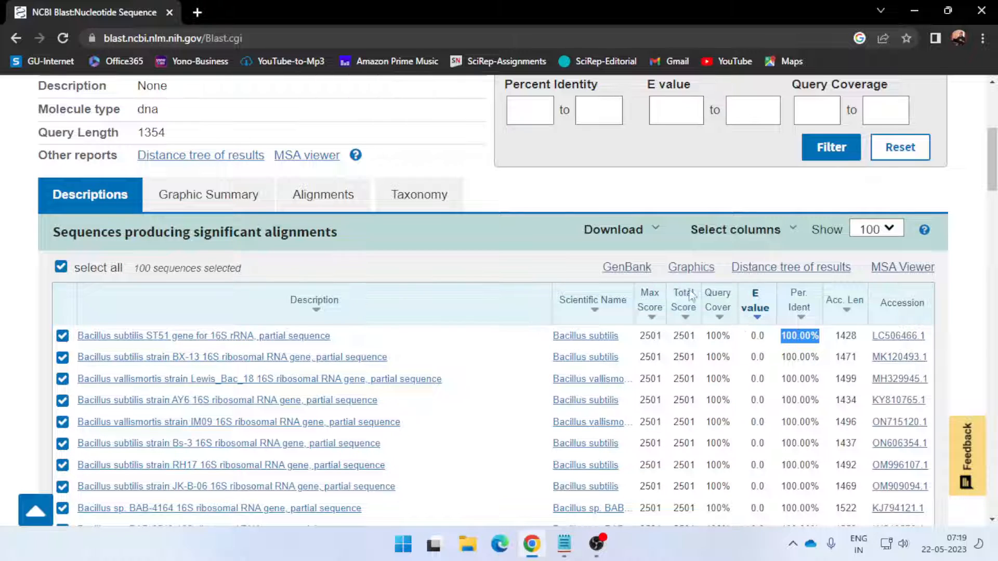
{"action": "left_click_drag", "start_coordinate": [706, 336], "coordinate": [730, 336]}
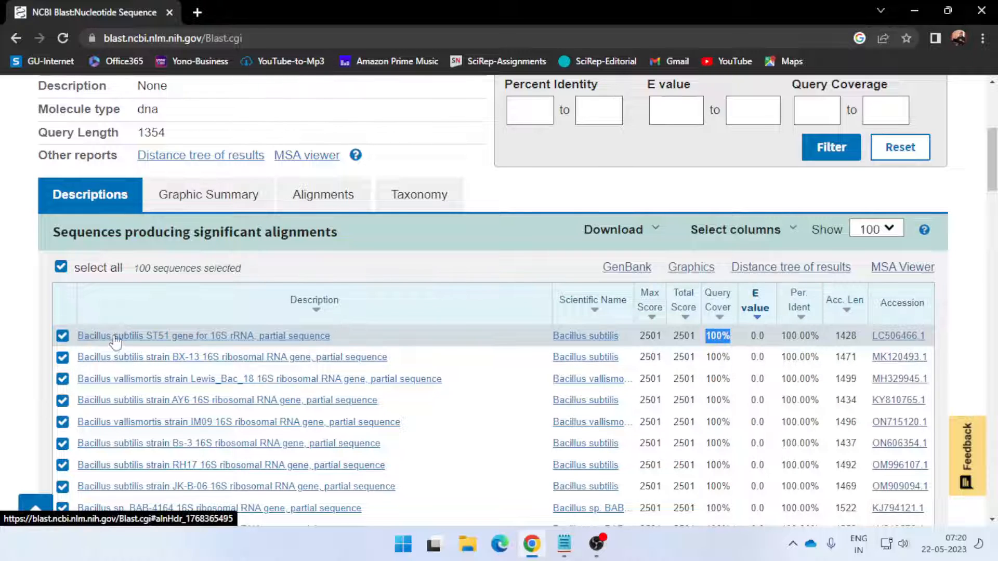
{"action": "scroll", "coordinate": [250, 338], "scroll_direction": "down", "scroll_amount": 1}
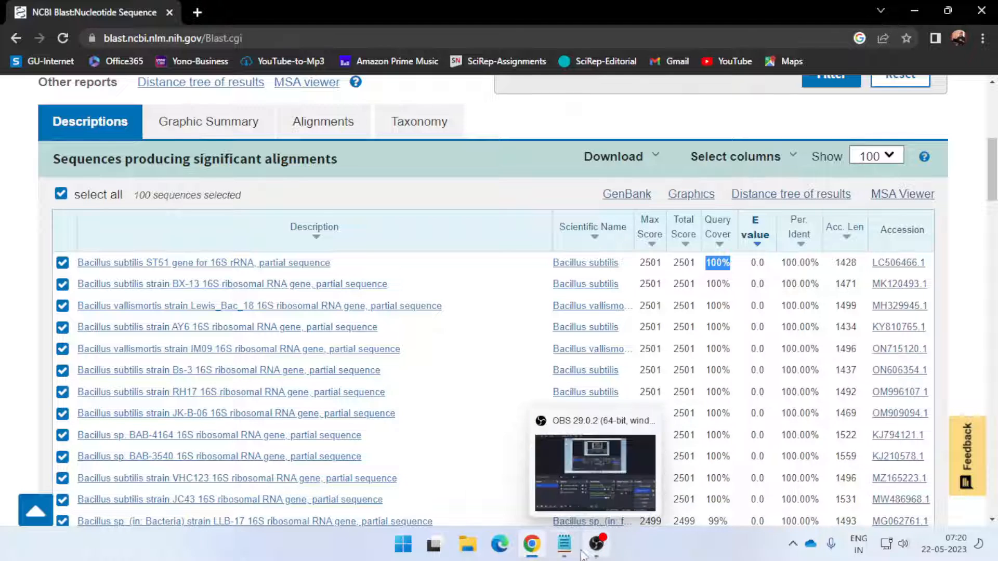
Switch to the Sequence file in Notepad and start a line "Bacillus subtilis strain" below the sequence, leaving one blank line between them
{"action": "left_click", "coordinate": [566, 548]}
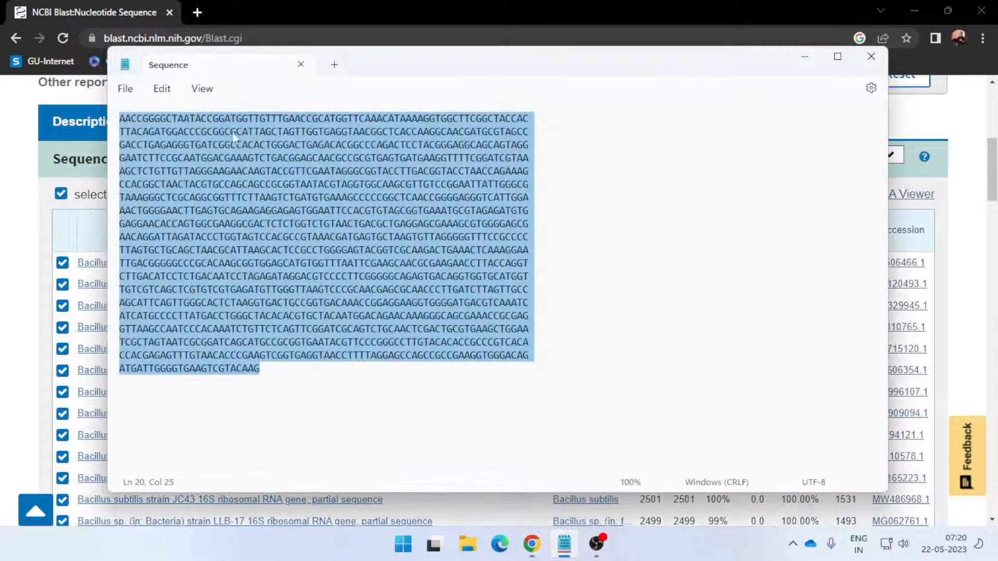
{"action": "left_click", "coordinate": [299, 419]}
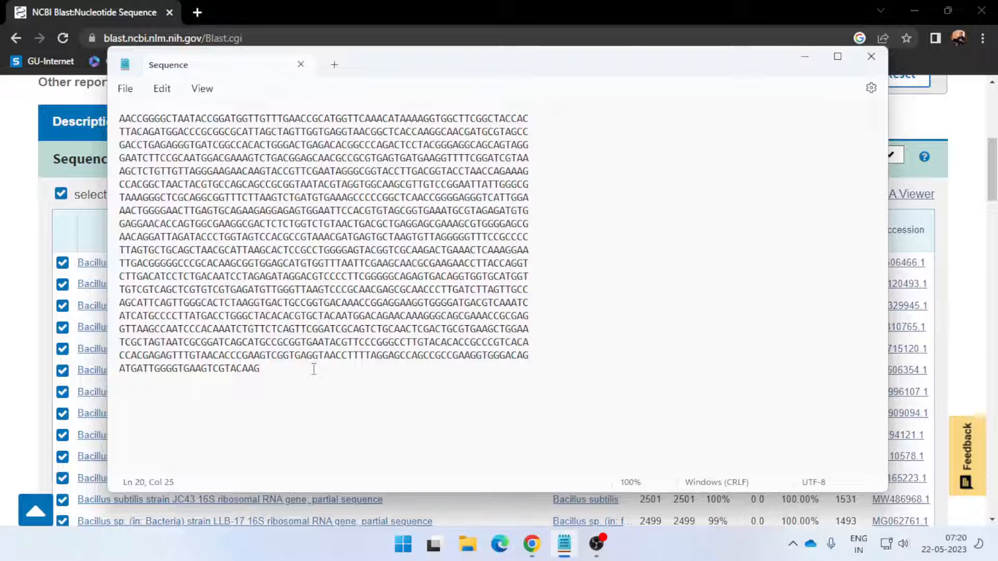
{"action": "key", "text": "Return"}
{"action": "key", "text": "Return"}
{"action": "type", "text": "Bacillus s"}
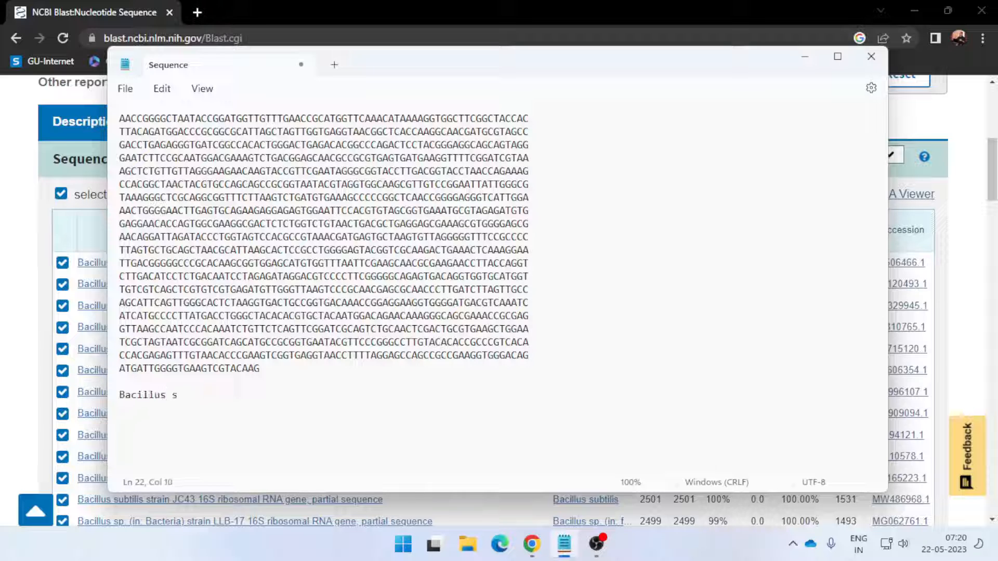
{"action": "type", "text": "ubtilis"}
{"action": "type", "text": "strain "}
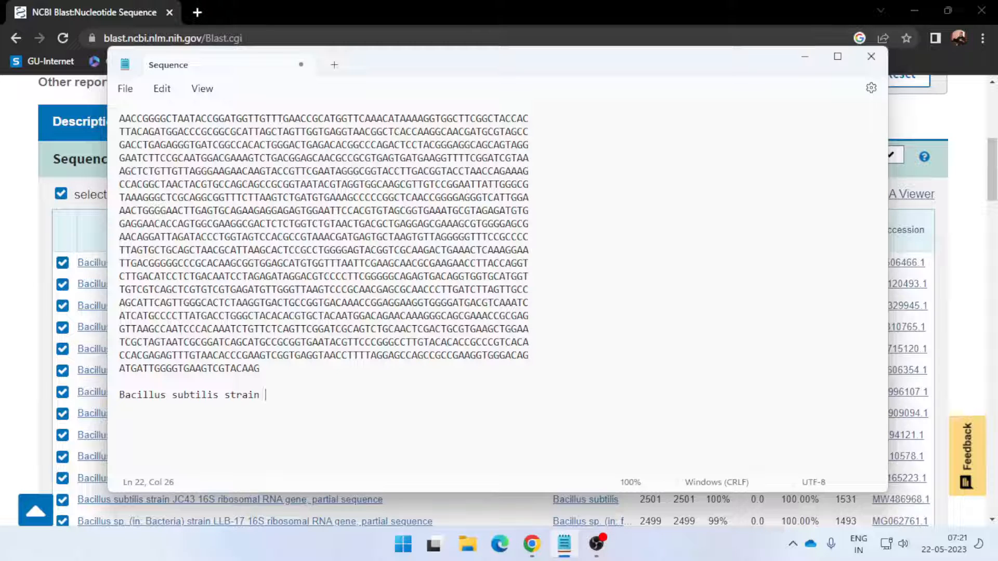
{"action": "type", "text": "WBIS1"}
Add the strain name "WBIS1," after "Bacillus subtilis strain" in the line below the sequence
{"action": "double_click", "coordinate": [270, 395]}
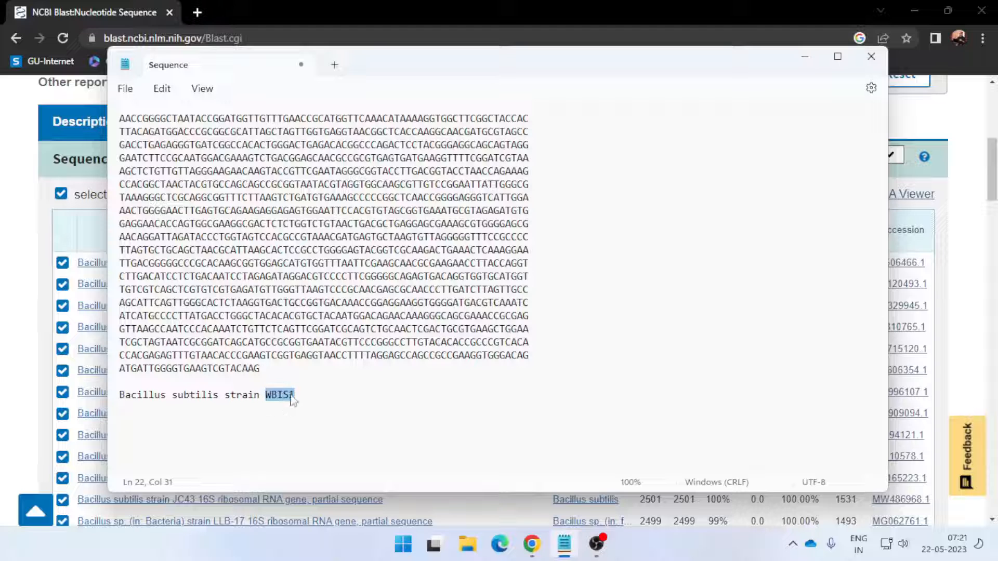
{"action": "left_click", "coordinate": [300, 397]}
{"action": "type", "text": ","}
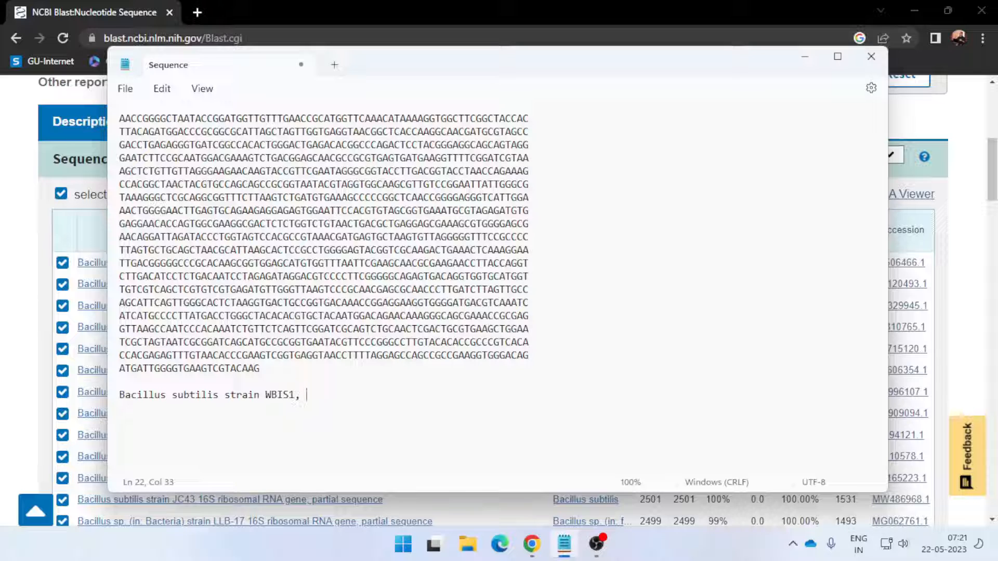
Complete the organism description line with "16s rRNA gene partial sequence"
{"action": "type", "text": "16s rRNA gene part"}
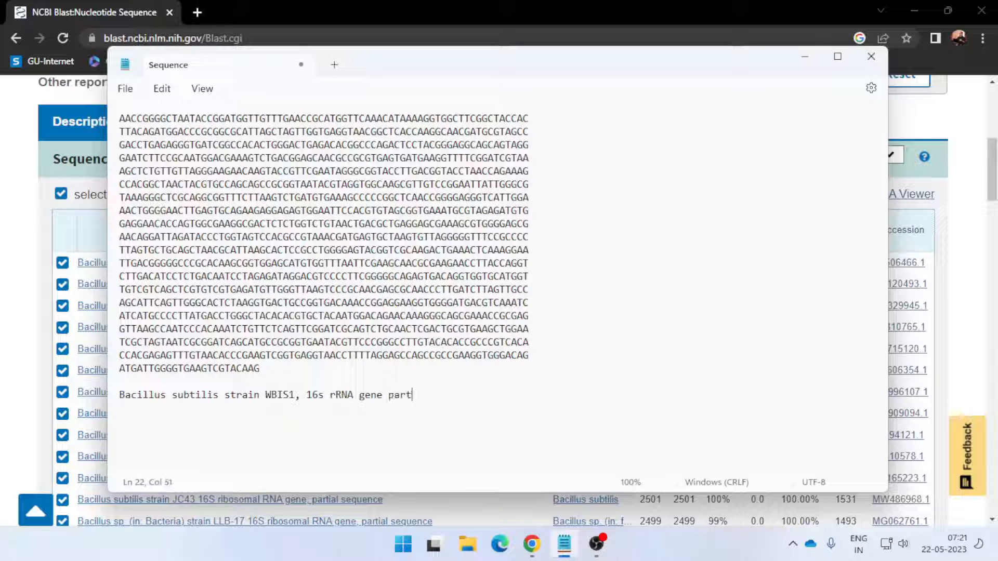
{"action": "type", "text": "ical sequence"}
Highlight the finished description line and save the Sequence file
{"action": "left_click_drag", "start_coordinate": [121, 395], "coordinate": [483, 395]}
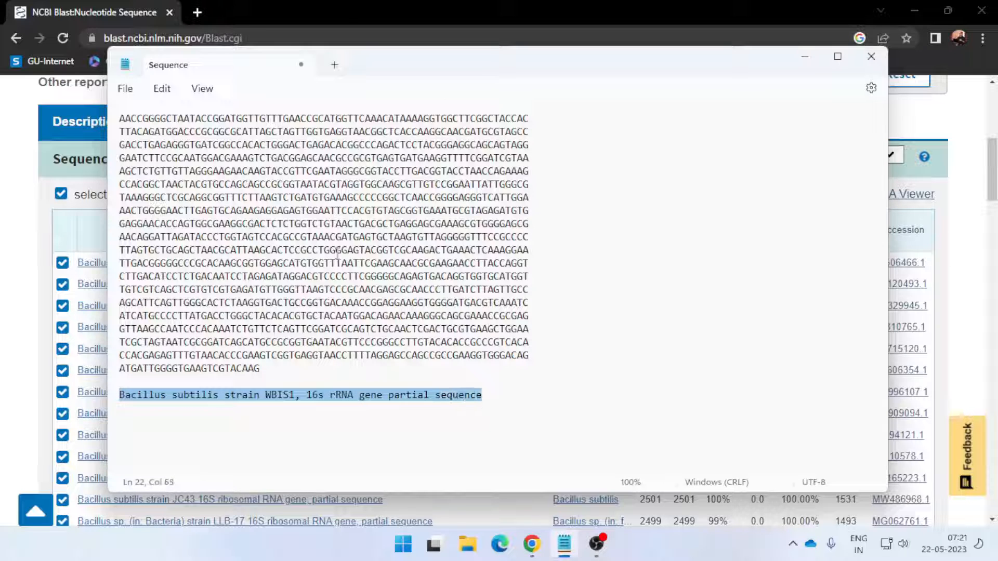
{"action": "left_click", "coordinate": [125, 88]}
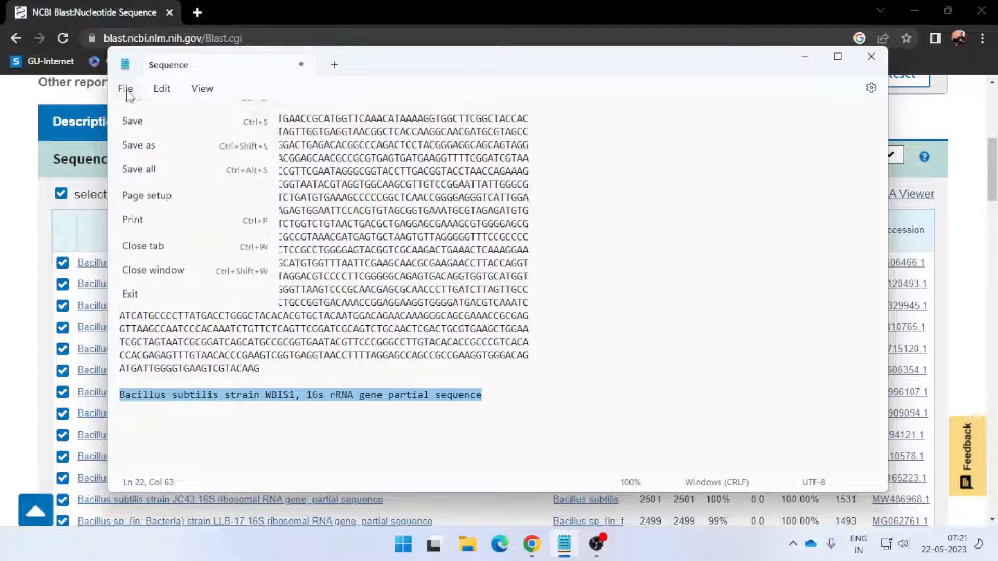
{"action": "left_click", "coordinate": [136, 187]}
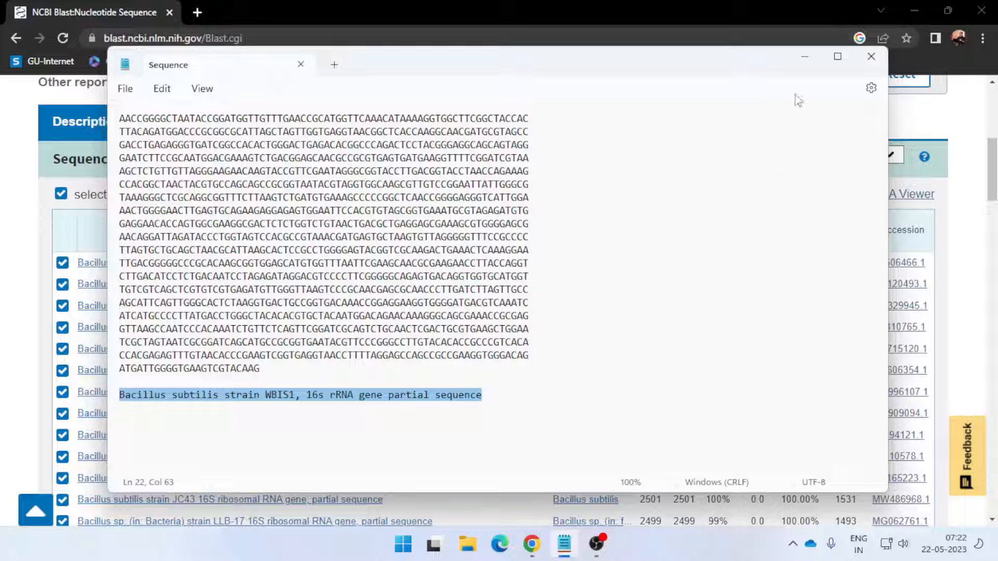
Minimize the Sequence file, look up ncbi in a new browser tab, and log in on the NCBI home page
{"action": "left_click", "coordinate": [807, 59]}
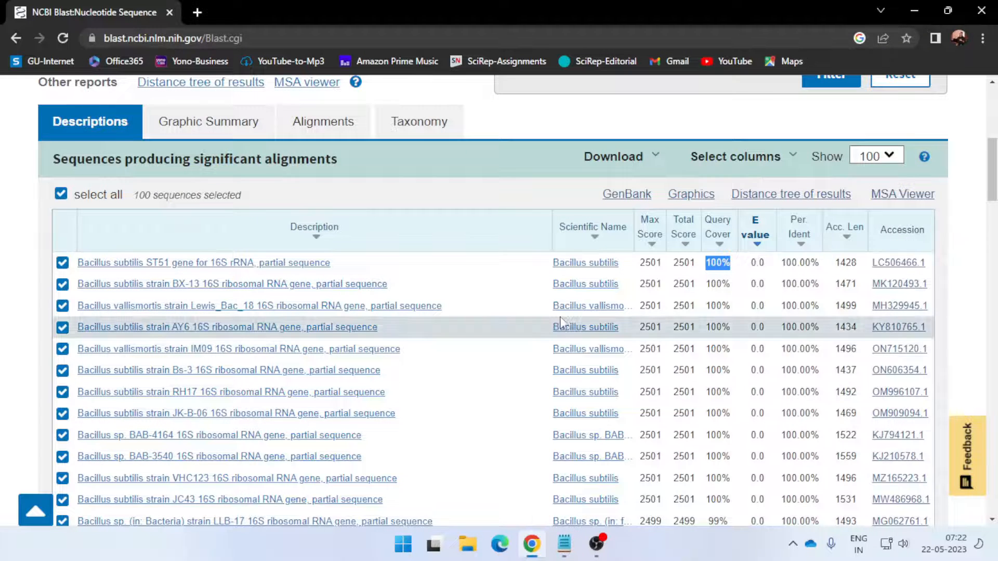
{"action": "scroll", "coordinate": [560, 316], "scroll_direction": "up", "scroll_amount": 6}
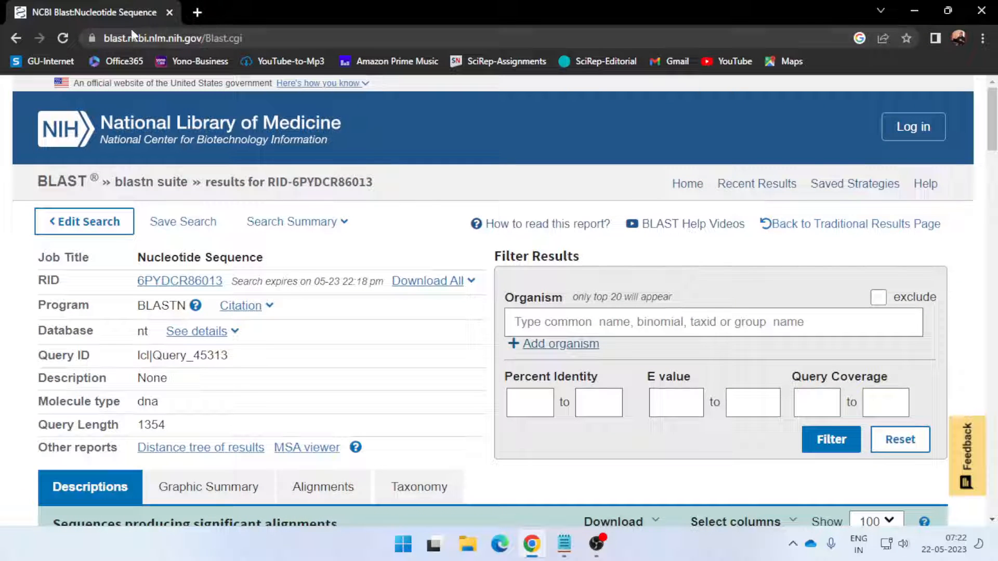
{"action": "left_click", "coordinate": [197, 13]}
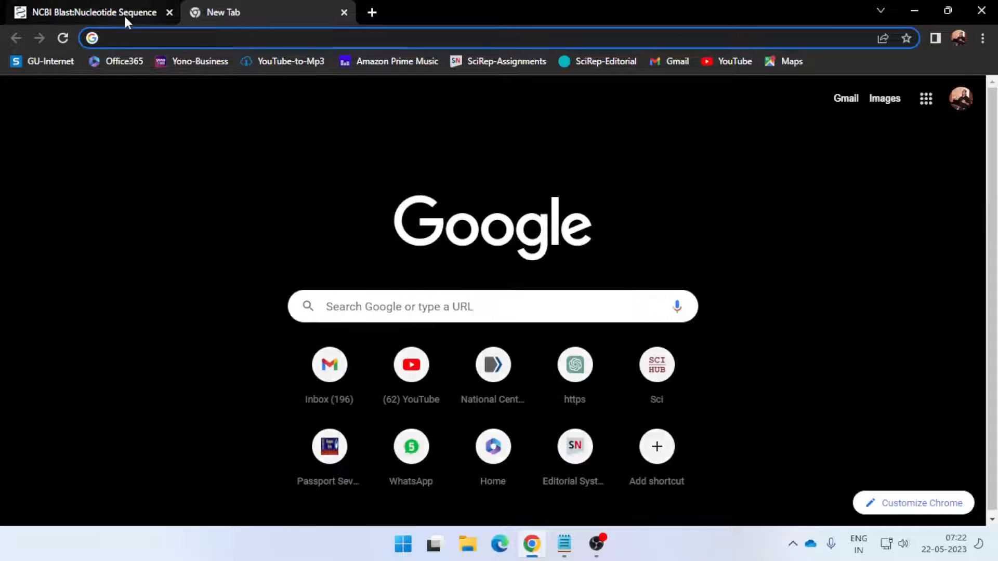
{"action": "left_click", "coordinate": [375, 301]}
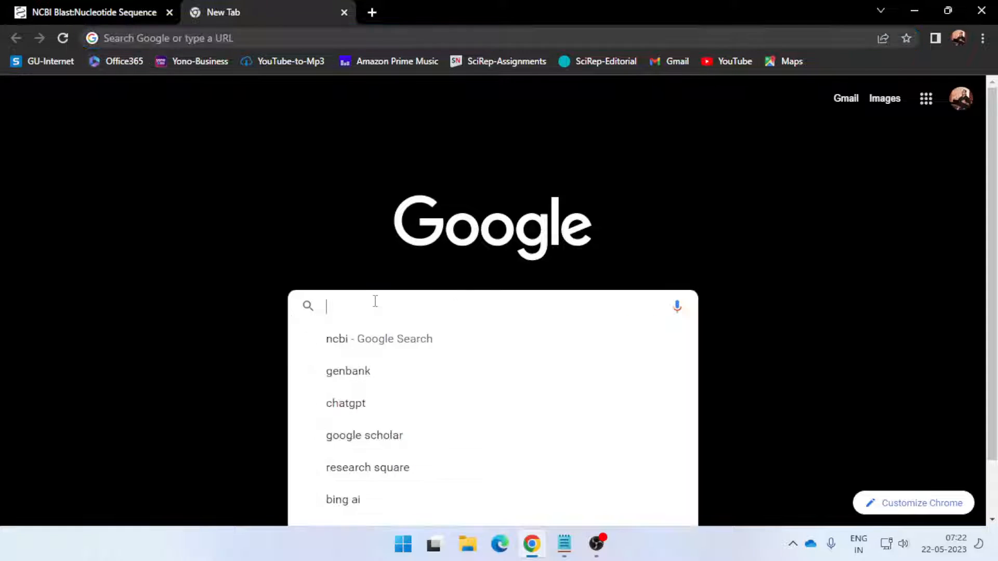
{"action": "left_click", "coordinate": [370, 337]}
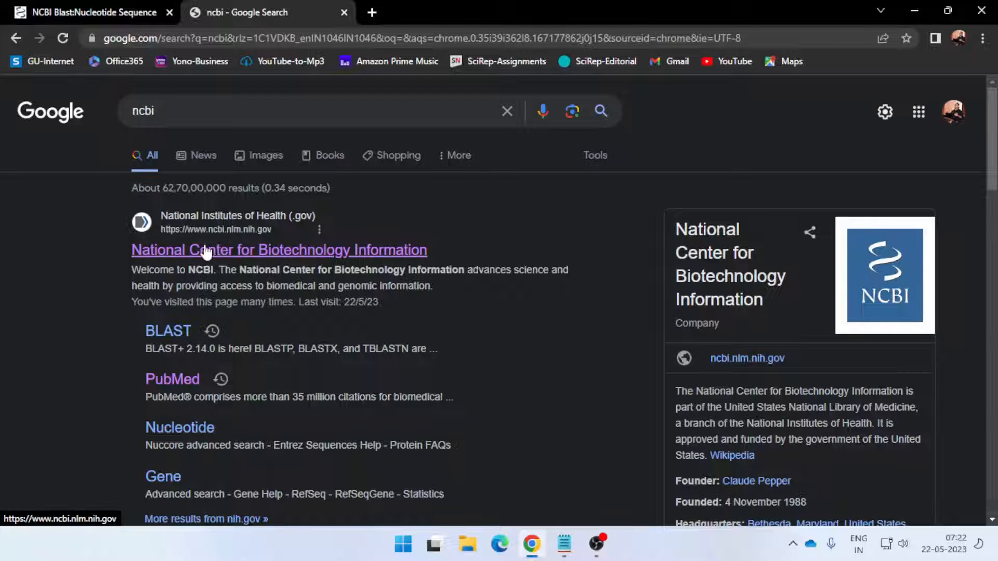
{"action": "left_click", "coordinate": [220, 252]}
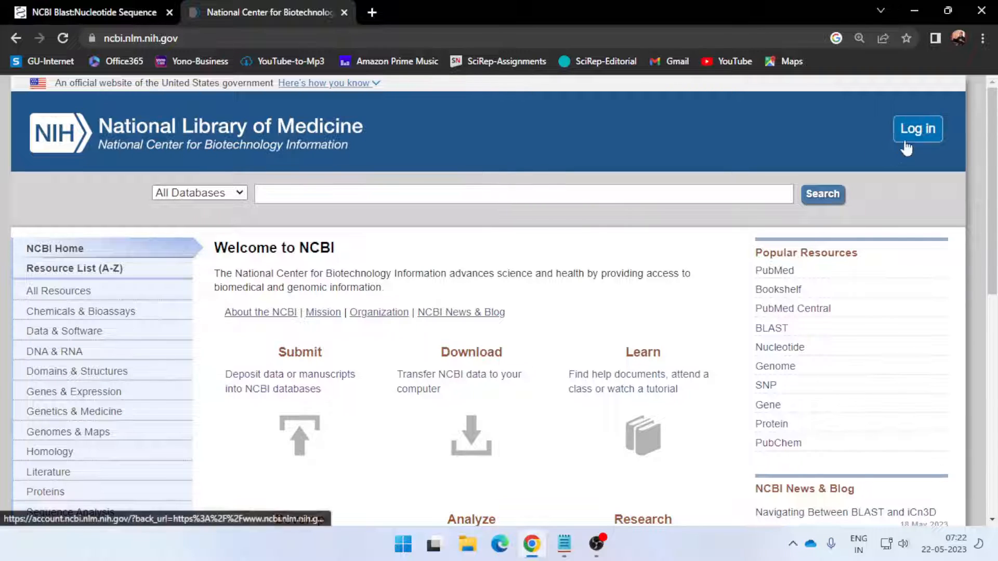
{"action": "left_click", "coordinate": [916, 136]}
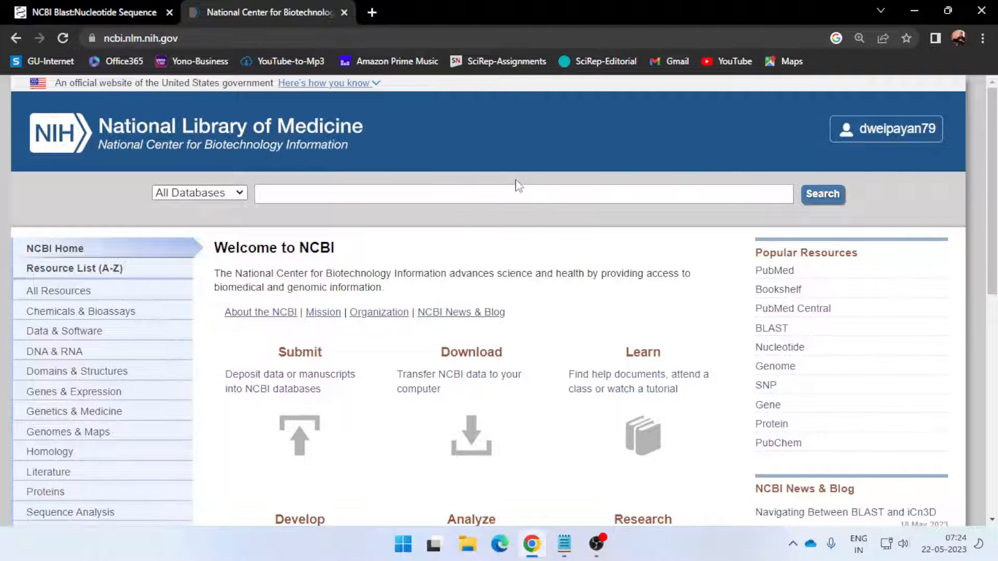
Open the NCBI Submission Portal for depositing data and highlight its "What do you want to submit?" question
{"action": "scroll", "coordinate": [520, 183], "scroll_direction": "down", "scroll_amount": 1}
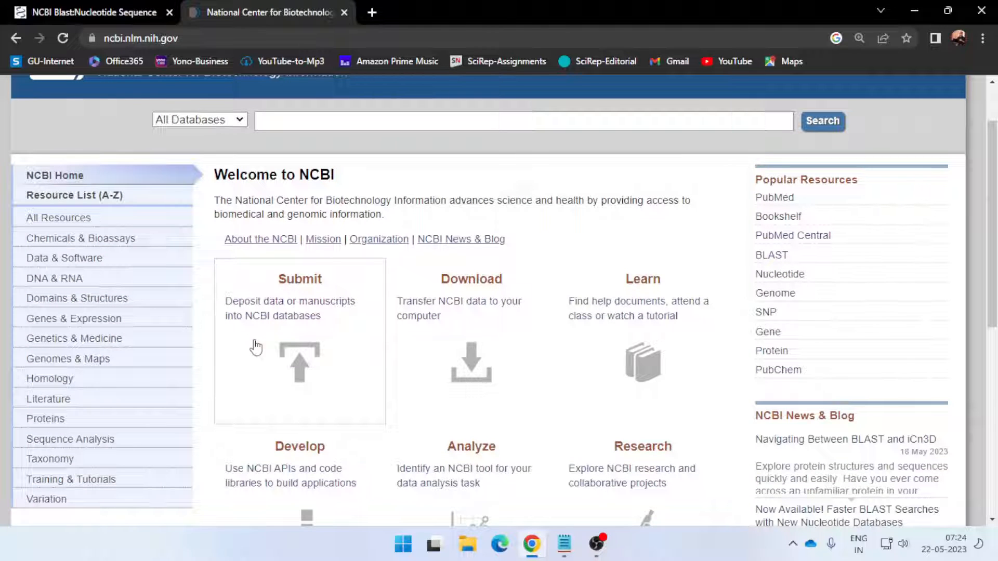
{"action": "left_click", "coordinate": [298, 341]}
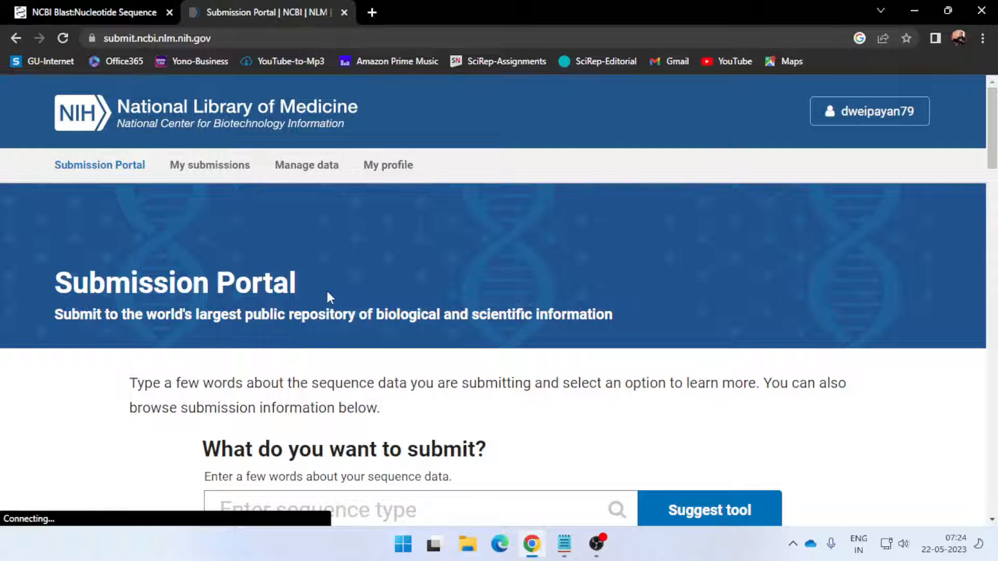
{"action": "scroll", "coordinate": [327, 294], "scroll_direction": "down", "scroll_amount": 3}
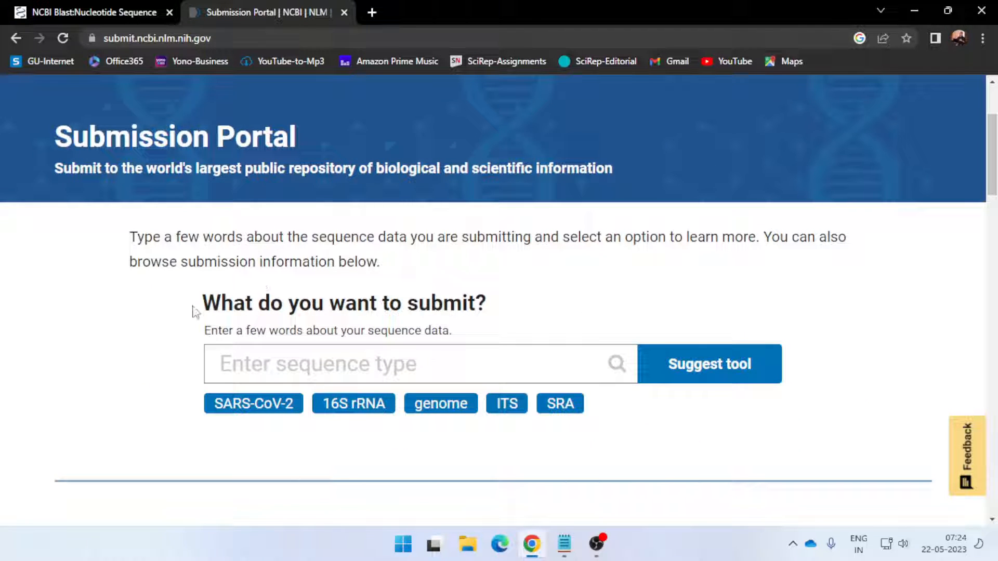
{"action": "left_click_drag", "start_coordinate": [202, 307], "coordinate": [501, 311]}
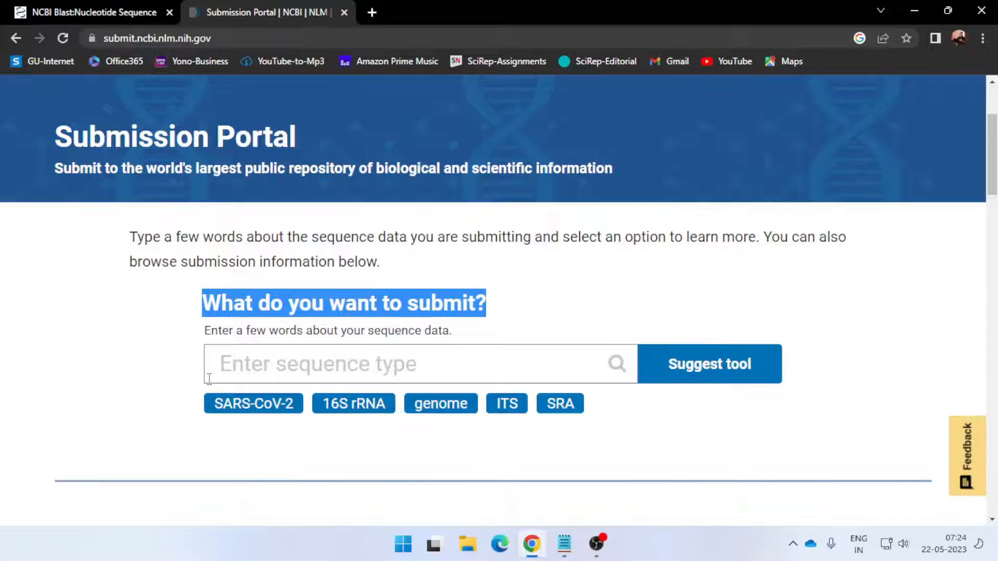
Choose 16S rRNA as the sequence type and open the suggested GenBank submission tool
{"action": "scroll", "coordinate": [556, 285], "scroll_direction": "down", "scroll_amount": 3}
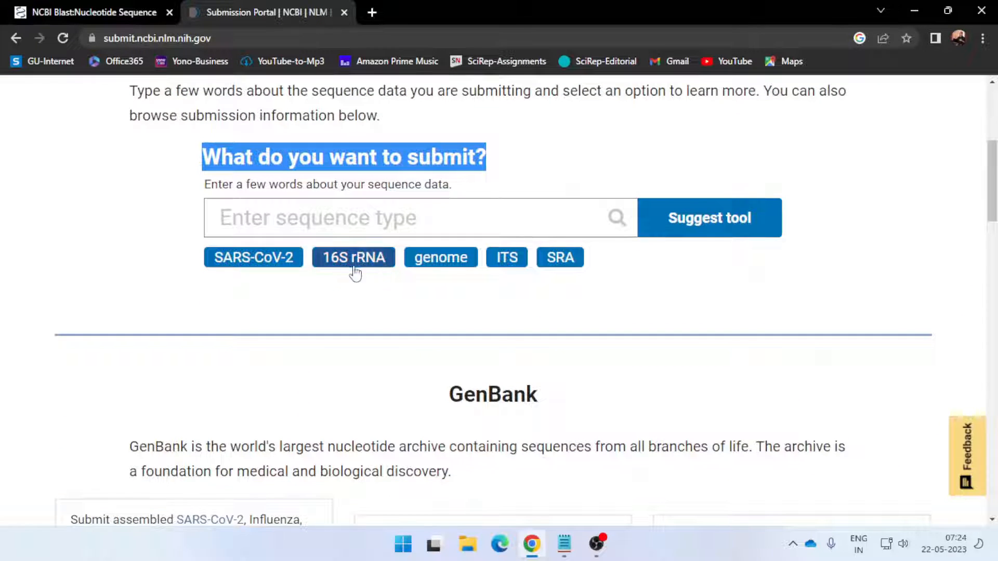
{"action": "left_click", "coordinate": [378, 266]}
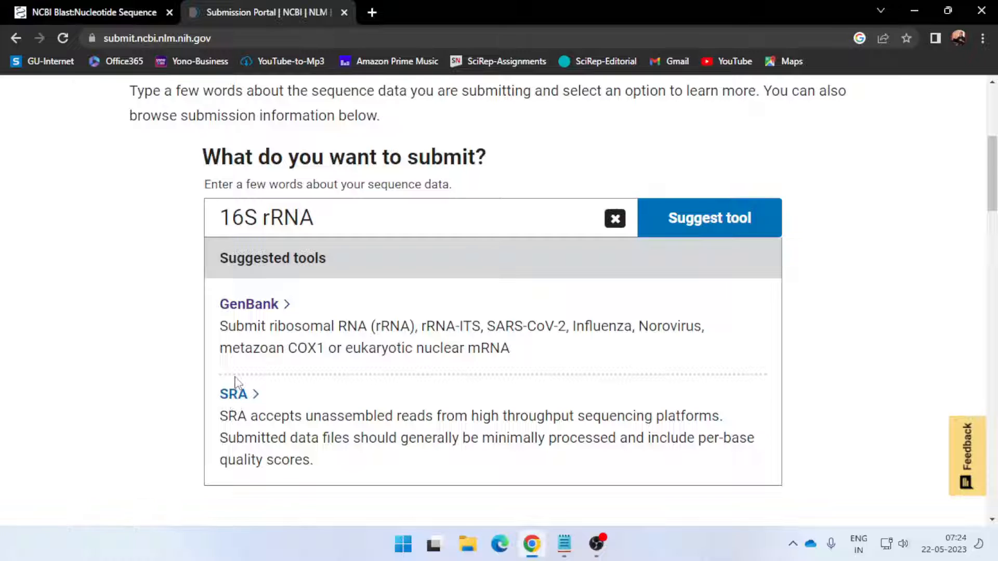
{"action": "left_click", "coordinate": [262, 310]}
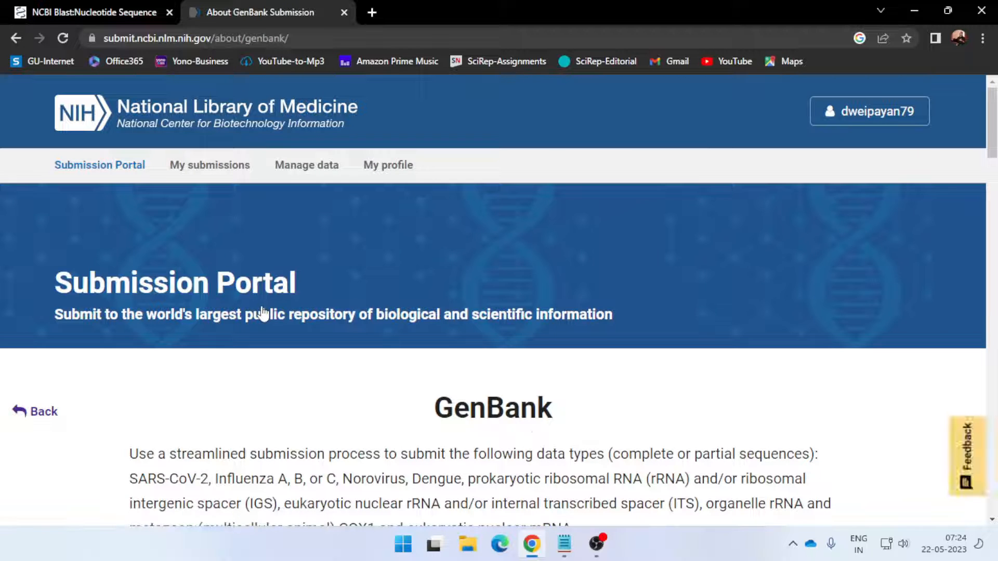
Look over the GenBank submission introduction, highlighting the "GenBank" and "Submission Portal" headings
{"action": "scroll", "coordinate": [301, 311], "scroll_direction": "down", "scroll_amount": 4}
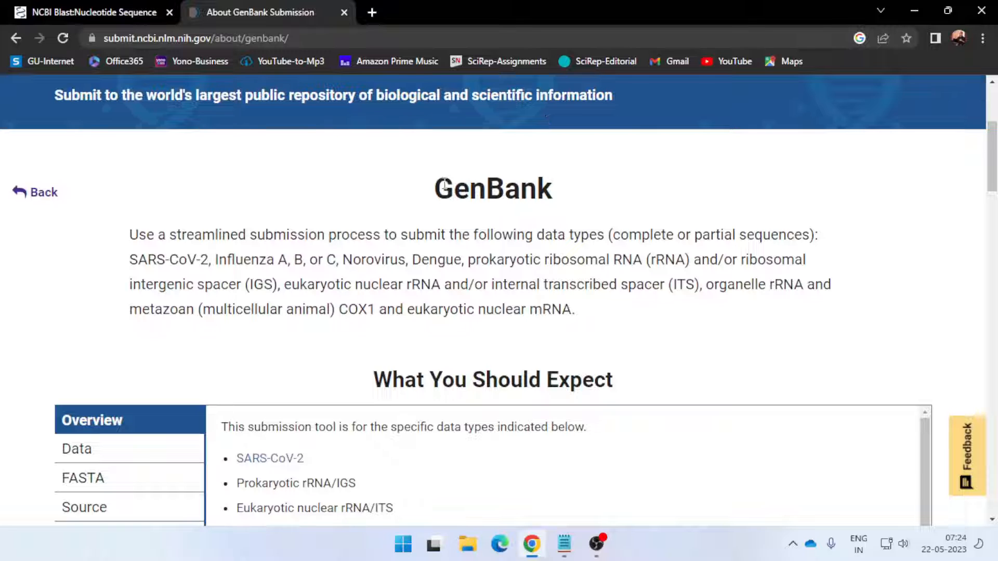
{"action": "left_click_drag", "start_coordinate": [435, 187], "coordinate": [529, 242]}
{"action": "scroll", "coordinate": [283, 276], "scroll_direction": "up", "scroll_amount": 3}
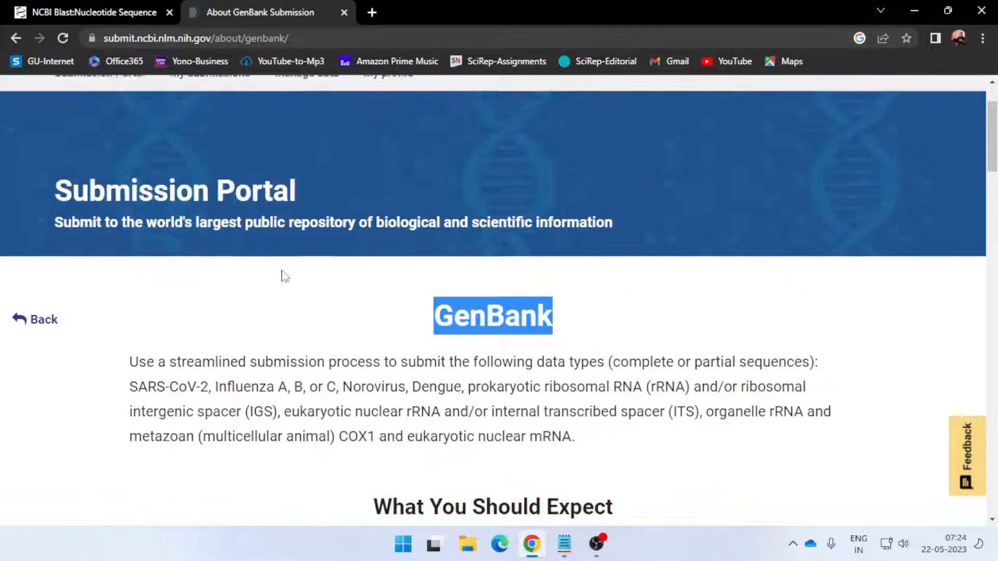
{"action": "left_click_drag", "start_coordinate": [66, 212], "coordinate": [312, 225]}
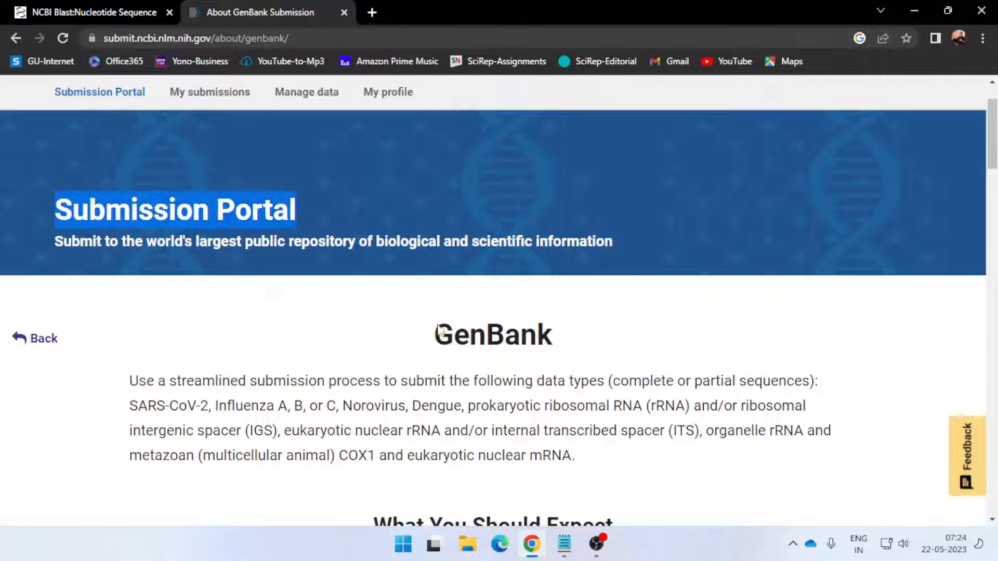
{"action": "left_click_drag", "start_coordinate": [439, 333], "coordinate": [566, 349]}
Proceed from the GenBank overview to the submissions page and start a new GenBank submission
{"action": "scroll", "coordinate": [567, 349], "scroll_direction": "down", "scroll_amount": 7}
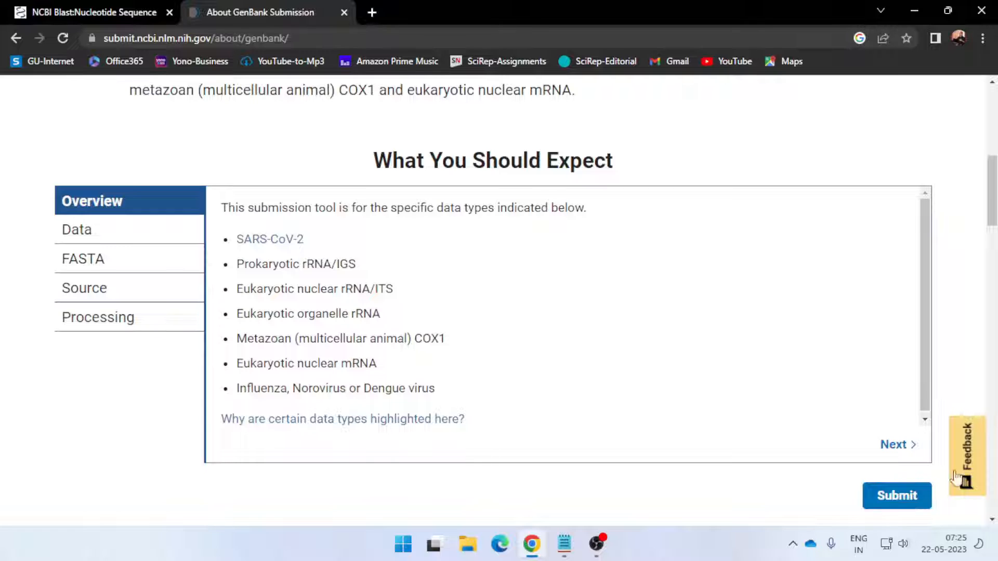
{"action": "left_click", "coordinate": [897, 496]}
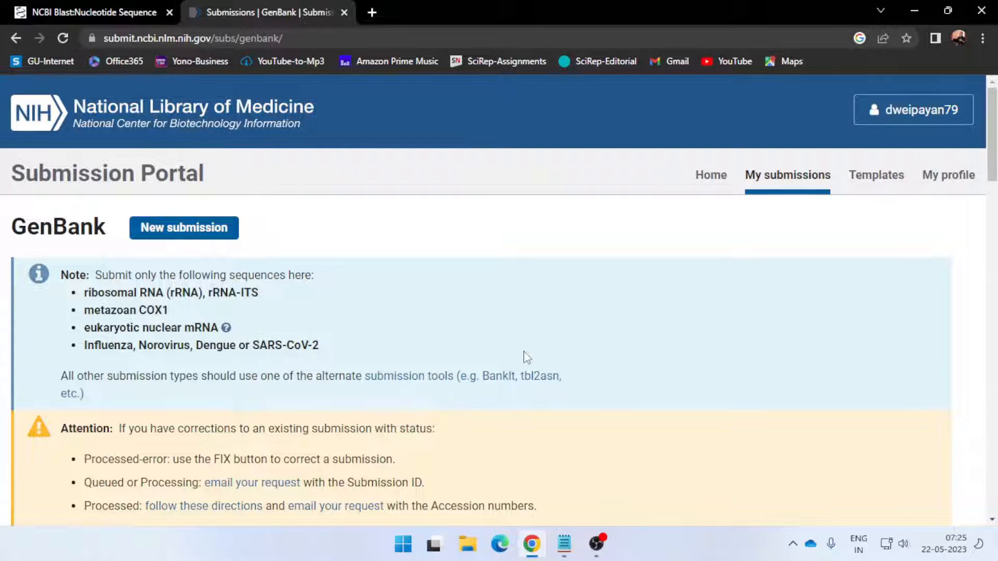
{"action": "scroll", "coordinate": [255, 226], "scroll_direction": "down", "scroll_amount": 3}
{"action": "scroll", "coordinate": [395, 318], "scroll_direction": "up", "scroll_amount": 2}
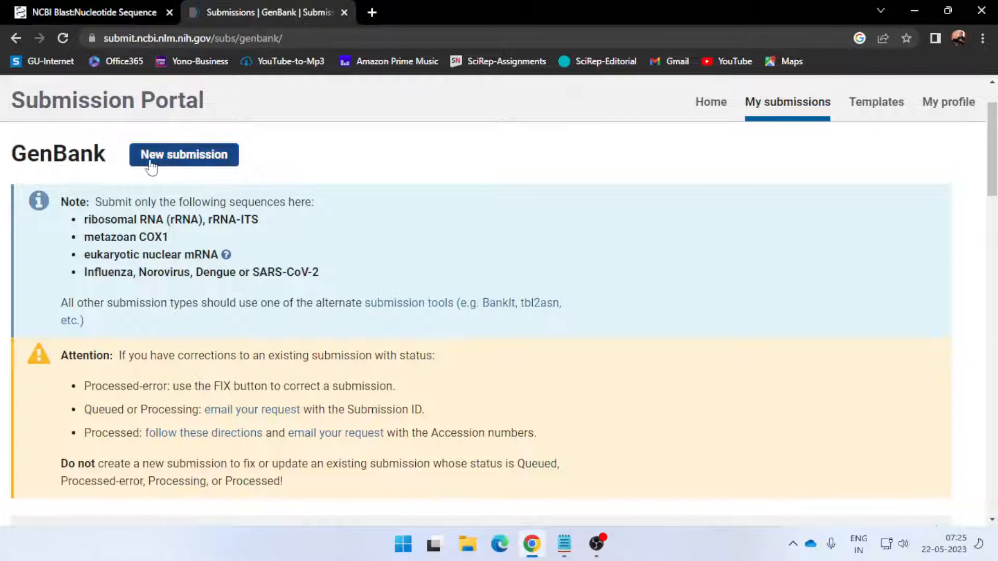
{"action": "left_click", "coordinate": [199, 167]}
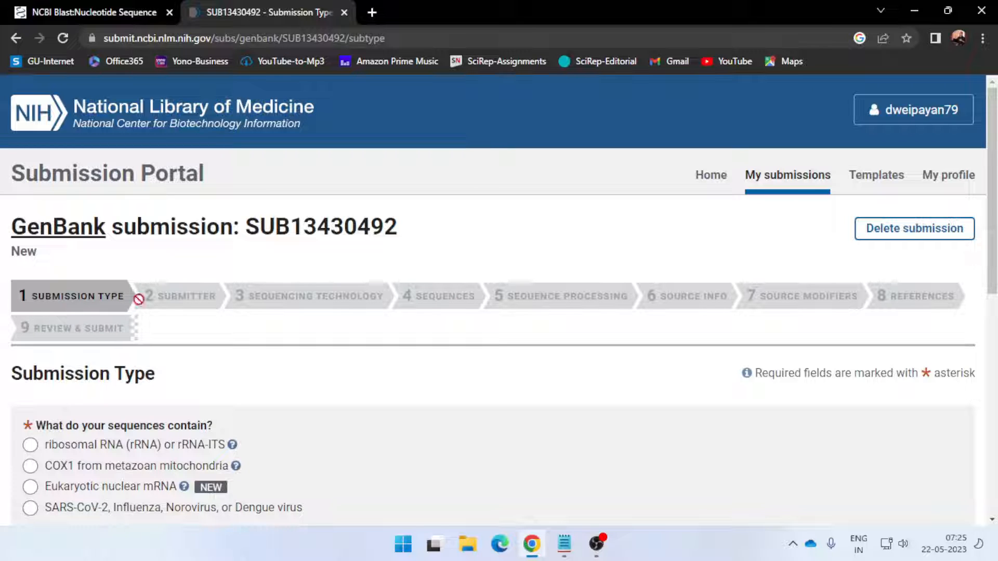
Set the submission type to ribosomal RNA (rRNA) or rRNA-ITS, Prokaryotic rRNA or rRNA-IGS, small subunit rRNA only (16S rRNA)
{"action": "scroll", "coordinate": [203, 353], "scroll_direction": "down", "scroll_amount": 3}
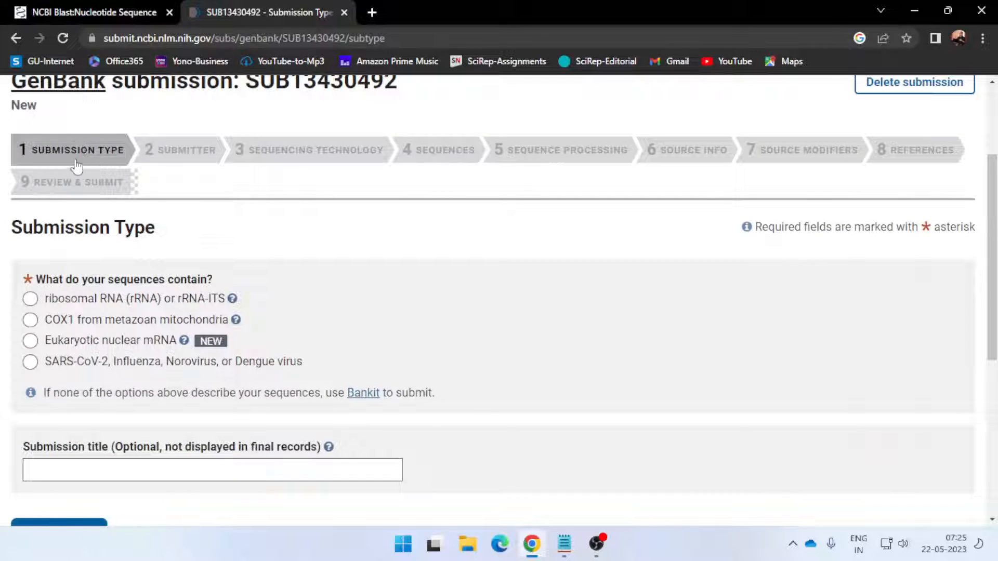
{"action": "mouse_move", "coordinate": [36, 305]}
{"action": "mouse_move", "coordinate": [219, 301]}
{"action": "left_click", "coordinate": [31, 299]}
{"action": "scroll", "coordinate": [57, 338], "scroll_direction": "down", "scroll_amount": 2}
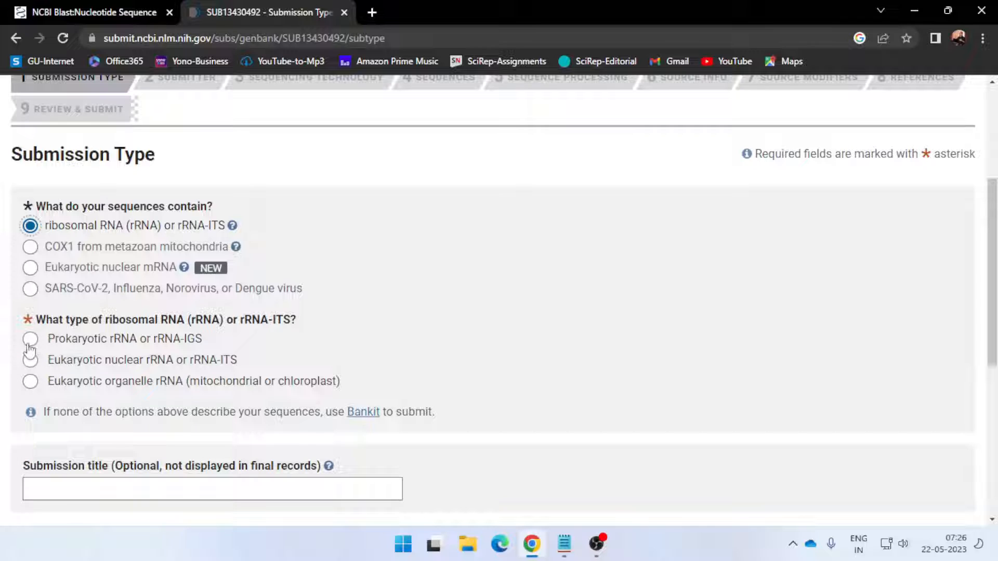
{"action": "left_click", "coordinate": [31, 342]}
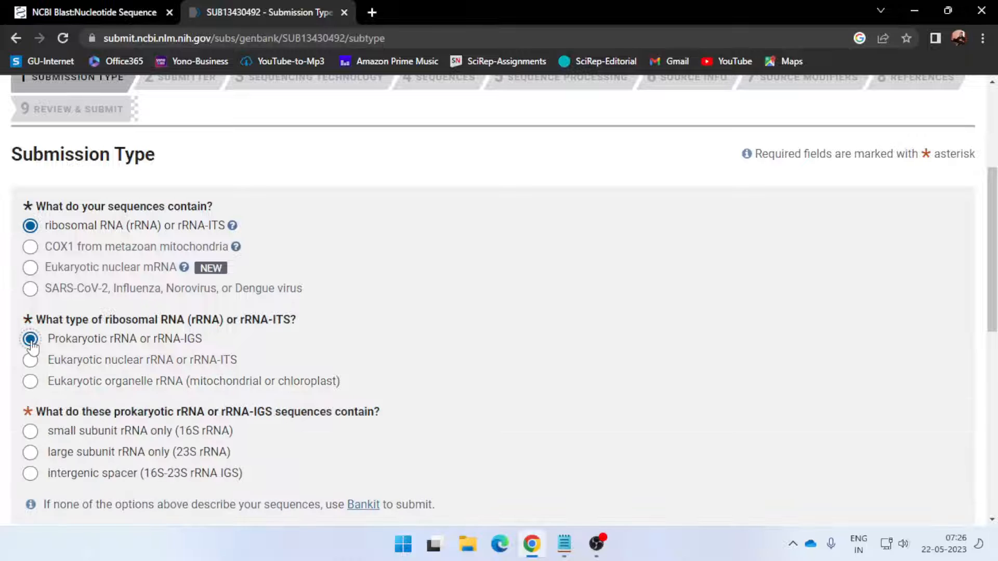
{"action": "scroll", "coordinate": [137, 356], "scroll_direction": "down", "scroll_amount": 3}
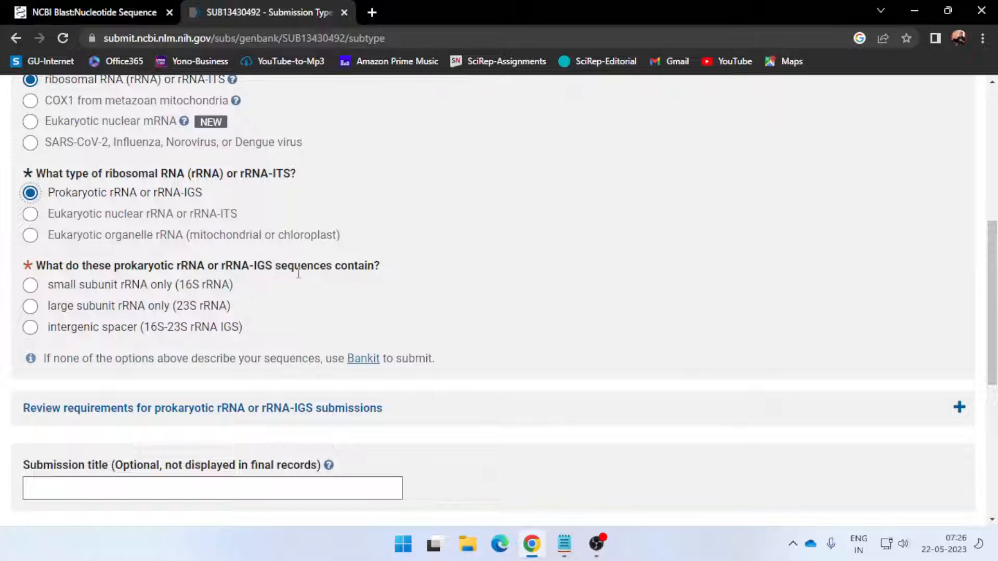
{"action": "left_click", "coordinate": [31, 285]}
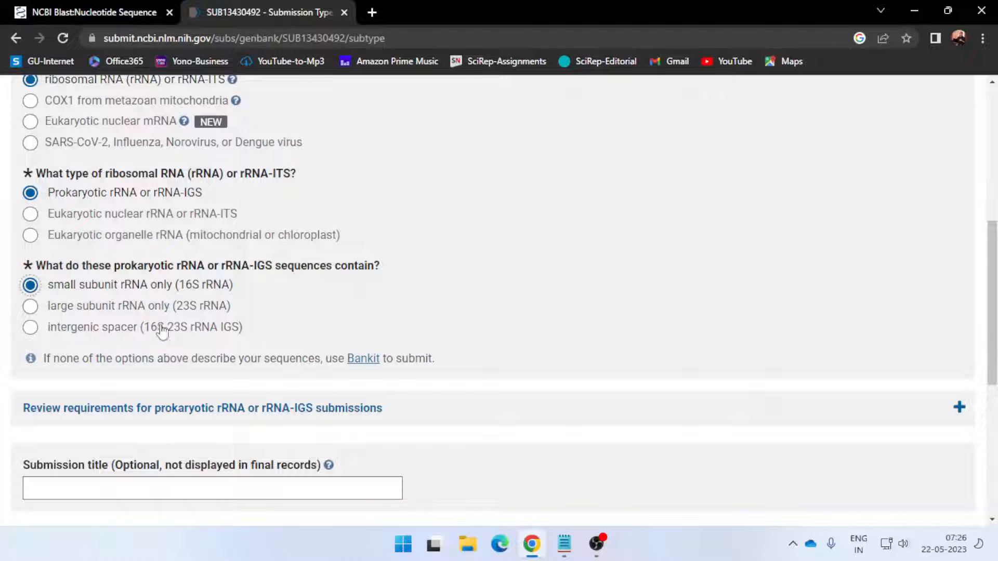
Copy the line "Bacillus subtilis strain WBIS1, 16s rRNA gene partial sequence" from the Sequence file in Notepad and return to the browser
{"action": "scroll", "coordinate": [162, 338], "scroll_direction": "down", "scroll_amount": 1}
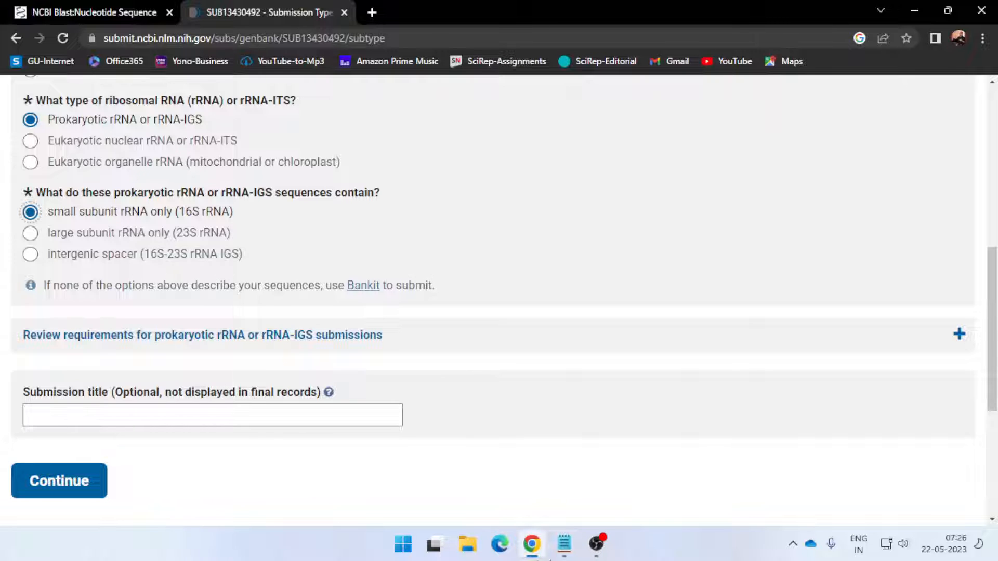
{"action": "mouse_move", "coordinate": [564, 544]}
{"action": "left_click", "coordinate": [589, 486]}
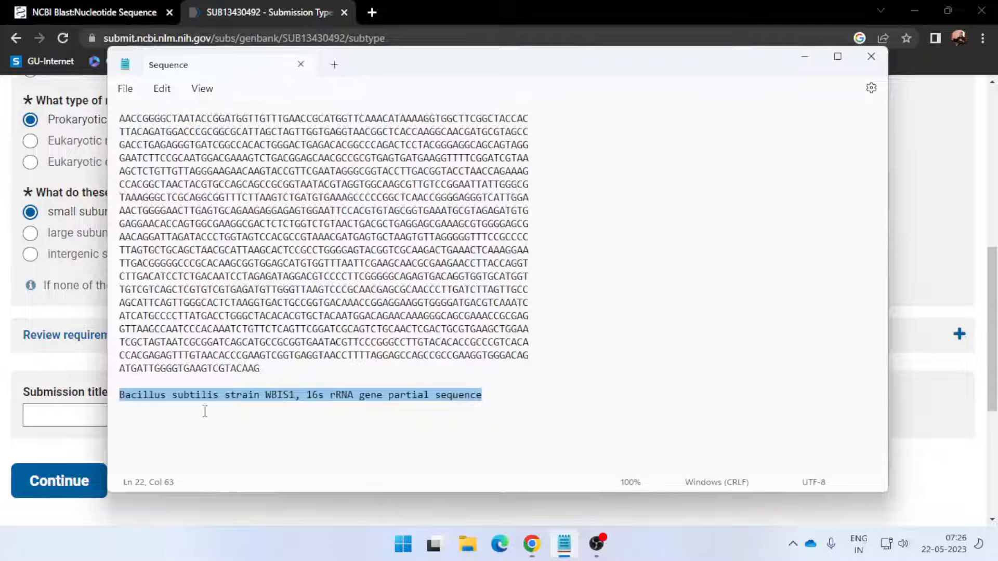
{"action": "left_click", "coordinate": [173, 410]}
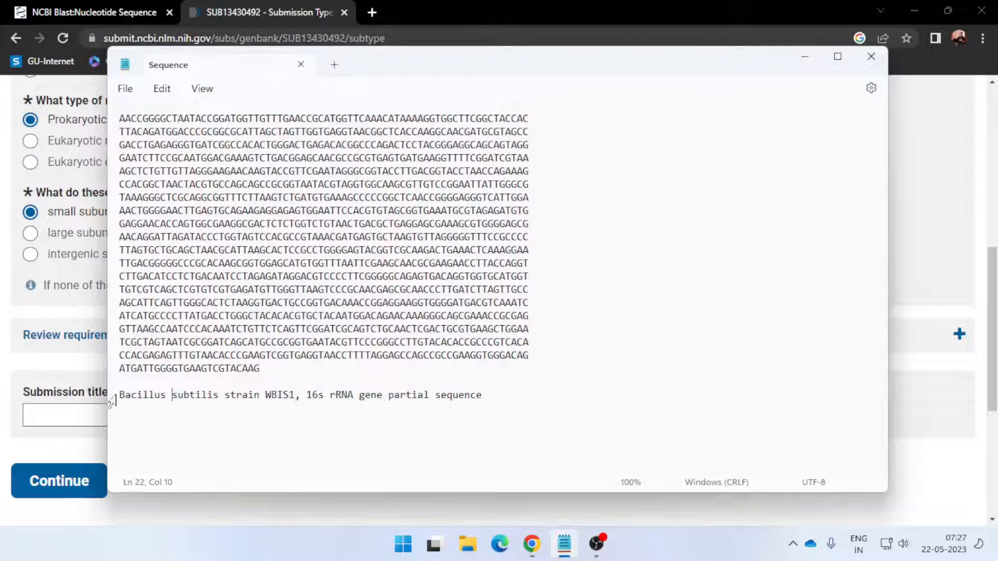
{"action": "left_click_drag", "start_coordinate": [119, 395], "coordinate": [489, 401]}
{"action": "key", "text": "ctrl+c"}
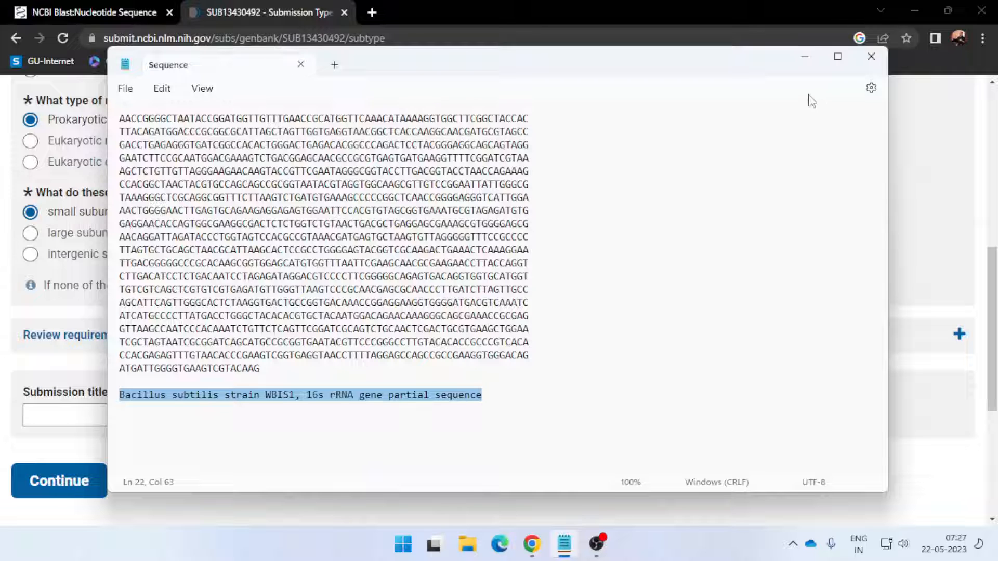
{"action": "left_click", "coordinate": [804, 57]}
Paste "Bacillus subtilis strain WBIS1, 16s rRNA gene partial sequence" as the submission title and try to continue to the next section
{"action": "left_click", "coordinate": [44, 414]}
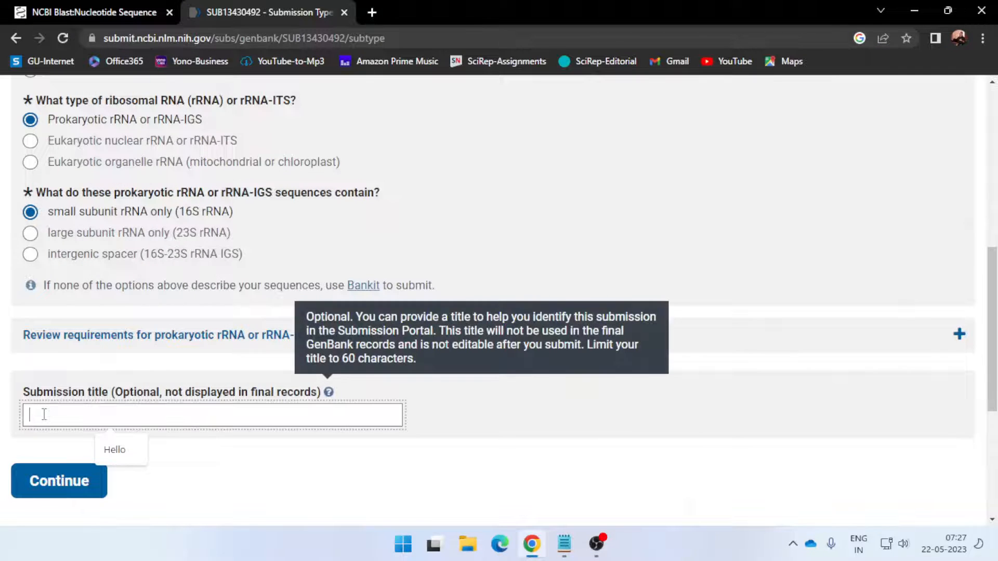
{"action": "key", "text": "ctrl+v"}
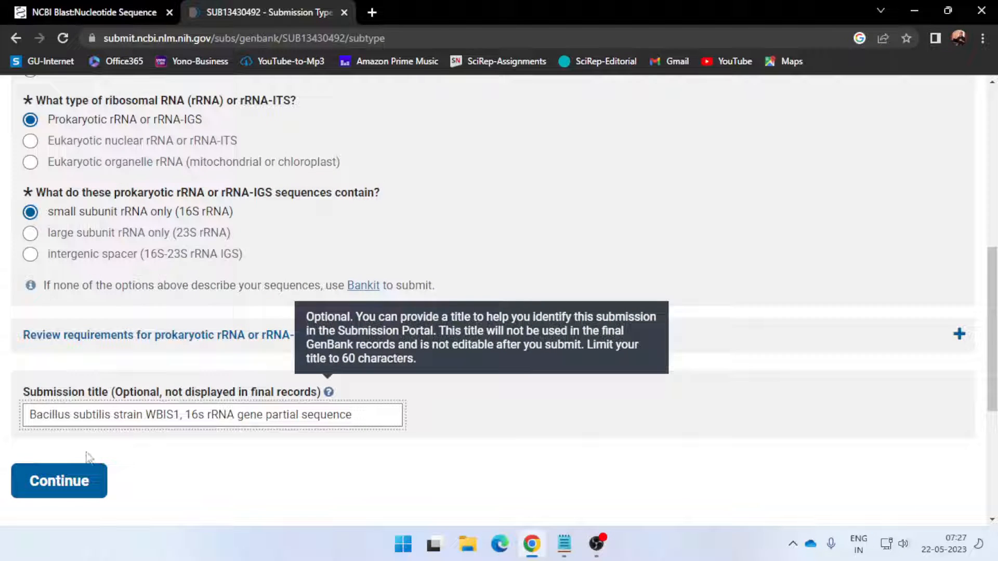
{"action": "left_click", "coordinate": [237, 503]}
{"action": "scroll", "coordinate": [237, 503], "scroll_direction": "down", "scroll_amount": 3}
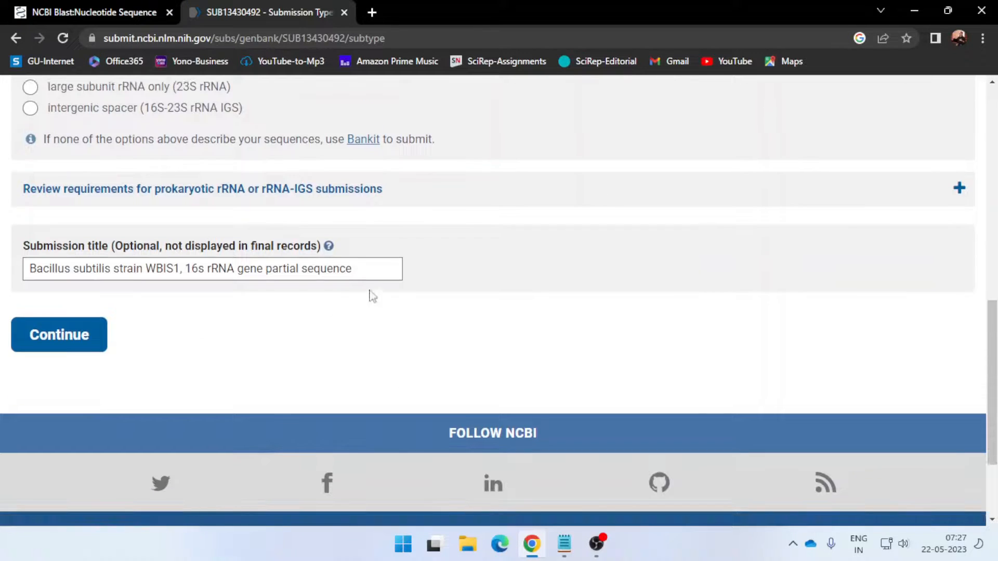
{"action": "left_click", "coordinate": [92, 351]}
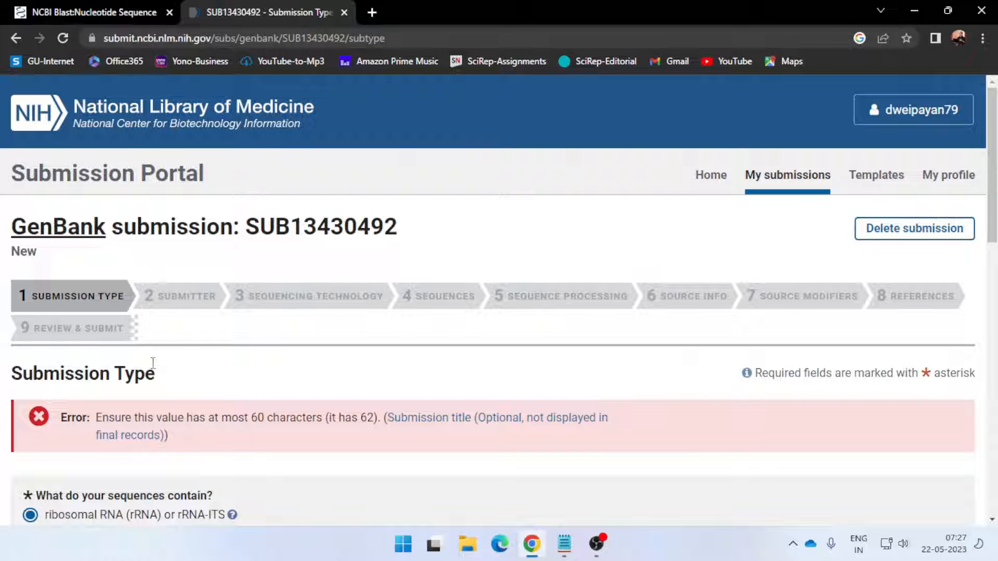
Shorten the submission title to "Bacillus subtilis WBIS1, 16s rRNA gene partial sequence" and continue to the Submitter section
{"action": "scroll", "coordinate": [175, 418], "scroll_direction": "down", "scroll_amount": 1}
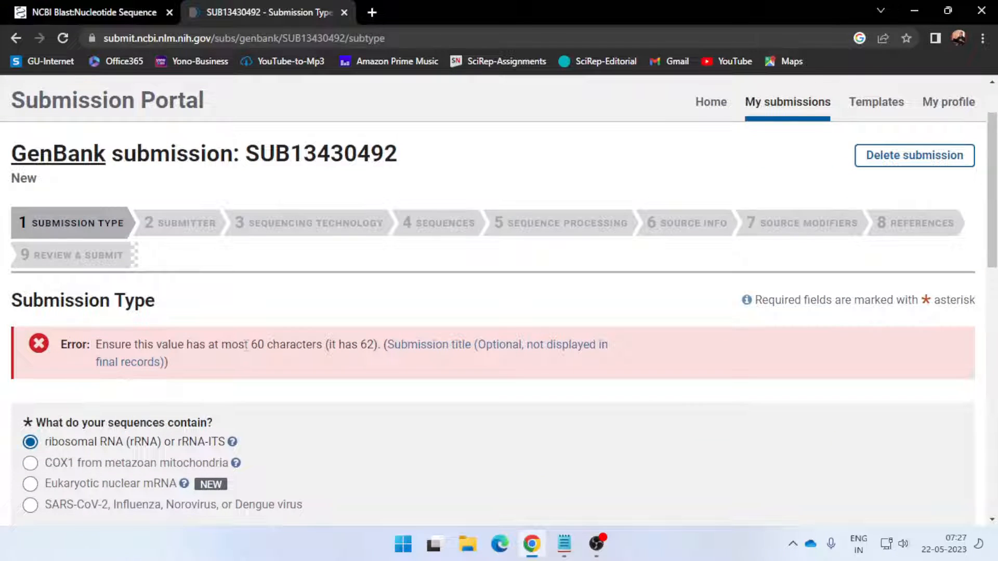
{"action": "scroll", "coordinate": [291, 353], "scroll_direction": "down", "scroll_amount": 9}
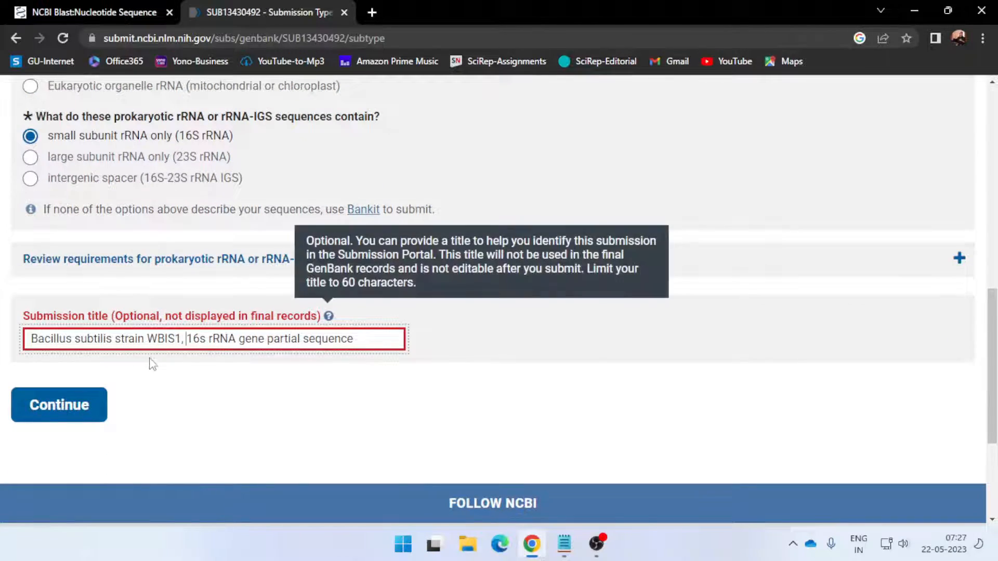
{"action": "left_click_drag", "start_coordinate": [144, 339], "coordinate": [115, 344]}
{"action": "key", "text": "BackSpace"}
{"action": "key", "text": "BackSpace"}
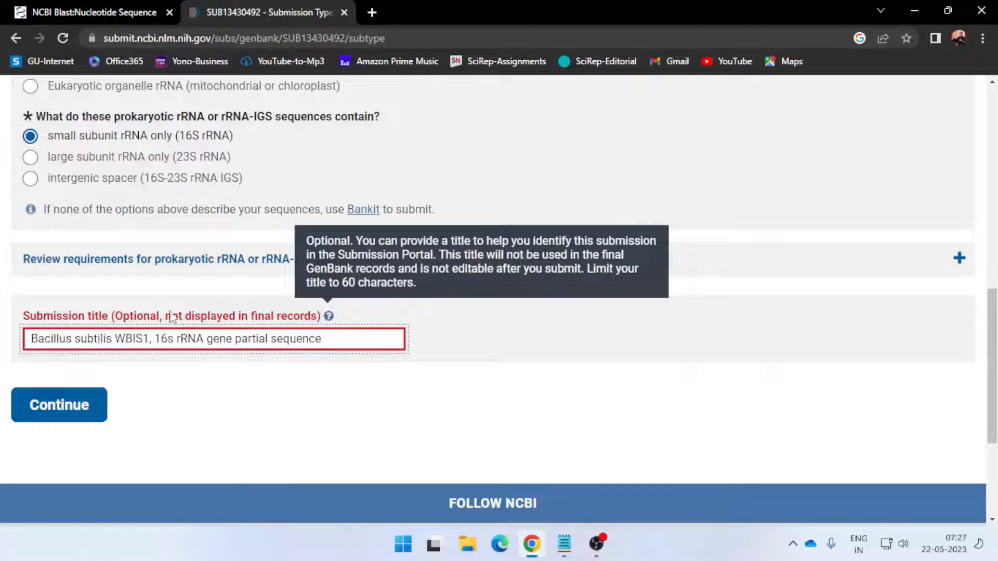
{"action": "left_click", "coordinate": [58, 410]}
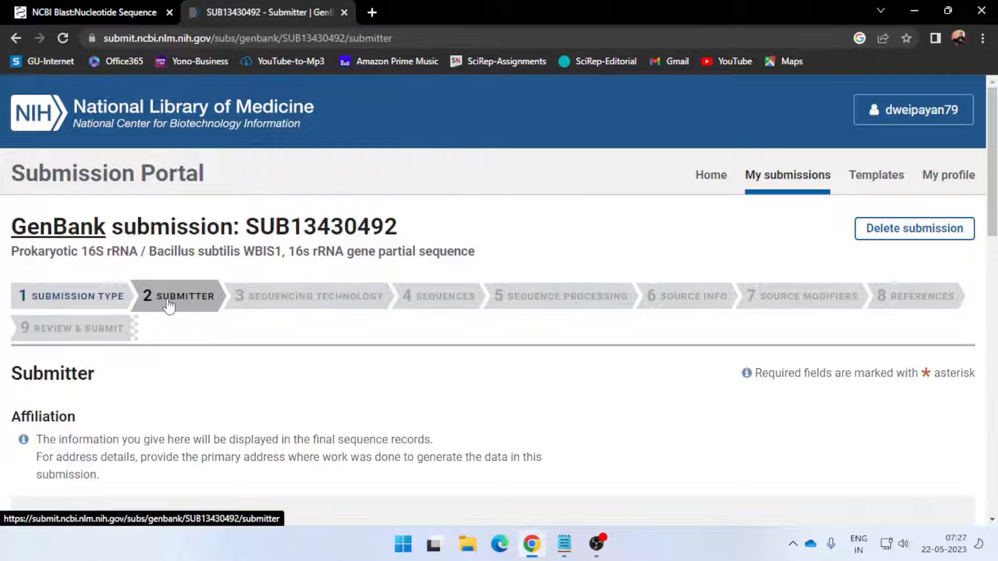
Review the prefilled submitter affiliation and contact information, keep it as is, and continue to the Sequencing Technology section
{"action": "scroll", "coordinate": [211, 316], "scroll_direction": "down", "scroll_amount": 2}
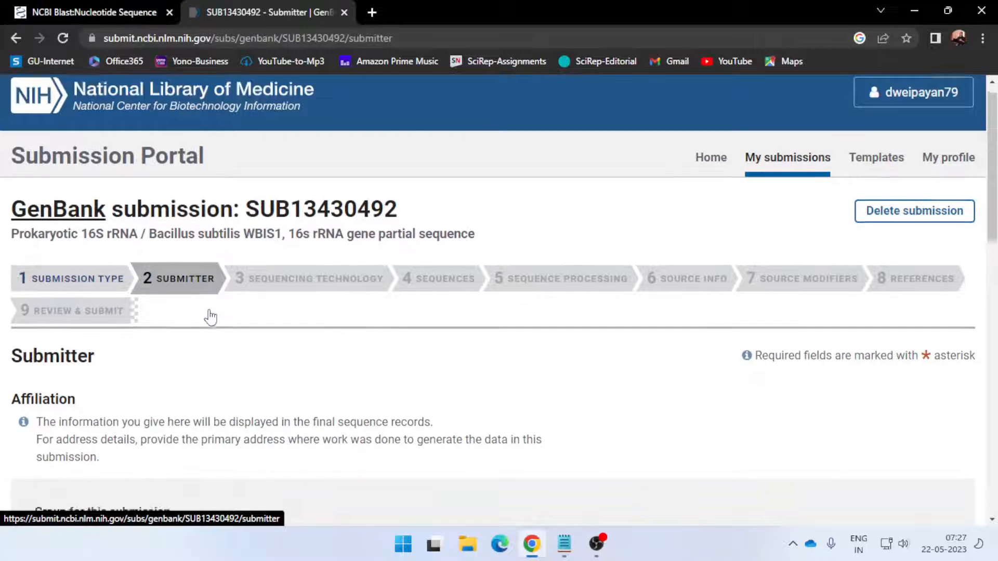
{"action": "scroll", "coordinate": [211, 316], "scroll_direction": "down", "scroll_amount": 3}
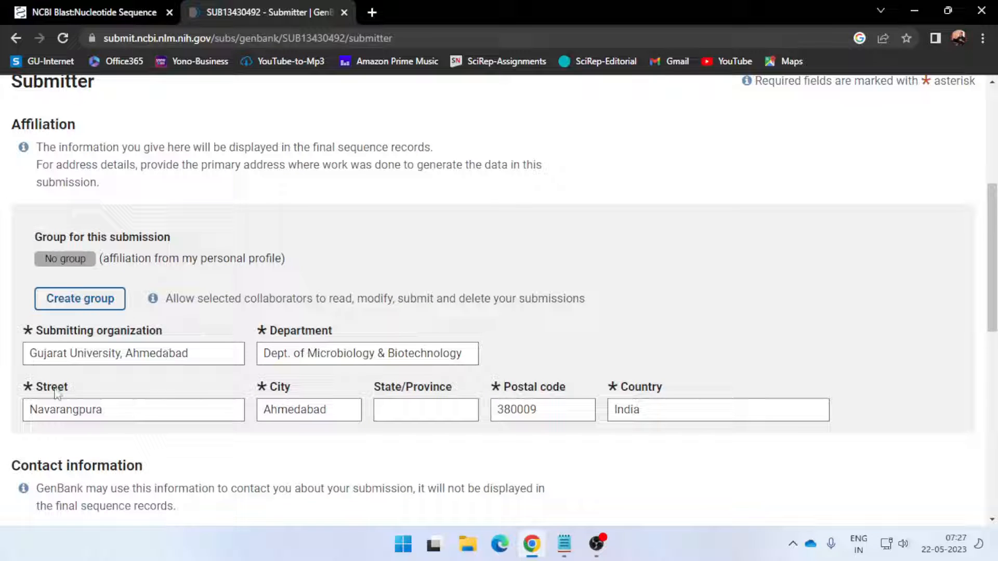
{"action": "scroll", "coordinate": [311, 375], "scroll_direction": "down", "scroll_amount": 3}
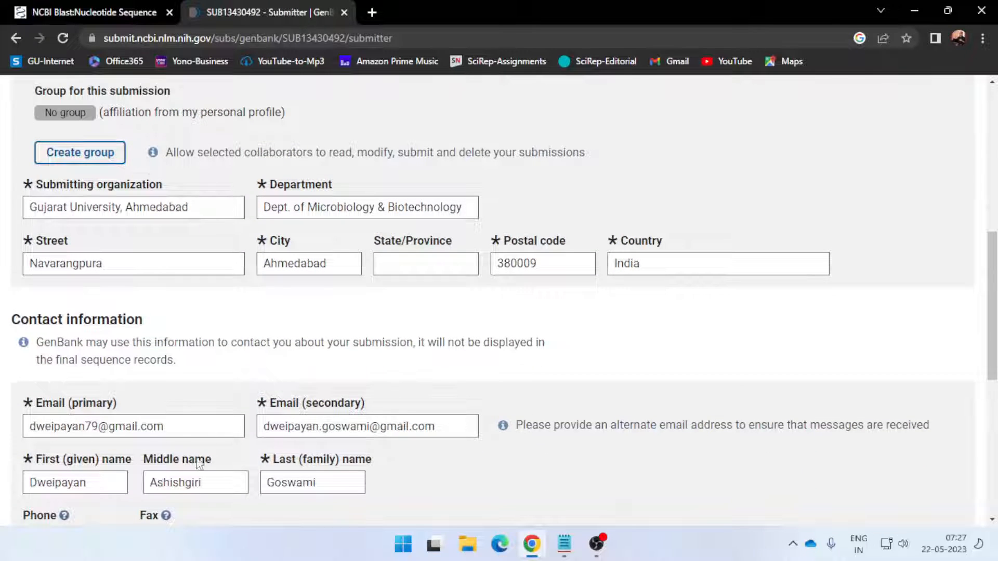
{"action": "scroll", "coordinate": [303, 437], "scroll_direction": "down", "scroll_amount": 4}
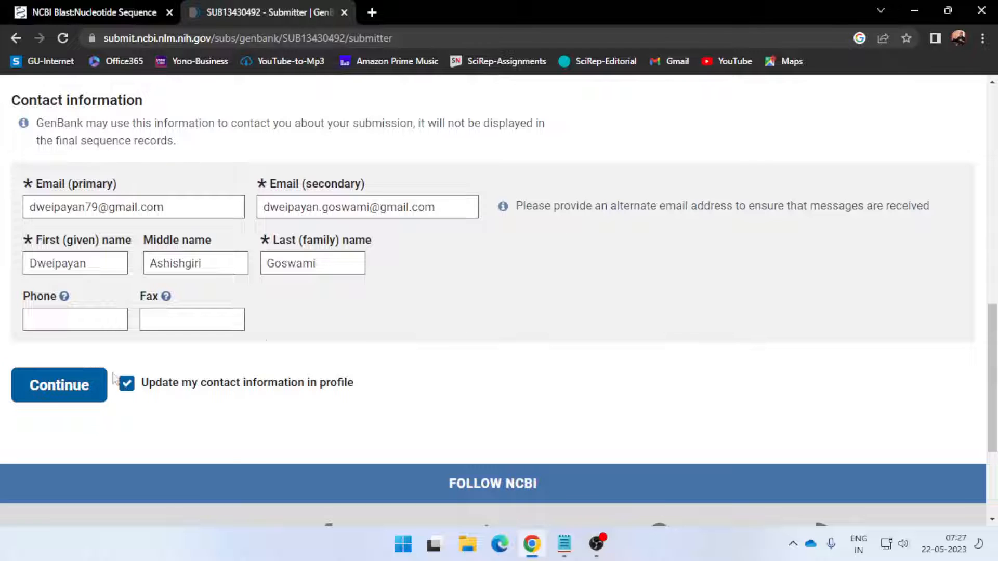
{"action": "left_click", "coordinate": [76, 401]}
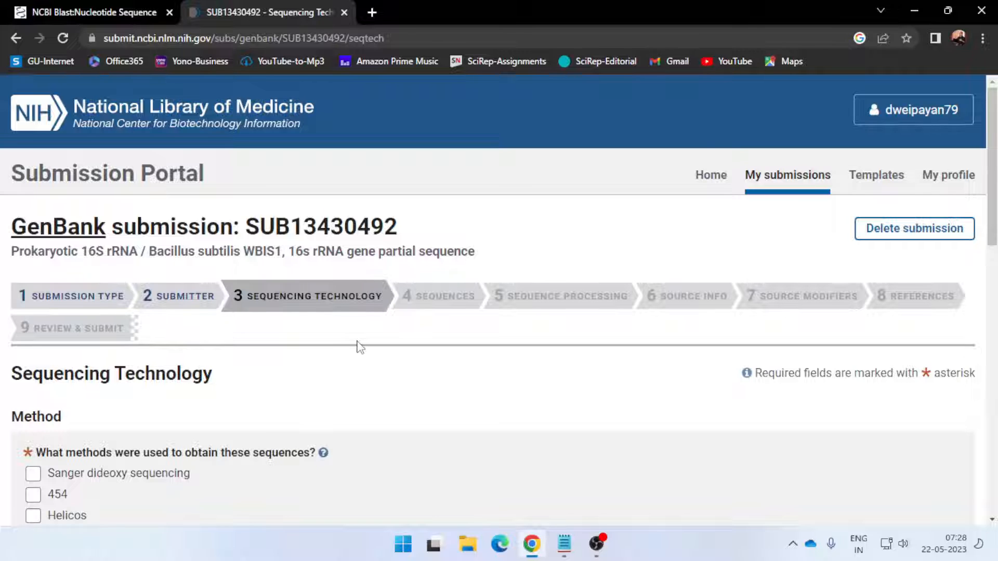
Set the sequencing method to Sanger dideoxy sequencing and the assembly state to Assembled sequences, and continue to the Sequences section
{"action": "scroll", "coordinate": [358, 347], "scroll_direction": "down", "scroll_amount": 3}
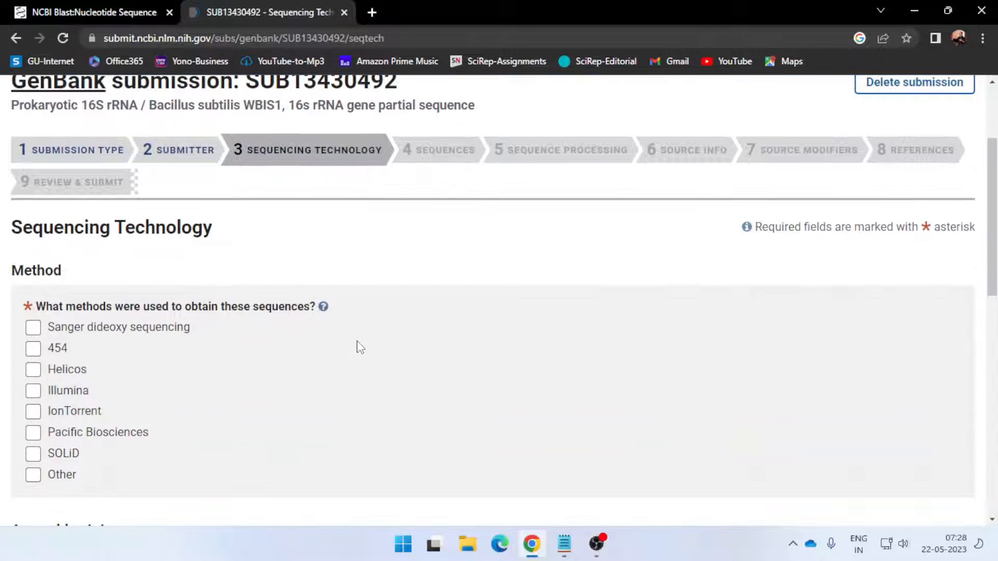
{"action": "left_click", "coordinate": [33, 328]}
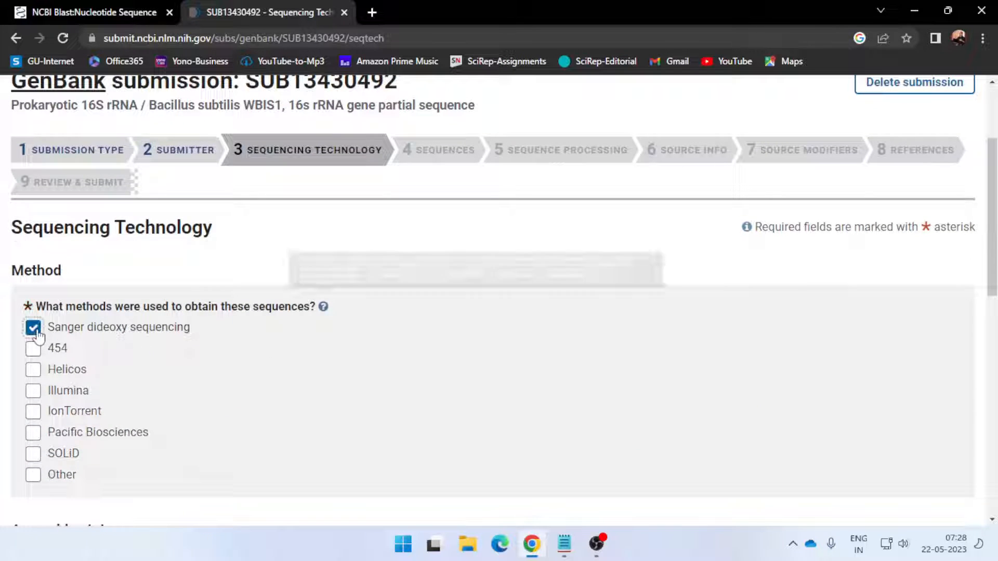
{"action": "scroll", "coordinate": [352, 382], "scroll_direction": "down", "scroll_amount": 4}
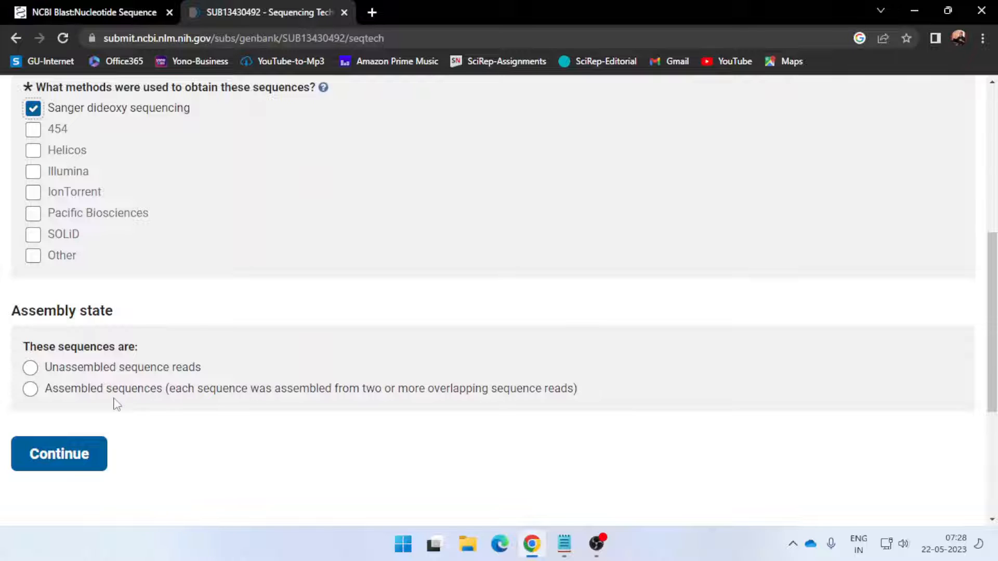
{"action": "left_click", "coordinate": [30, 390]}
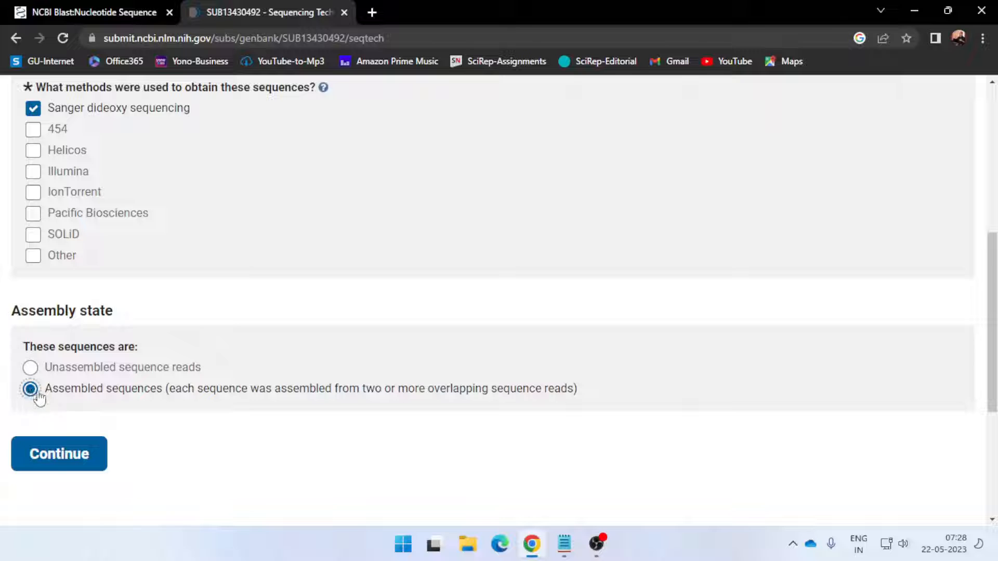
{"action": "left_click", "coordinate": [54, 461]}
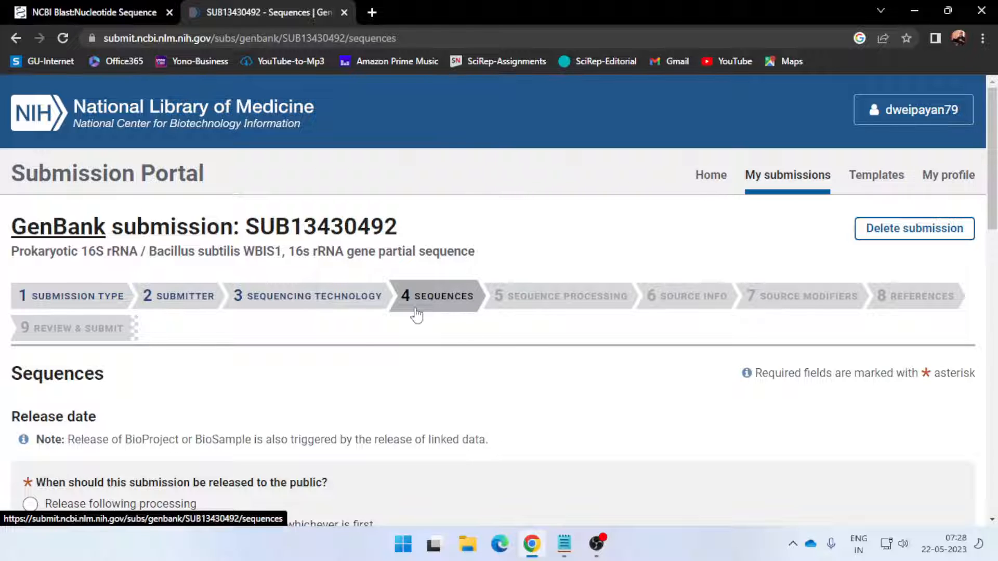
Choose Release following processing, answer No to the chimera check, and set the sequences as obtained from Pure-cultured strains
{"action": "scroll", "coordinate": [360, 338], "scroll_direction": "down", "scroll_amount": 3}
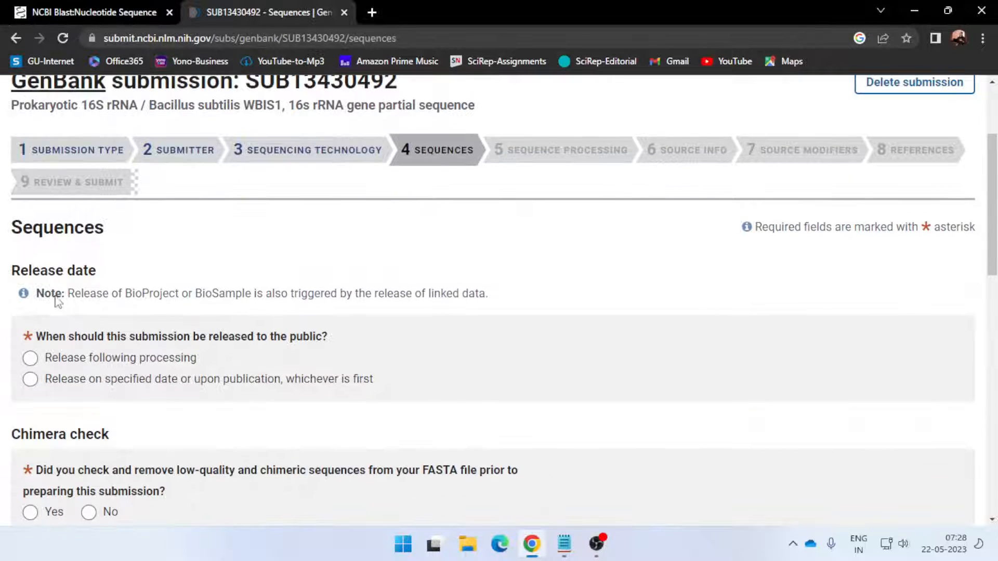
{"action": "scroll", "coordinate": [101, 347], "scroll_direction": "down", "scroll_amount": 2}
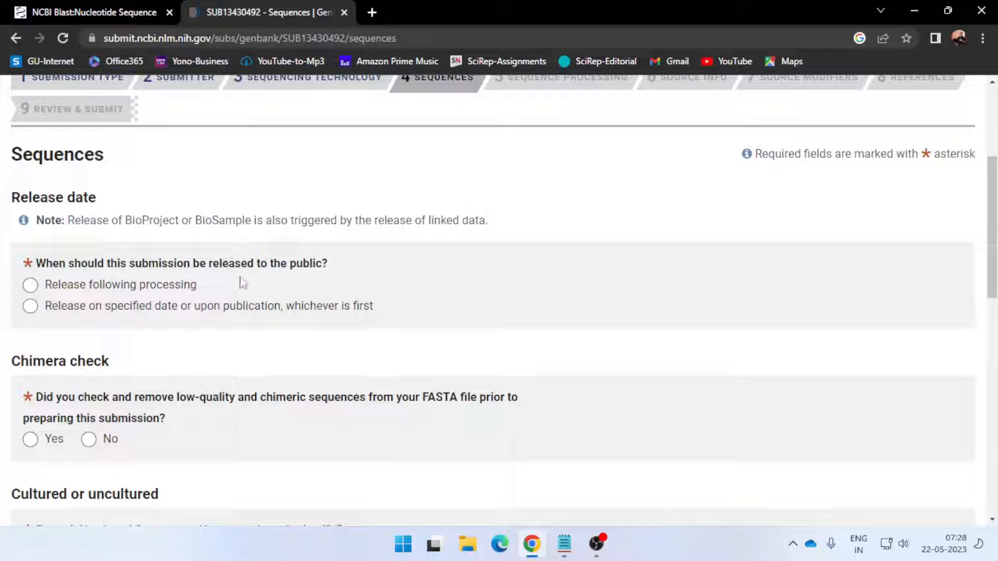
{"action": "left_click", "coordinate": [30, 285]}
{"action": "scroll", "coordinate": [151, 363], "scroll_direction": "down", "scroll_amount": 1}
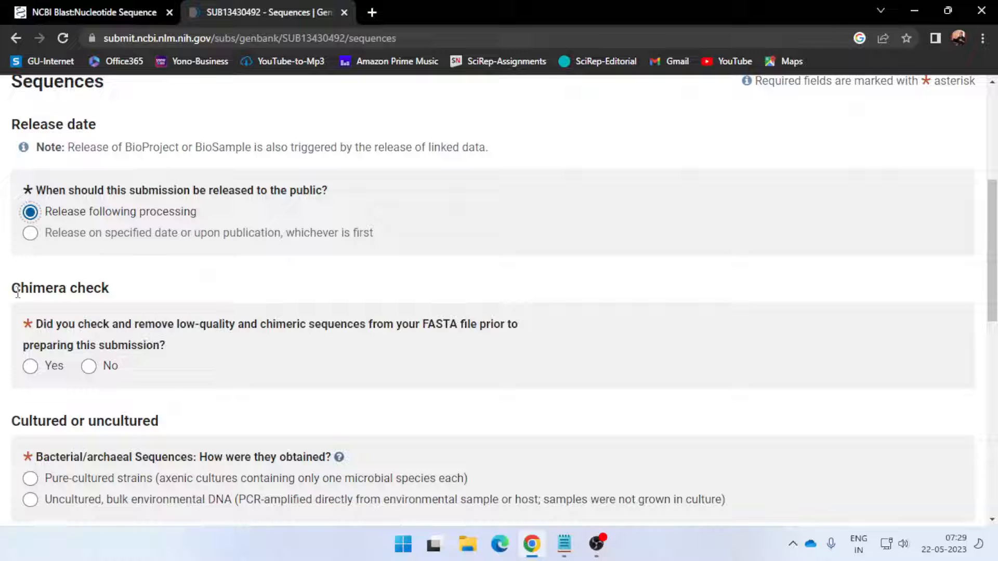
{"action": "left_click", "coordinate": [89, 366]}
{"action": "scroll", "coordinate": [202, 383], "scroll_direction": "down", "scroll_amount": 2}
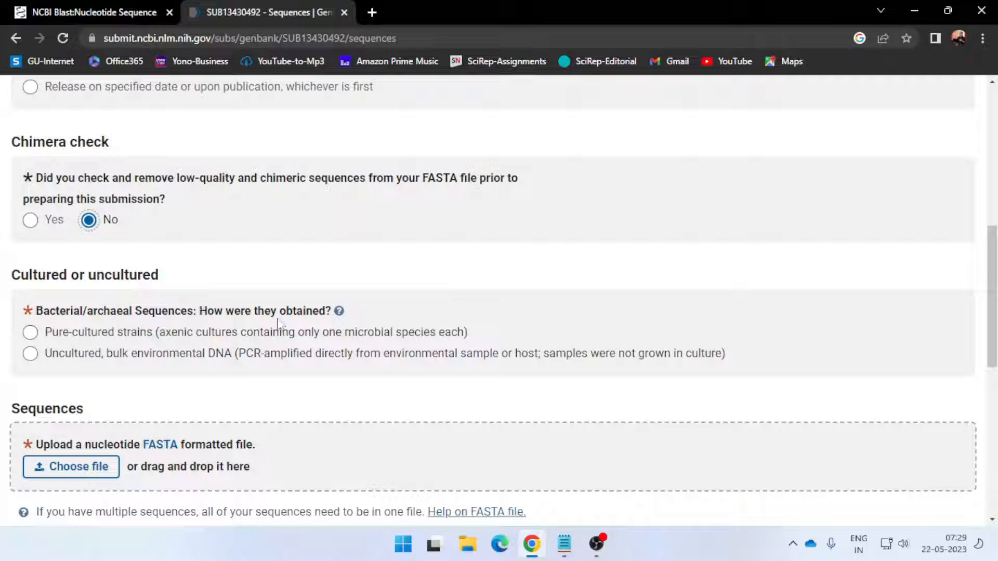
{"action": "left_click", "coordinate": [34, 342]}
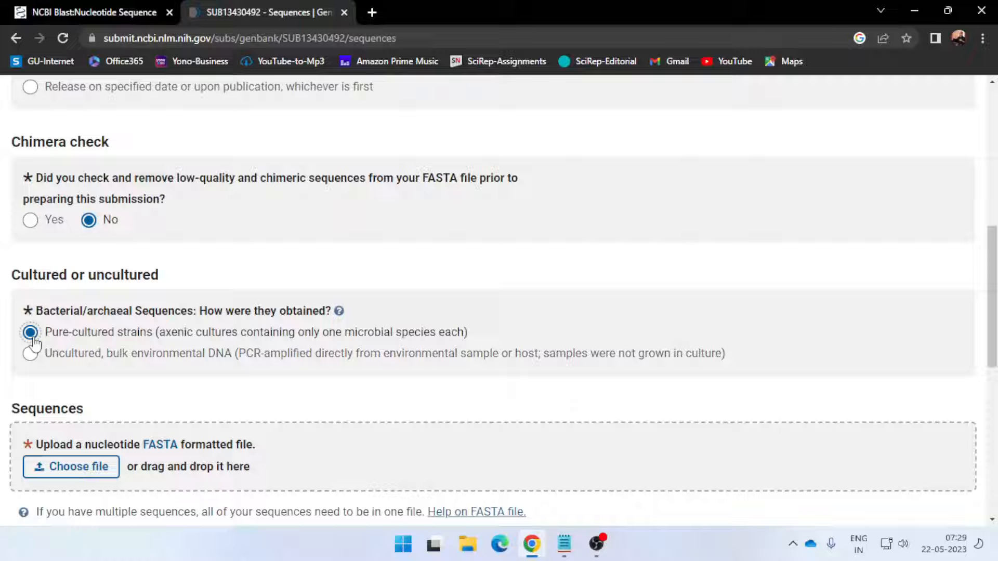
Check the FASTA upload requirements, switch to the Sequence file in Notepad and insert an empty line above the sequence
{"action": "scroll", "coordinate": [67, 346], "scroll_direction": "down", "scroll_amount": 1}
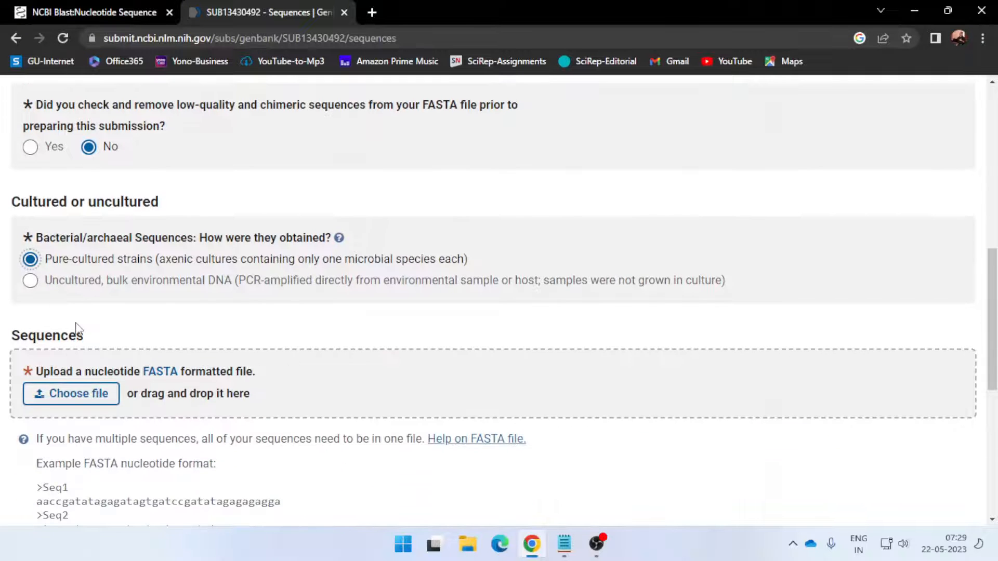
{"action": "scroll", "coordinate": [109, 323], "scroll_direction": "down", "scroll_amount": 1}
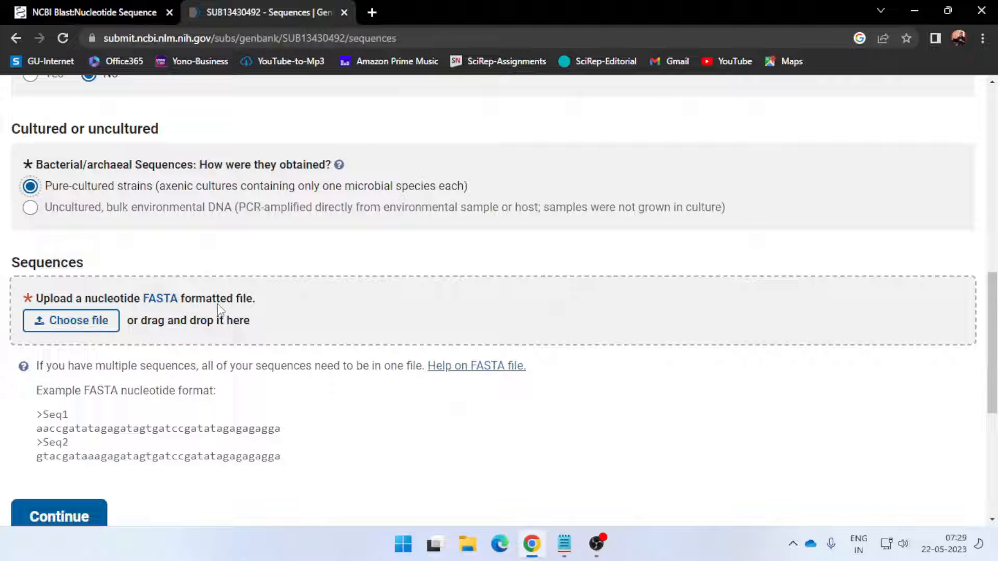
{"action": "left_click", "coordinate": [564, 544]}
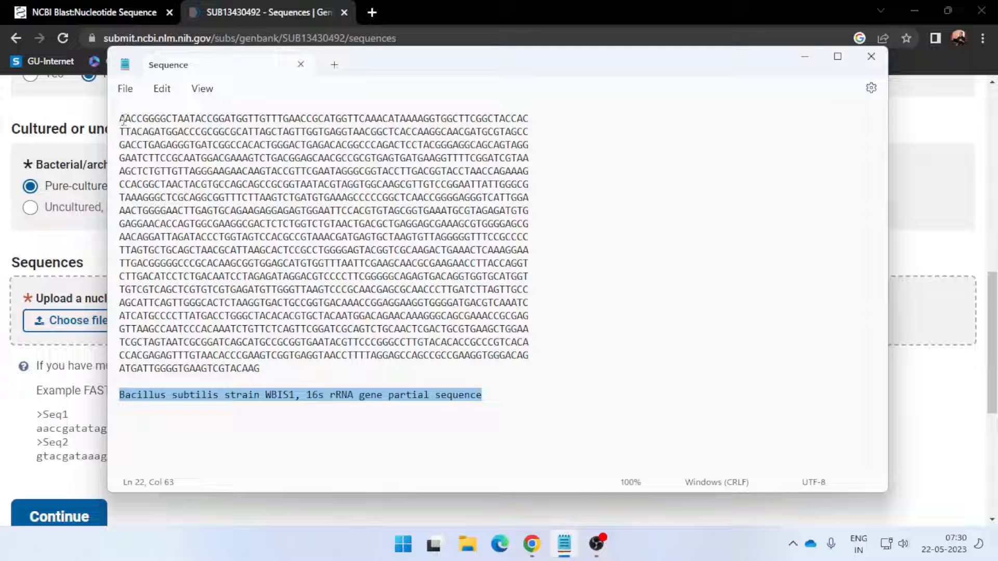
{"action": "left_click_drag", "start_coordinate": [119, 118], "coordinate": [136, 119]}
{"action": "key", "text": "Left"}
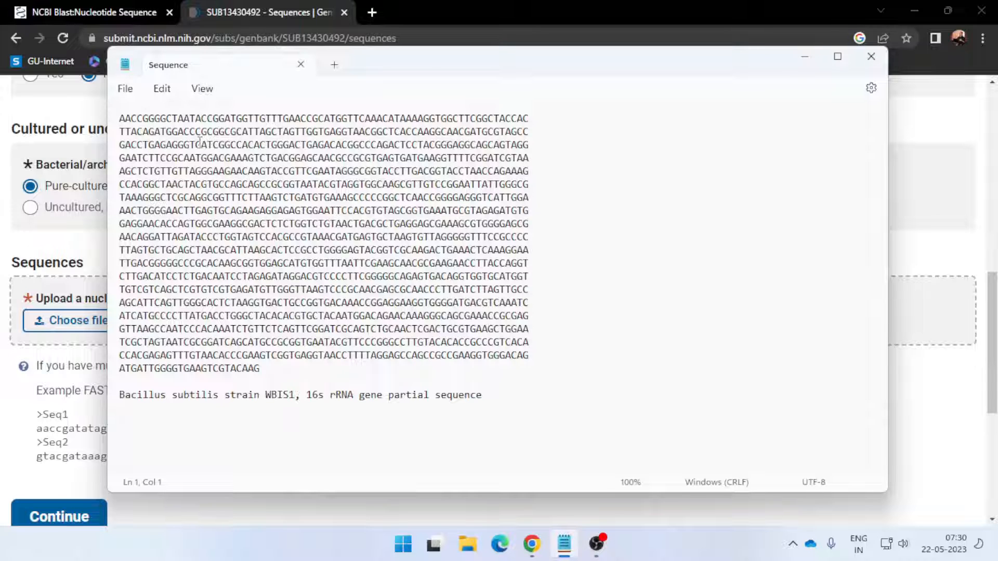
{"action": "key", "text": "Return"}
{"action": "key", "text": "Up"}
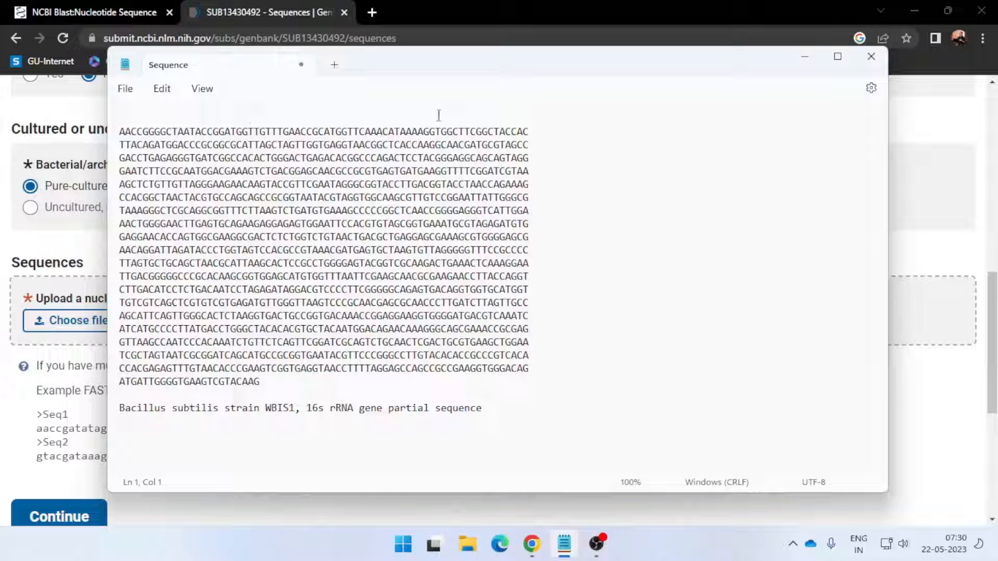
Copy the ">" character from the portal's example FASTA format and paste it on the empty first line of the Sequence file
{"action": "left_click", "coordinate": [40, 419]}
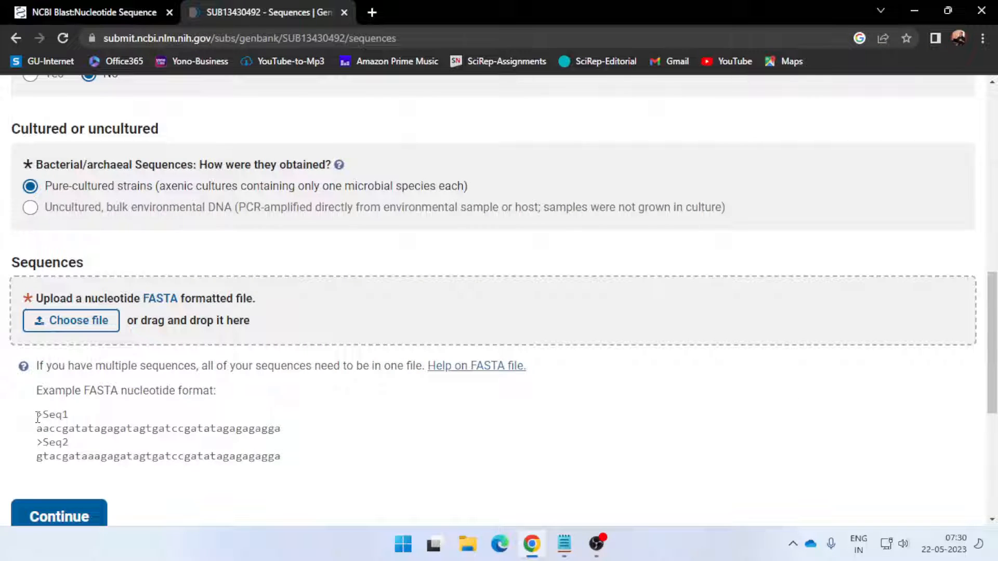
{"action": "mouse_move", "coordinate": [37, 418]}
{"action": "left_mouse_down"}
{"action": "mouse_move", "coordinate": [68, 414]}
{"action": "mouse_move", "coordinate": [45, 415]}
{"action": "left_mouse_up"}
{"action": "key", "text": "ctrl+c"}
{"action": "left_click", "coordinate": [76, 472]}
{"action": "key", "text": "alt+Tab"}
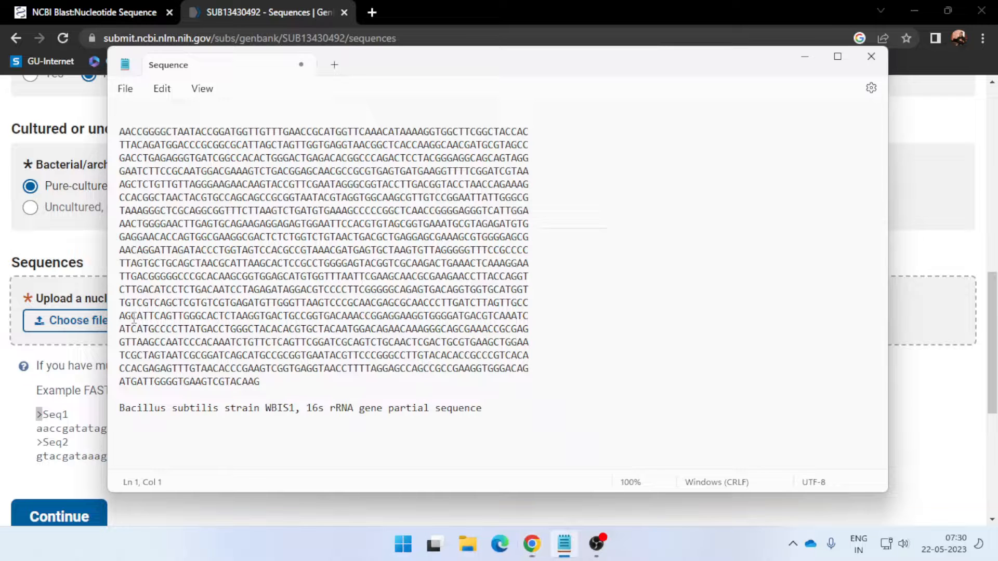
{"action": "key", "text": "ctrl+v"}
Move the line "Bacillus subtilis strain WBIS1, 16s rRNA gene partial sequence" from below the sequence to directly after the ">"
{"action": "left_click_drag", "start_coordinate": [119, 408], "coordinate": [484, 414]}
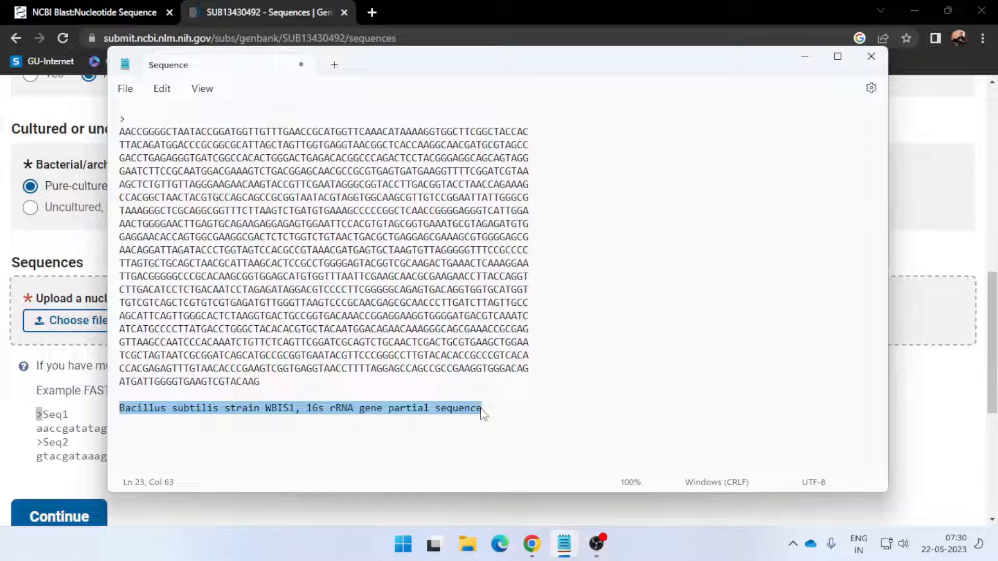
{"action": "key", "text": "ctrl+x"}
{"action": "left_click", "coordinate": [151, 119]}
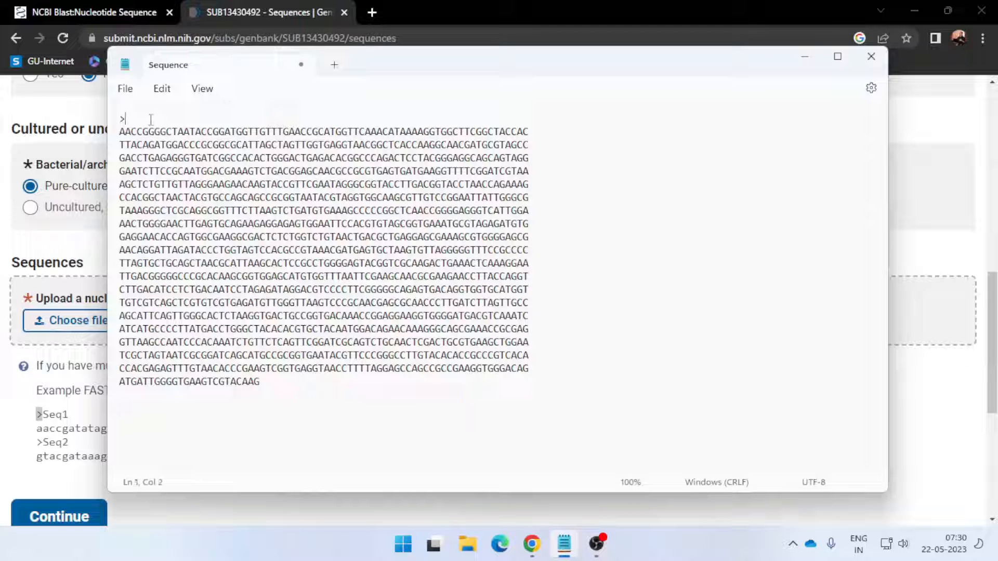
{"action": "key", "text": "ctrl+v"}
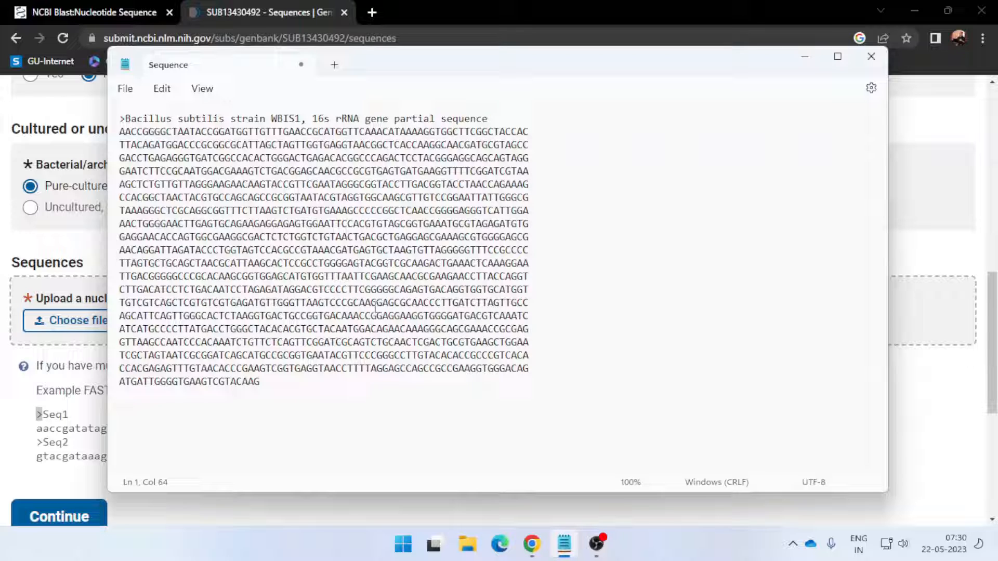
Save the edited sequence to the Desktop as a new file named 16s-rRNA-seq.fasta, with the file type set to All files
{"action": "left_click", "coordinate": [126, 89]}
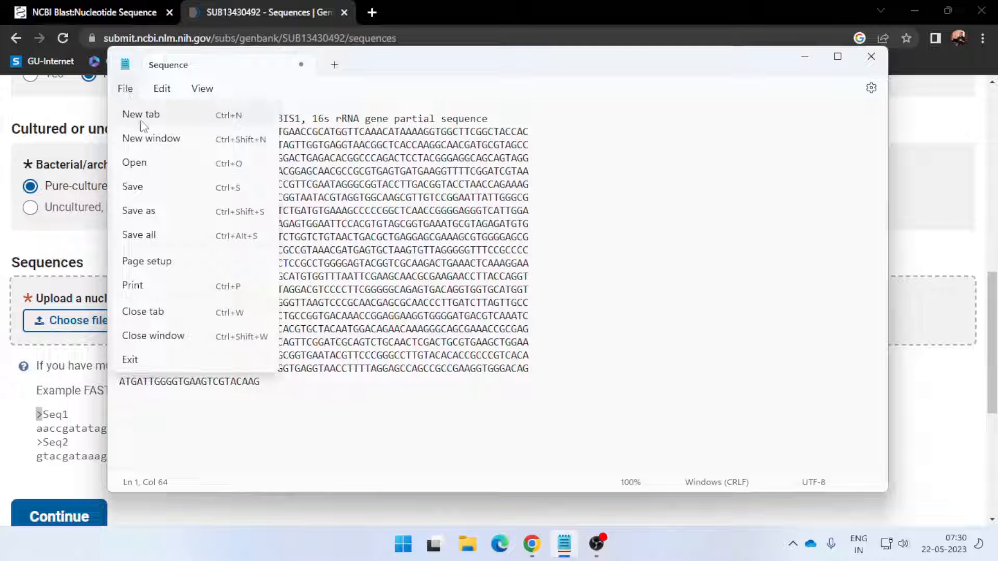
{"action": "left_click", "coordinate": [150, 217]}
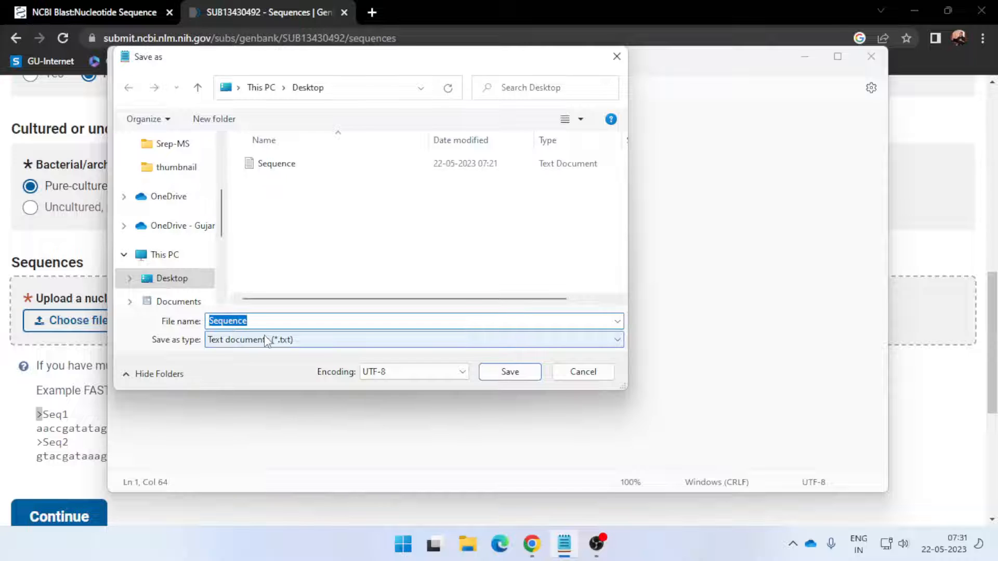
{"action": "type", "text": "16s"}
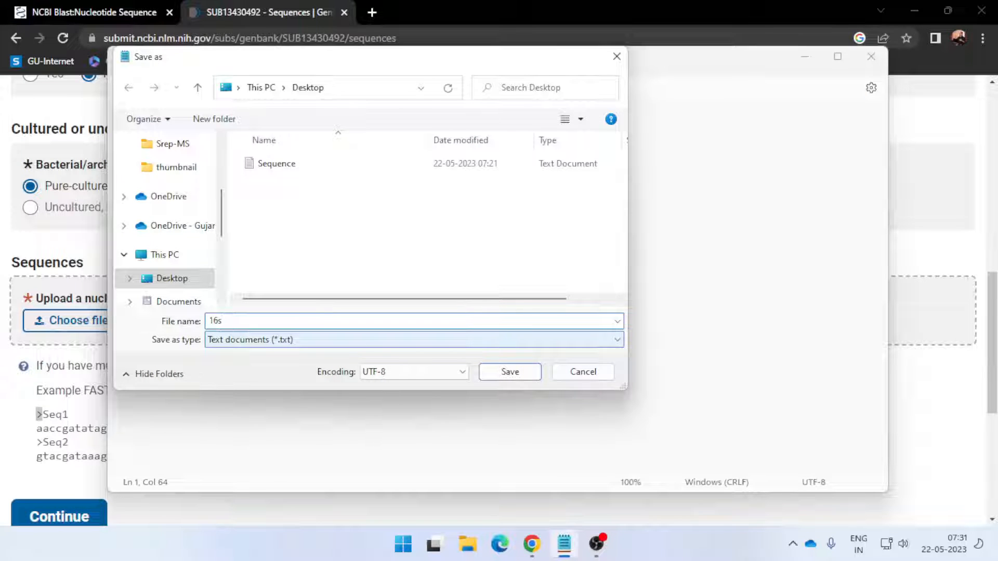
{"action": "type", "text": "-rRNA-seq."}
{"action": "type", "text": "fasta"}
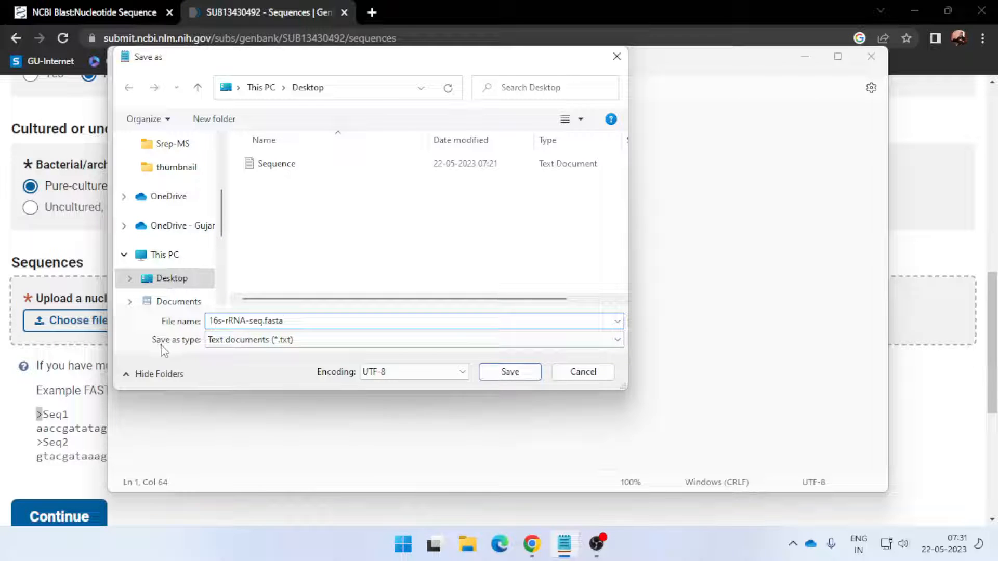
{"action": "left_click", "coordinate": [238, 345]}
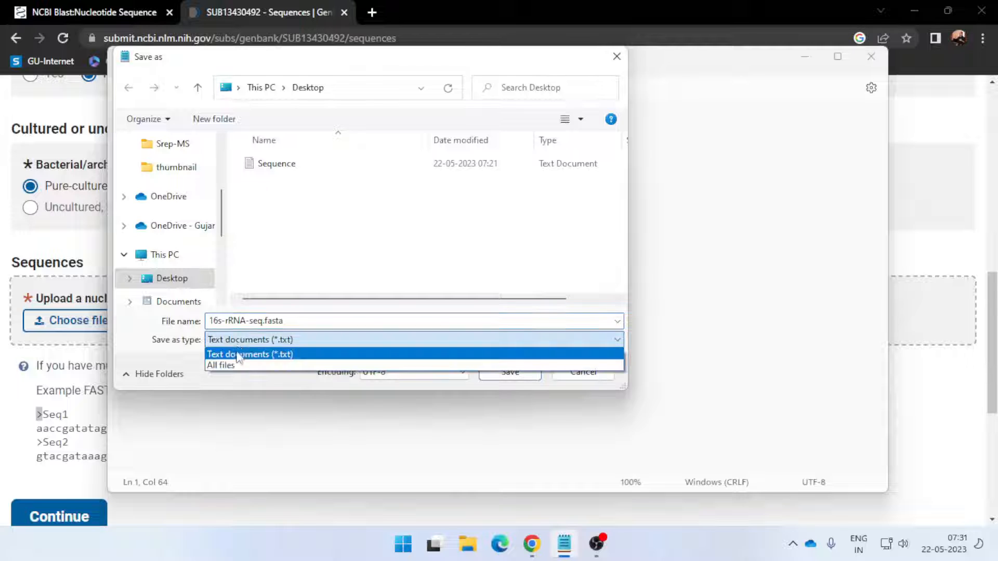
{"action": "left_click", "coordinate": [224, 366]}
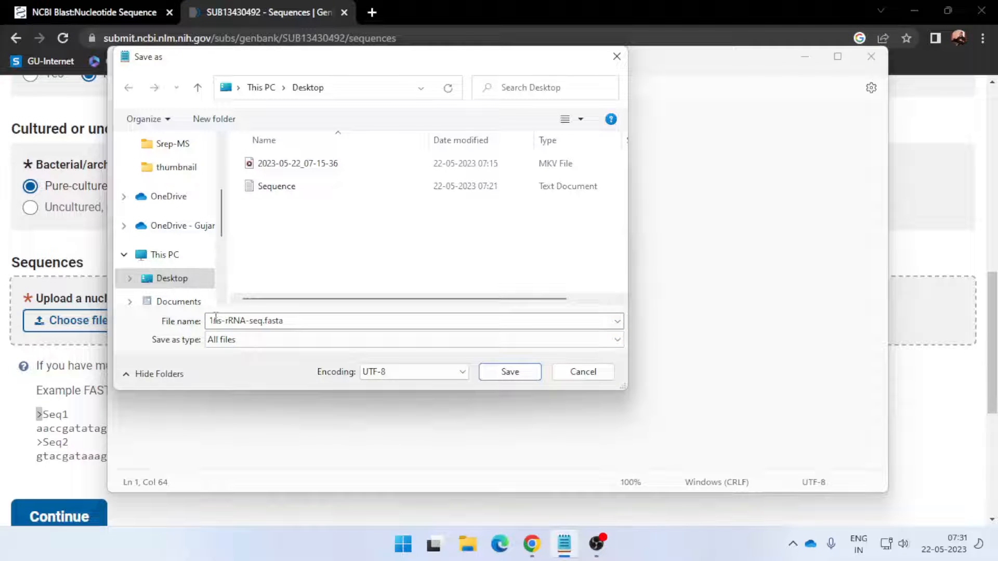
{"action": "left_click_drag", "start_coordinate": [348, 65], "coordinate": [445, 152]}
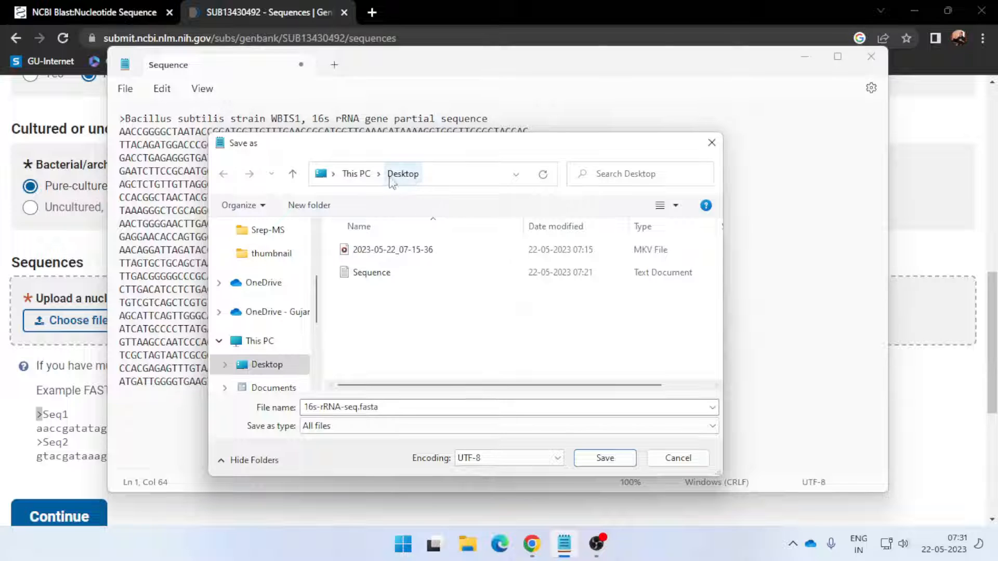
{"action": "left_click", "coordinate": [604, 458]}
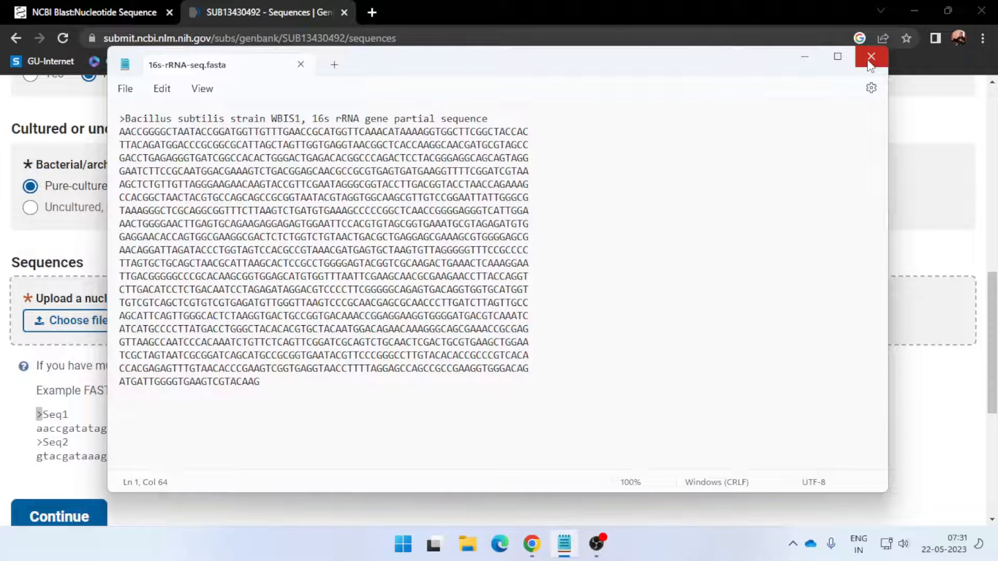
Close the FASTA file in Notepad and check the desktop for the saved file
{"action": "left_click", "coordinate": [870, 57]}
{"action": "left_click", "coordinate": [910, 11]}
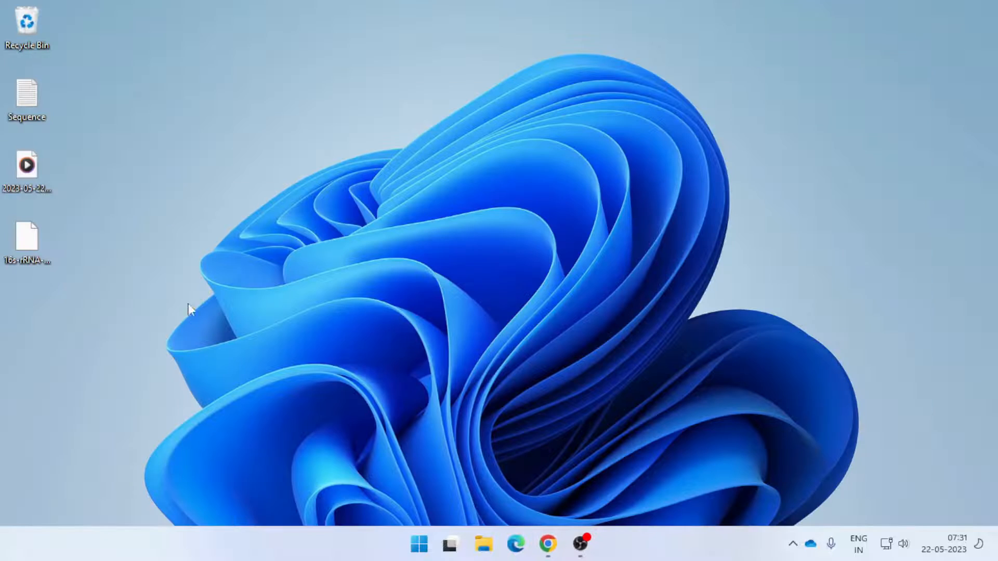
{"action": "mouse_move", "coordinate": [40, 242]}
Return to the submission portal in Chrome, upload 16s-rRNA-seq.fasta from the Desktop as the nucleotide file and submit the Sequences page
{"action": "left_click", "coordinate": [547, 543]}
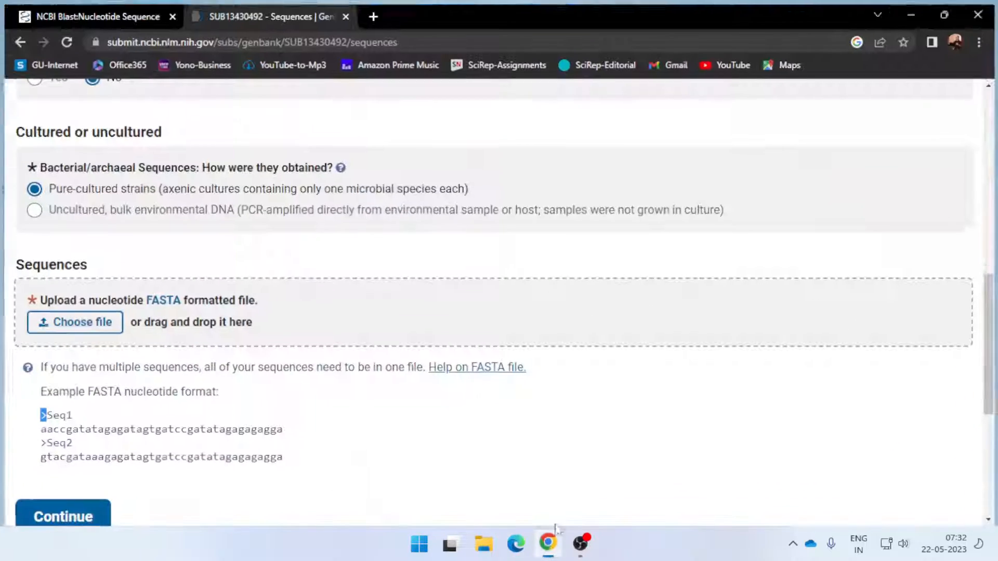
{"action": "left_click", "coordinate": [66, 323]}
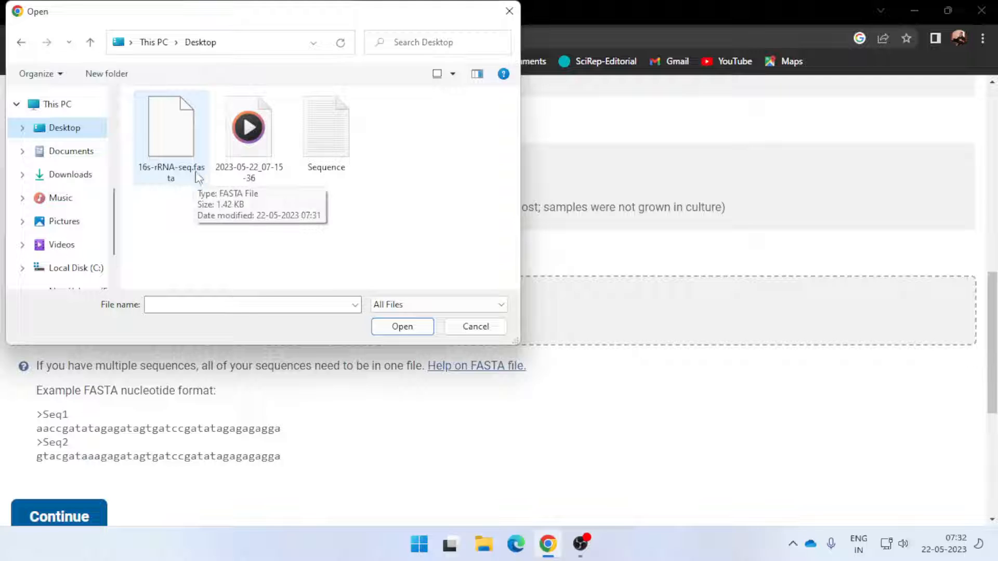
{"action": "left_click", "coordinate": [166, 150]}
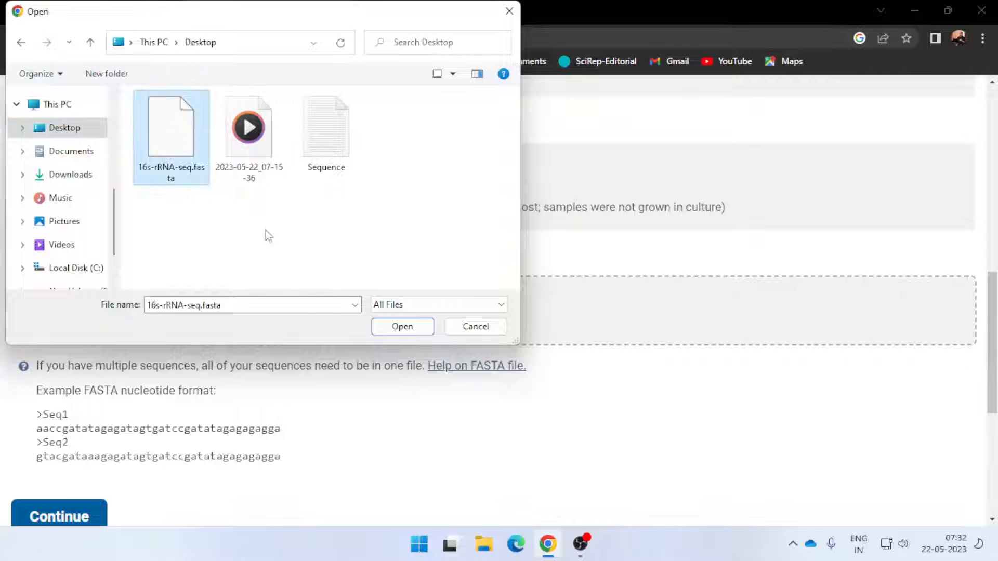
{"action": "left_click", "coordinate": [399, 329]}
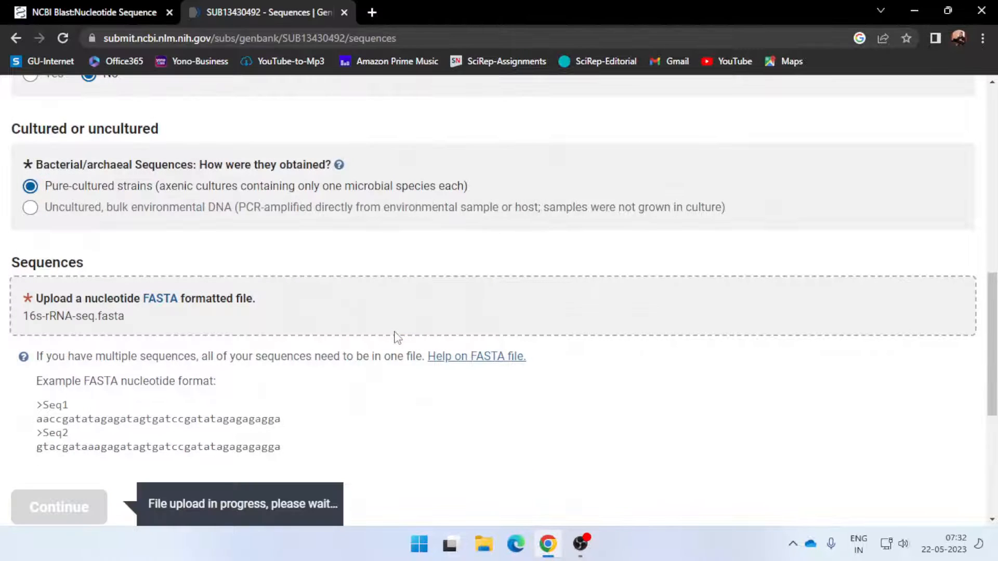
{"action": "scroll", "coordinate": [394, 334], "scroll_direction": "down", "scroll_amount": 1}
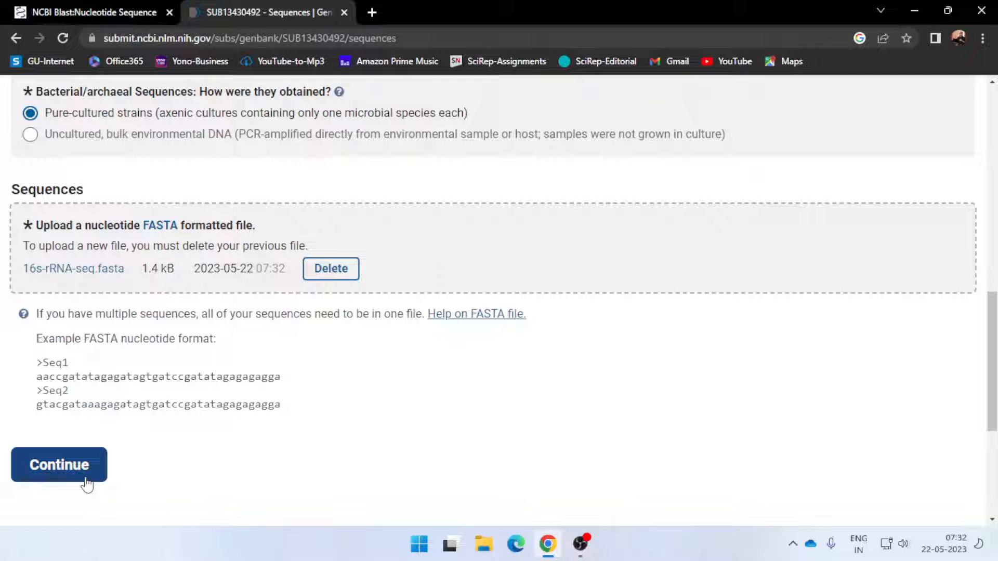
{"action": "left_click", "coordinate": [59, 465]}
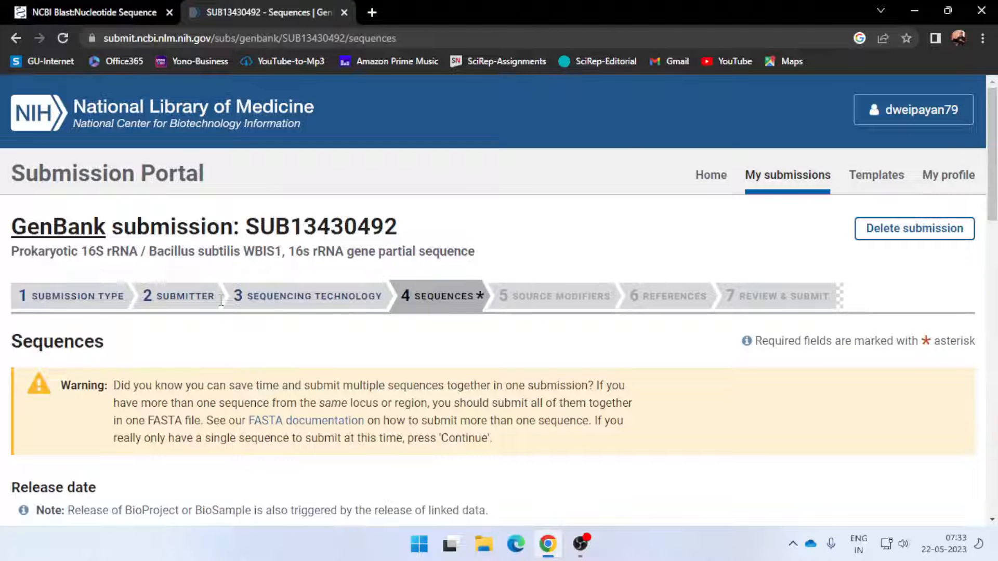
Review the warning about submitting multiple sequences and the Sequences entries, and proceed to Source Modifiers with the single sequence
{"action": "scroll", "coordinate": [460, 322], "scroll_direction": "down", "scroll_amount": 3}
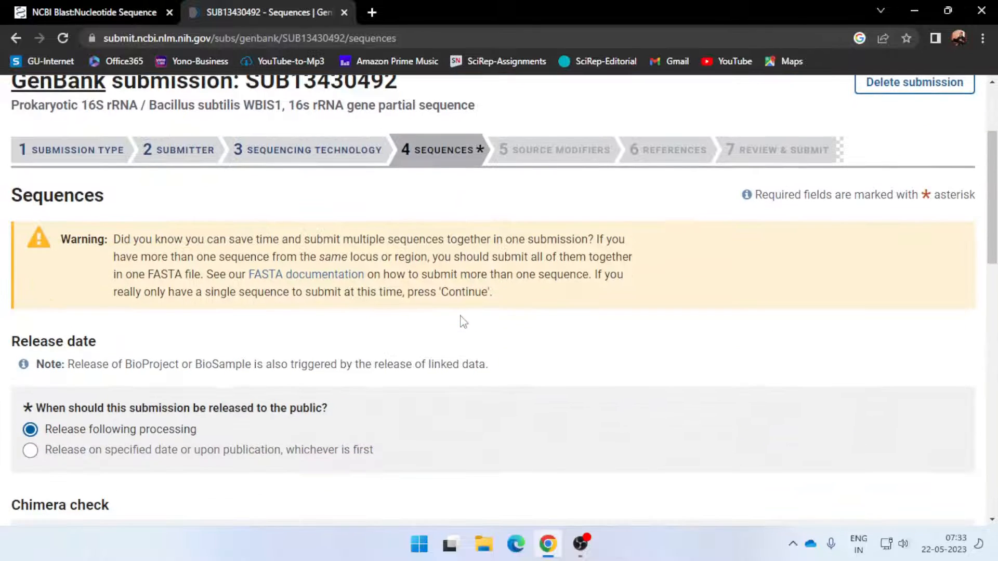
{"action": "scroll", "coordinate": [457, 323], "scroll_direction": "down", "scroll_amount": 10}
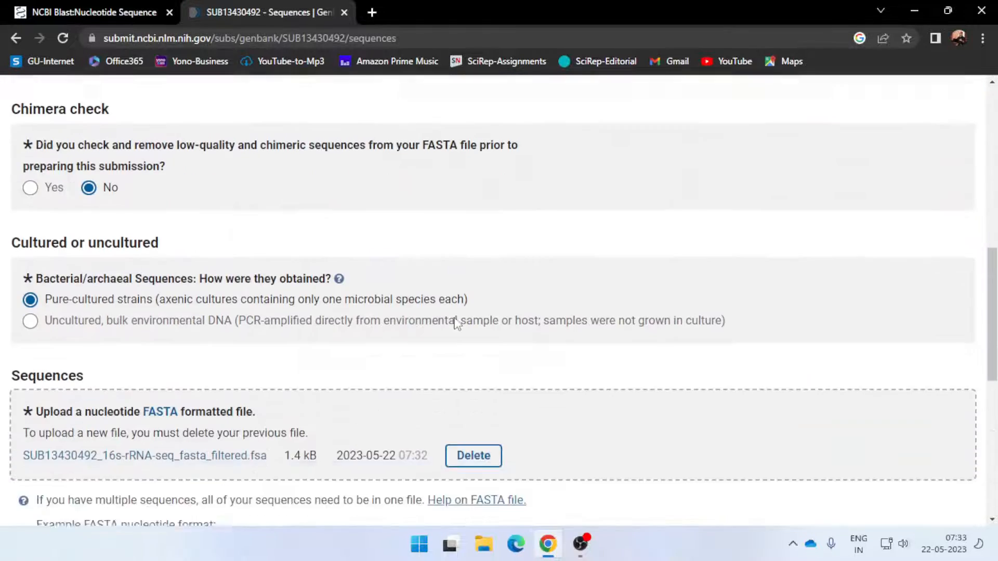
{"action": "scroll", "coordinate": [456, 319], "scroll_direction": "down", "scroll_amount": 1}
{"action": "scroll", "coordinate": [535, 229], "scroll_direction": "up", "scroll_amount": 12}
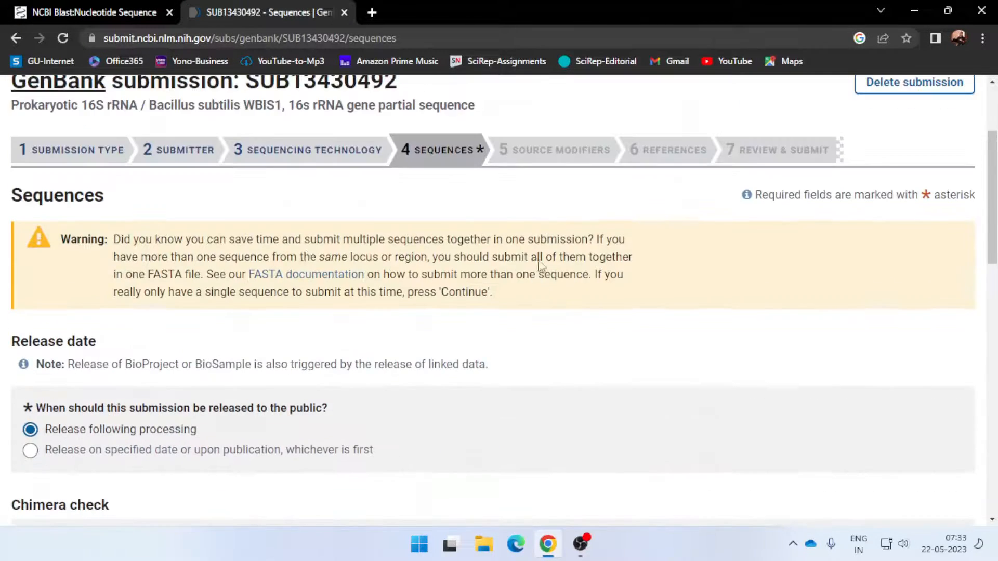
{"action": "scroll", "coordinate": [305, 287], "scroll_direction": "down", "scroll_amount": 10}
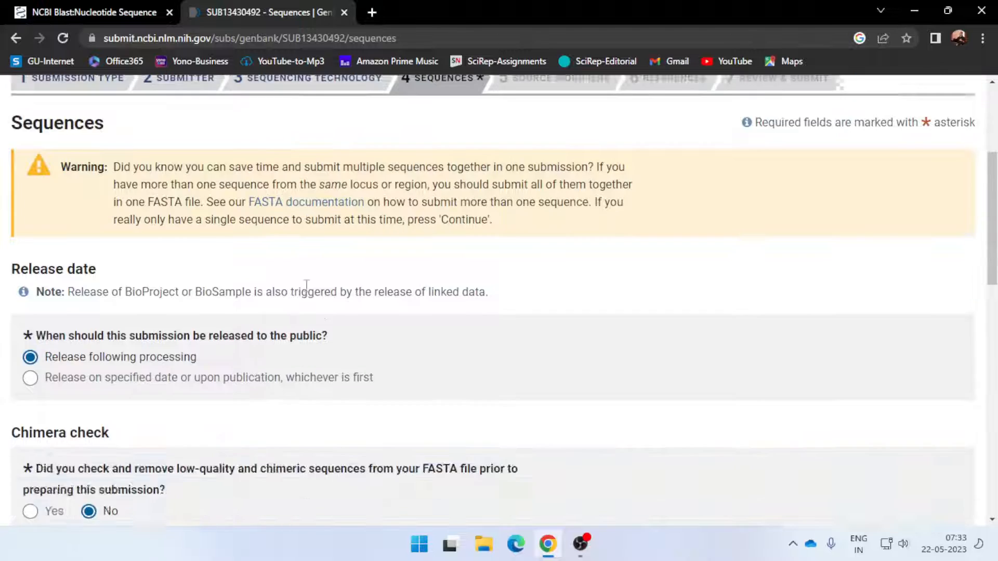
{"action": "left_click", "coordinate": [68, 400]}
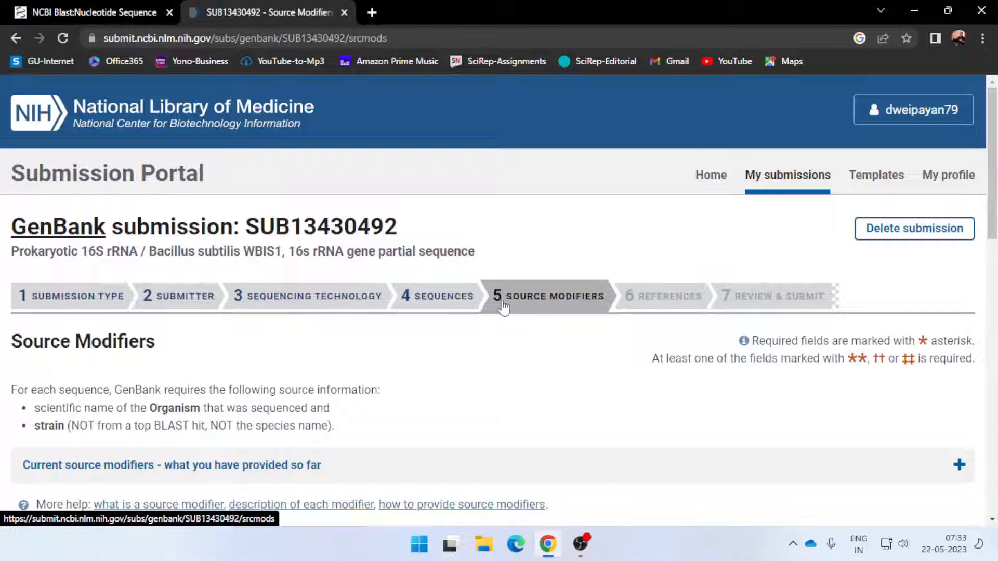
Copy "Bacillus subtilis" from the description line of the Sequence text file and paste it as the Organism source modifier
{"action": "scroll", "coordinate": [482, 327], "scroll_direction": "down", "scroll_amount": 3}
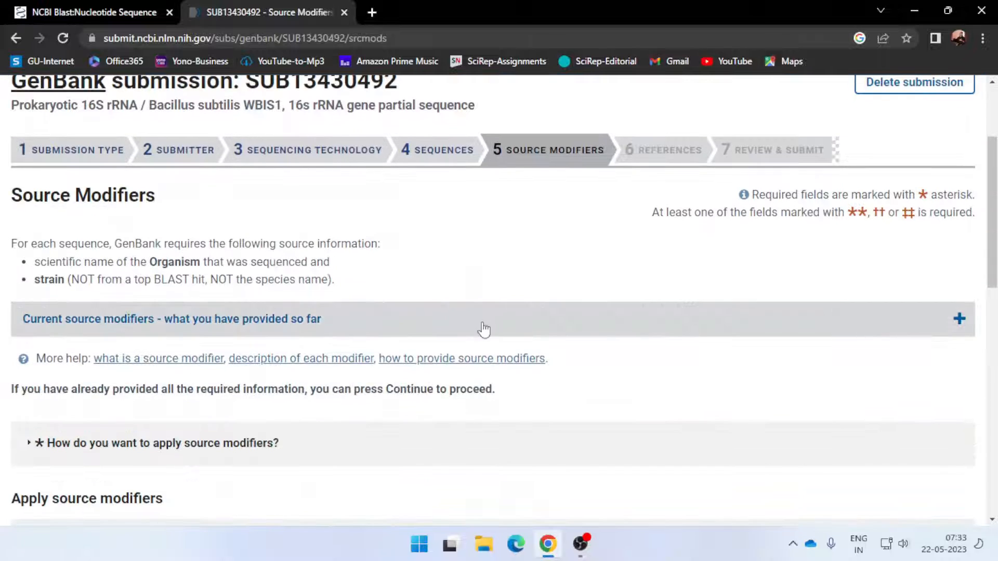
{"action": "scroll", "coordinate": [484, 328], "scroll_direction": "down", "scroll_amount": 2}
{"action": "scroll", "coordinate": [485, 329], "scroll_direction": "down", "scroll_amount": 1}
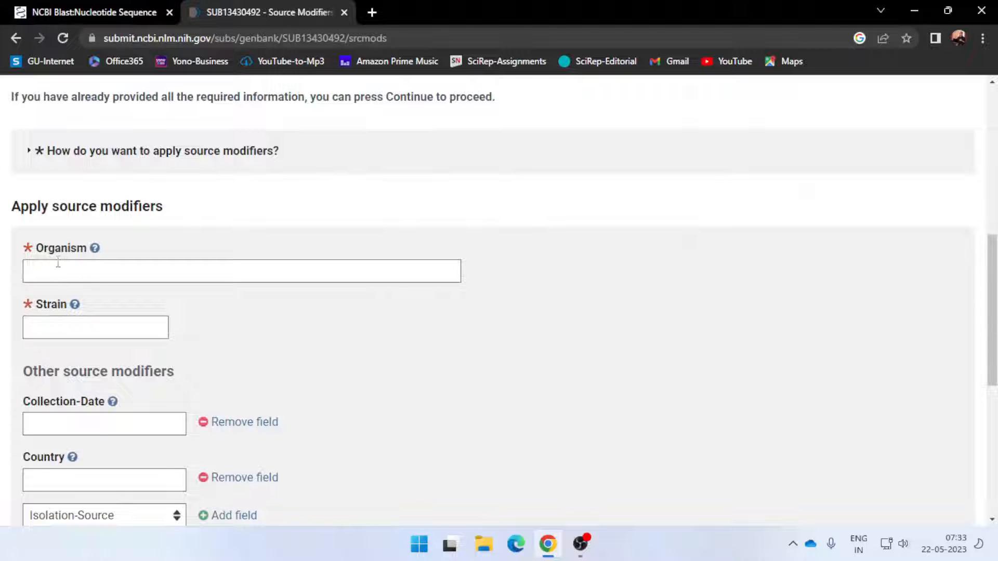
{"action": "left_click", "coordinate": [914, 11]}
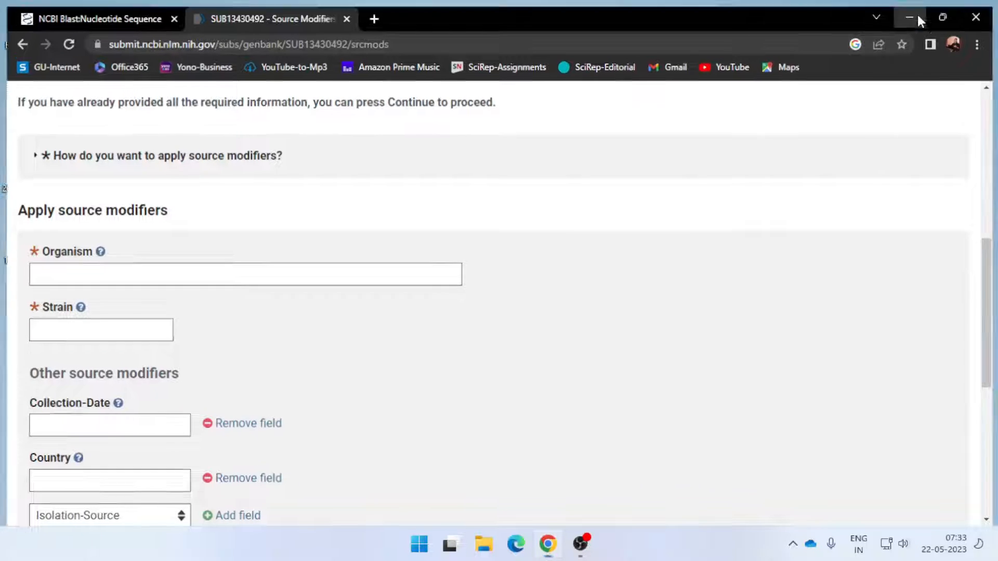
{"action": "double_click", "coordinate": [37, 89]}
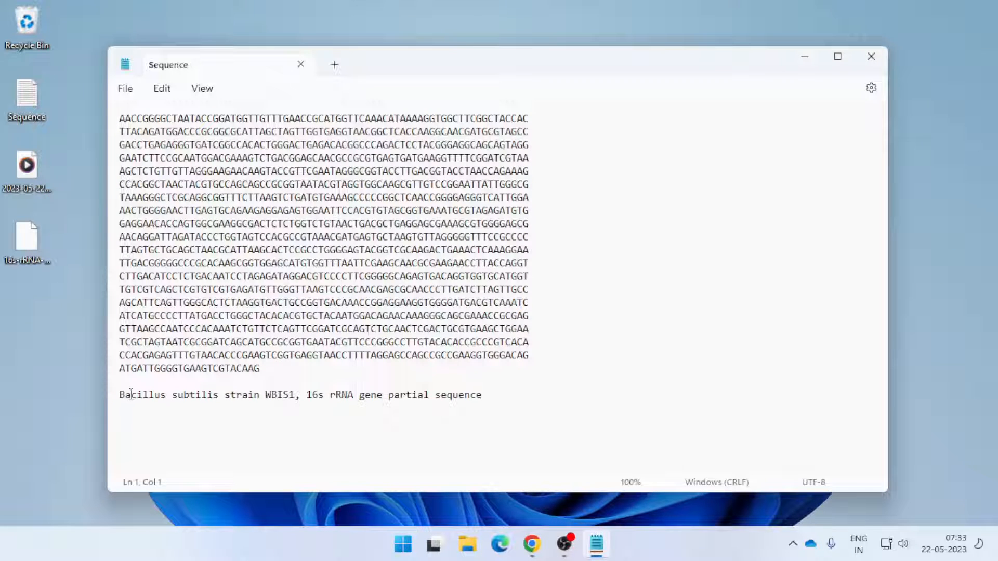
{"action": "left_click_drag", "start_coordinate": [121, 396], "coordinate": [221, 405]}
{"action": "key", "text": "ctrl+c"}
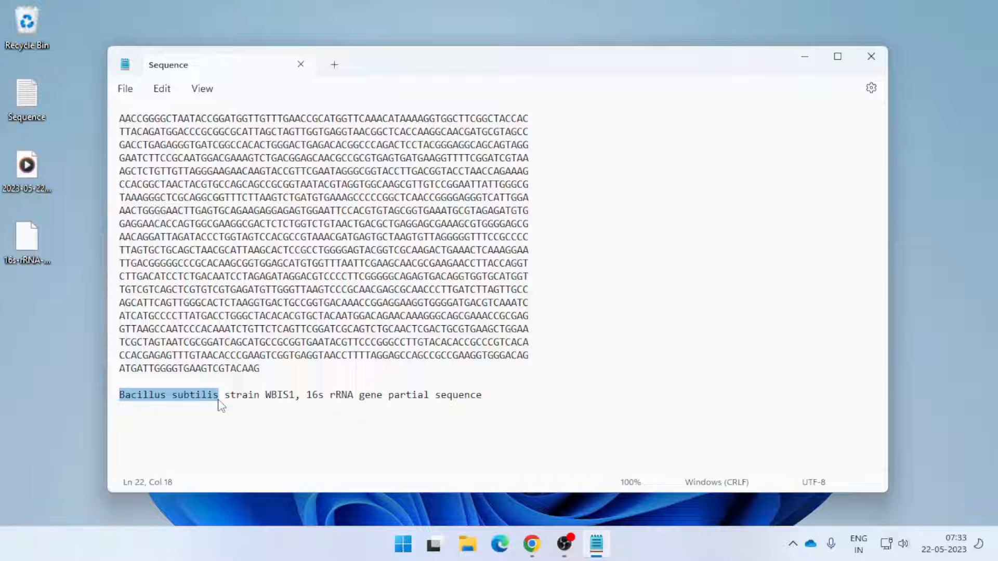
{"action": "key", "text": "alt+Tab"}
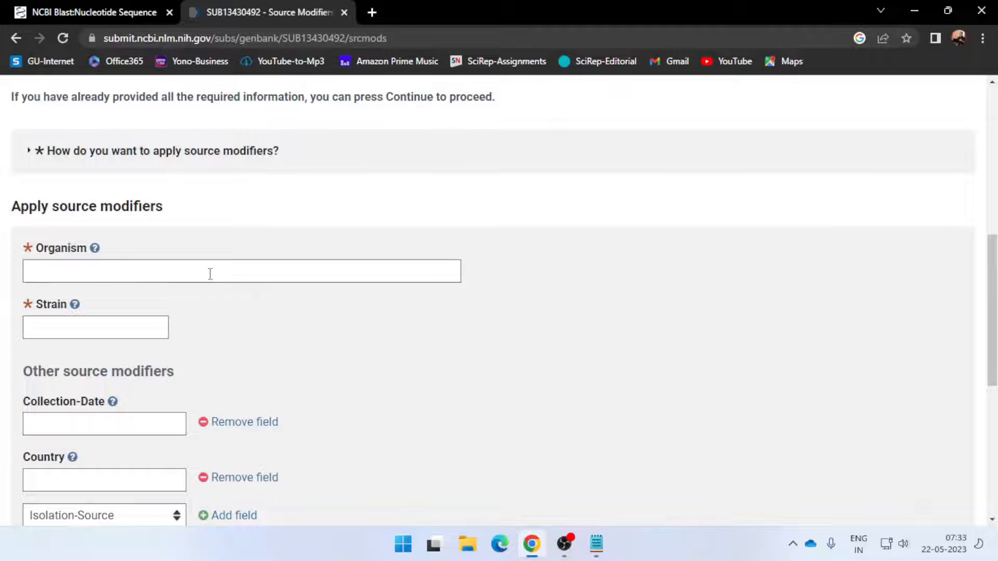
{"action": "left_click", "coordinate": [210, 274]}
{"action": "key", "text": "ctrl+v"}
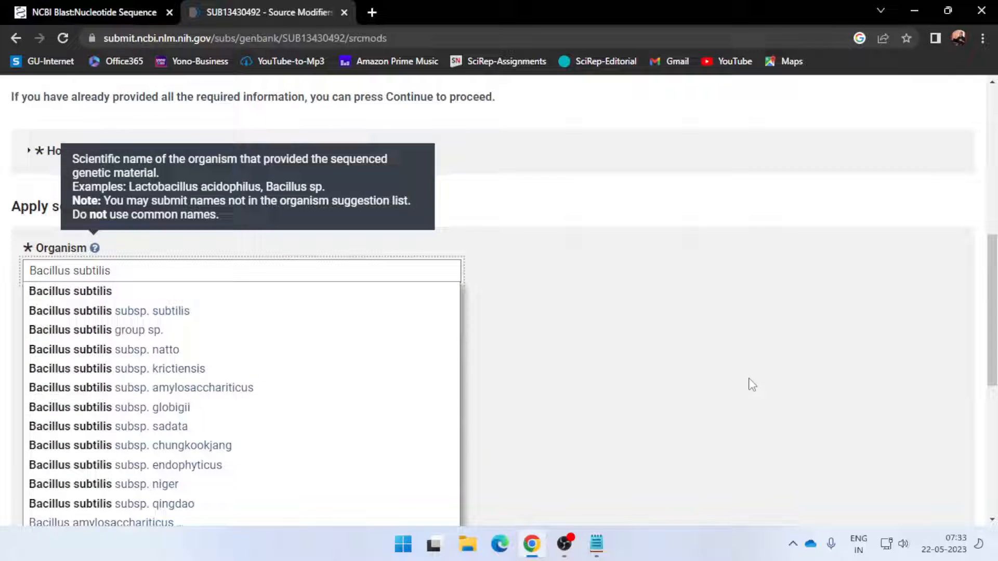
{"action": "left_click", "coordinate": [712, 379]}
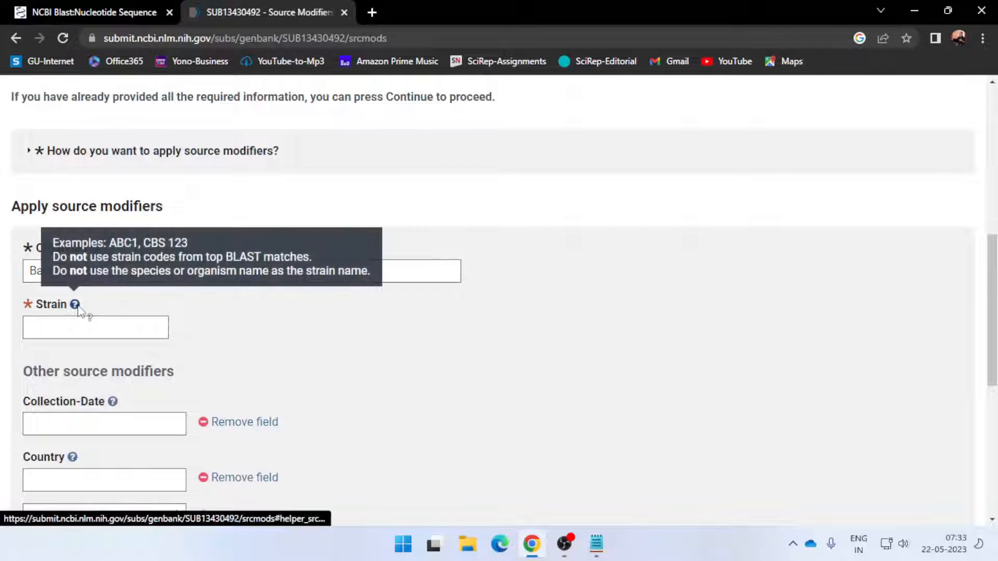
Copy the strain code WBIS1 from the Sequence text file and paste it as the Strain source modifier
{"action": "key", "text": "alt+Tab"}
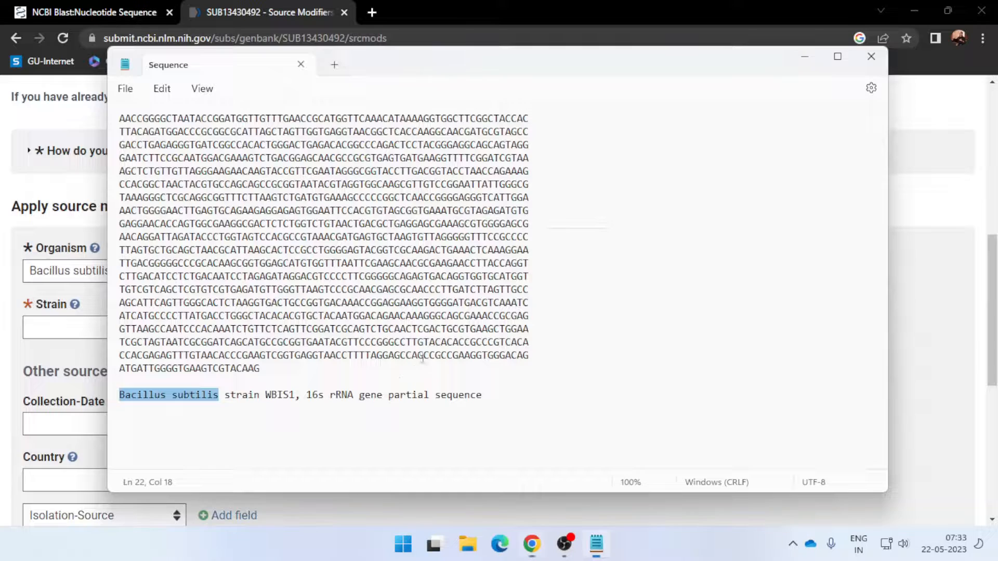
{"action": "left_click_drag", "start_coordinate": [266, 396], "coordinate": [302, 396]}
{"action": "key", "text": "ctrl+c"}
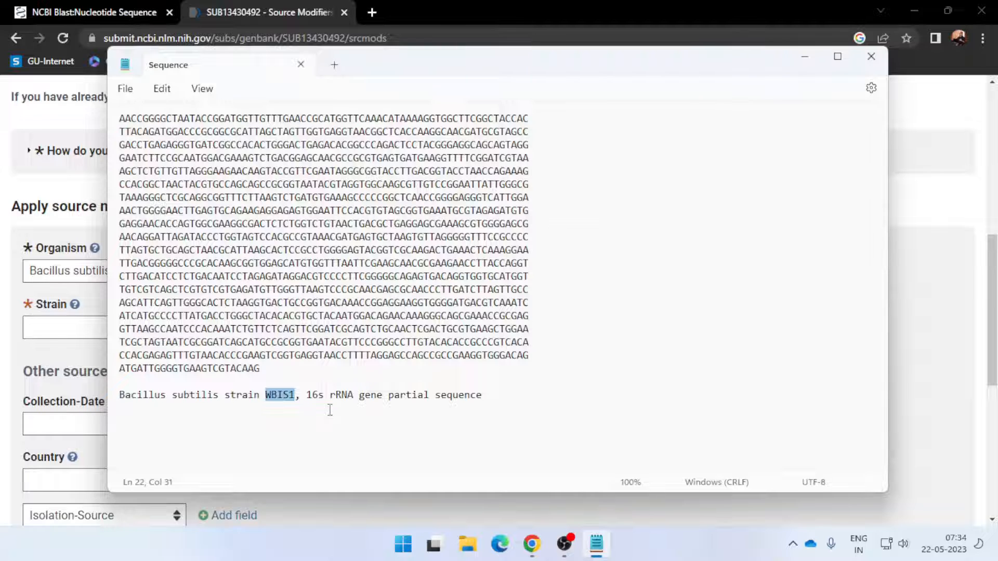
{"action": "key", "text": "alt+Tab"}
{"action": "left_click", "coordinate": [89, 329]}
{"action": "key", "text": "ctrl+v"}
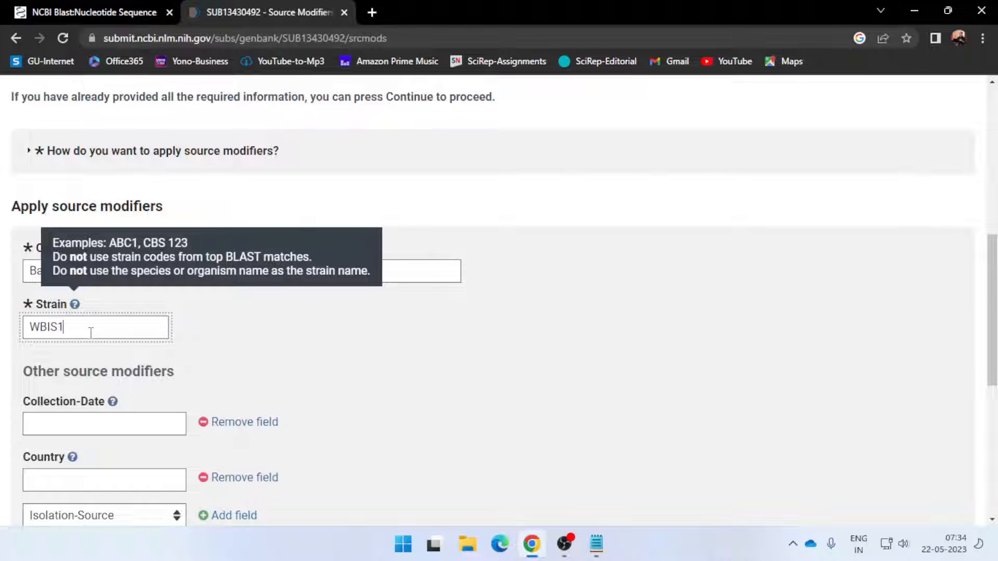
{"action": "left_click_drag", "start_coordinate": [71, 328], "coordinate": [32, 328]}
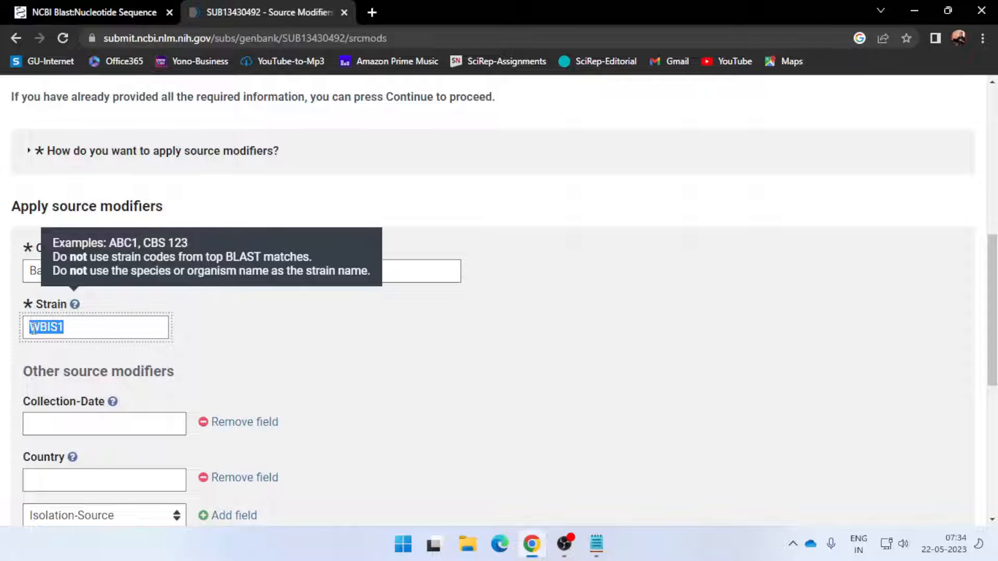
Remove the Collection-Date field from the other source modifiers and set the Country to India
{"action": "scroll", "coordinate": [132, 403], "scroll_direction": "down", "scroll_amount": 3}
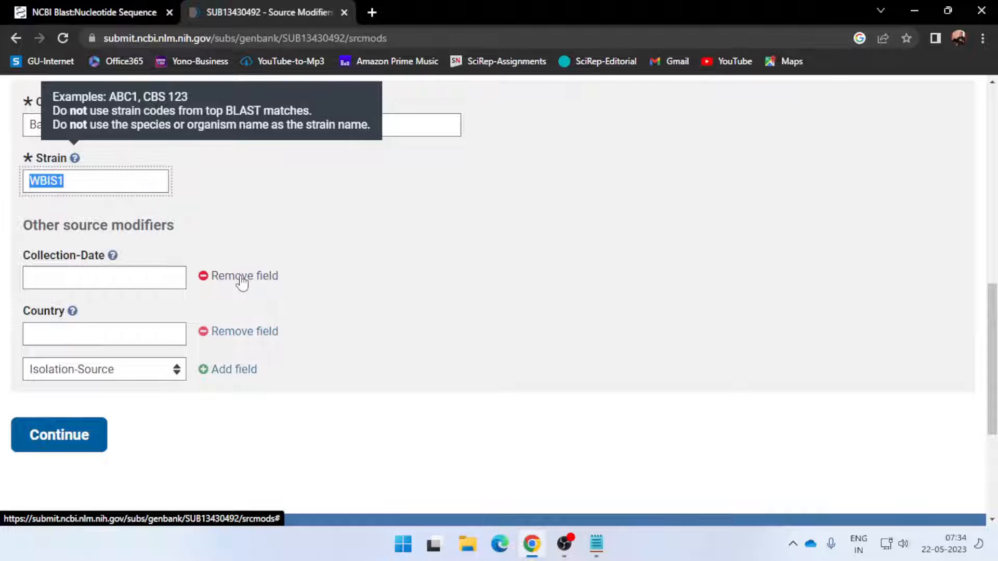
{"action": "left_click", "coordinate": [202, 280]}
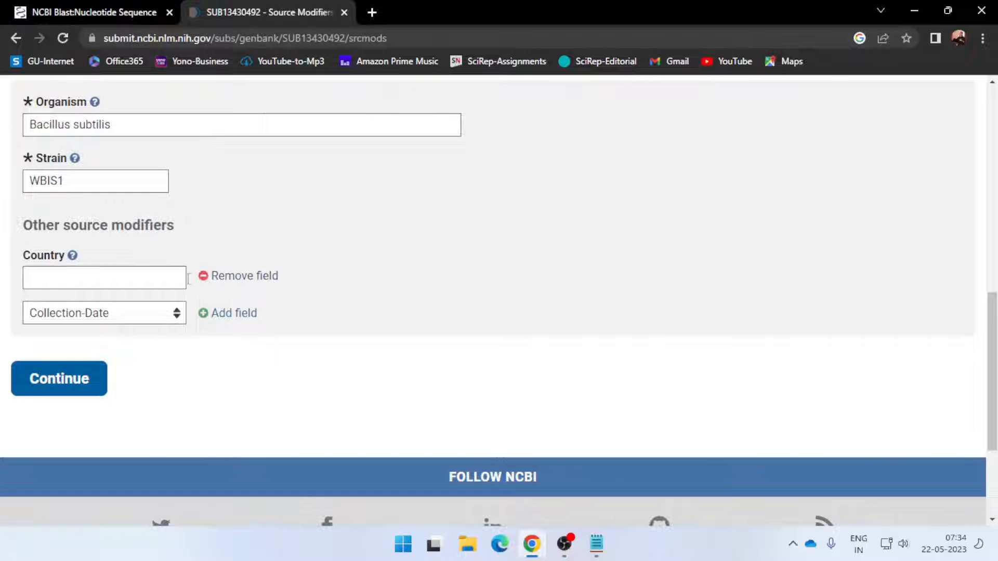
{"action": "left_click", "coordinate": [112, 276]}
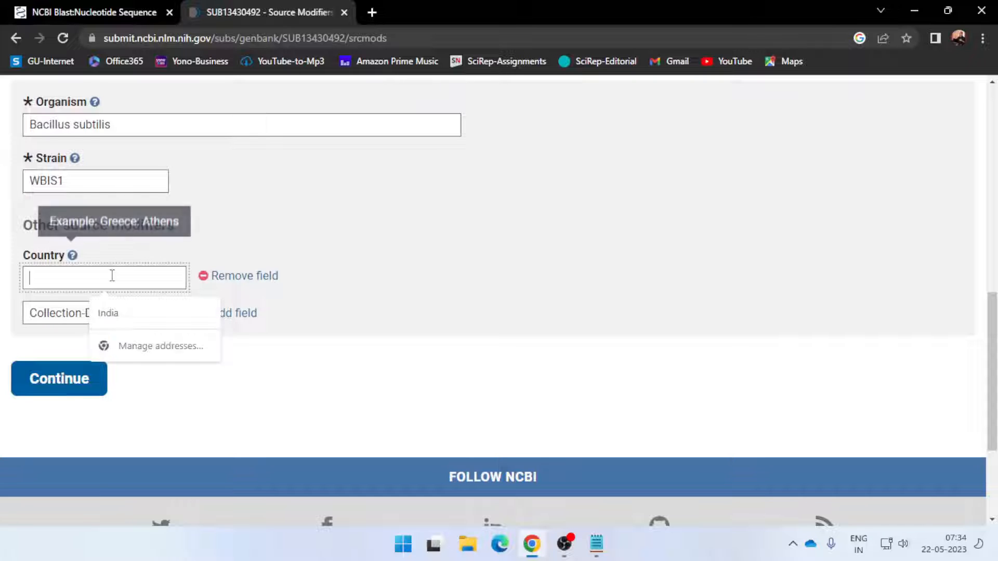
{"action": "left_click", "coordinate": [121, 322]}
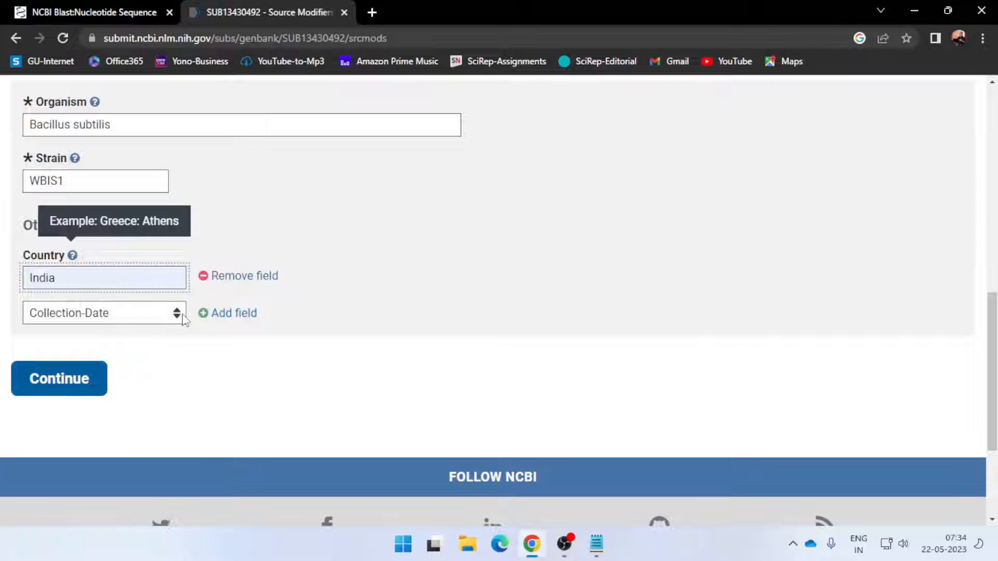
{"action": "left_click", "coordinate": [177, 315]}
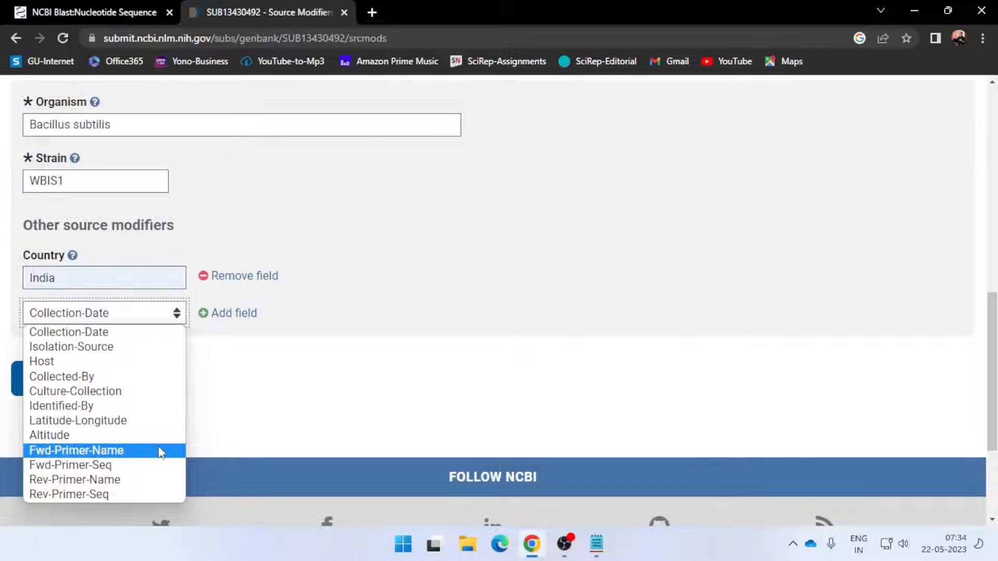
{"action": "left_click", "coordinate": [153, 327]}
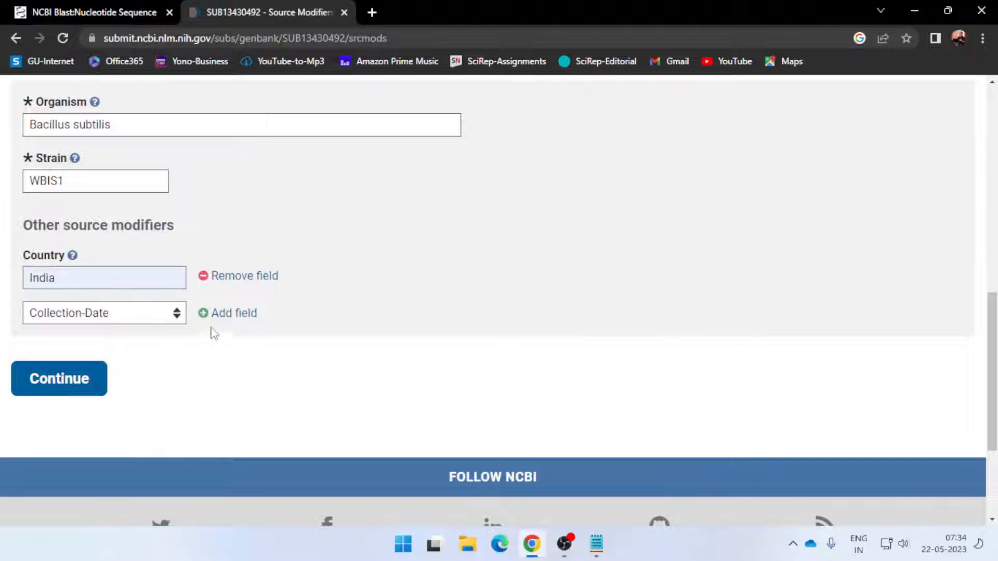
{"action": "left_click", "coordinate": [205, 315]}
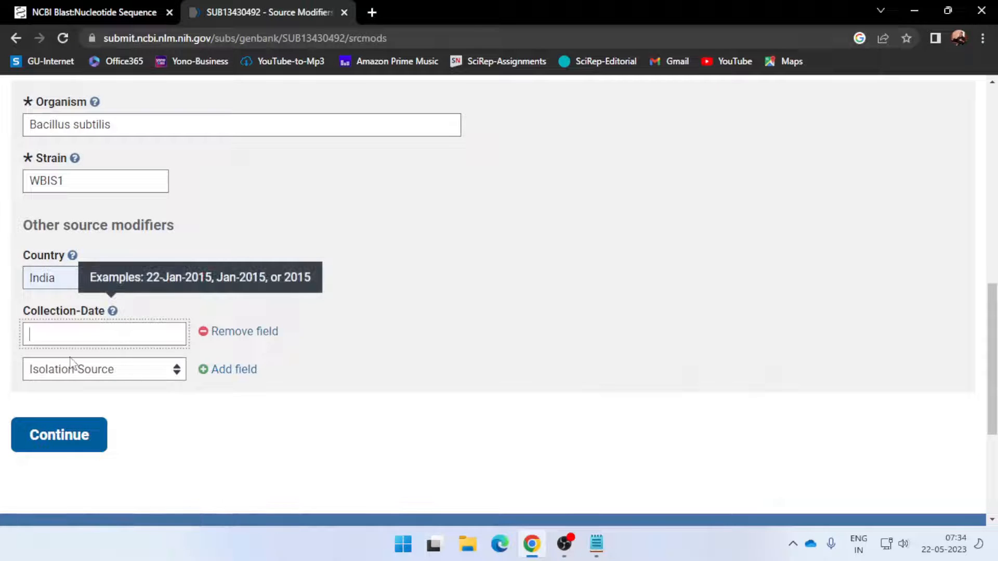
{"action": "left_click", "coordinate": [204, 336]}
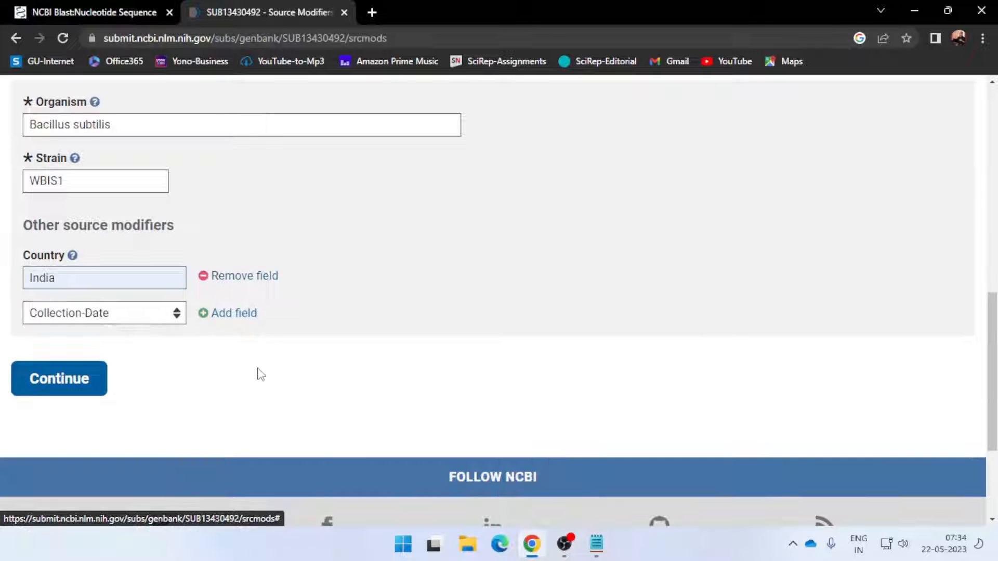
{"action": "left_click", "coordinate": [204, 314]}
{"action": "left_click", "coordinate": [150, 380]}
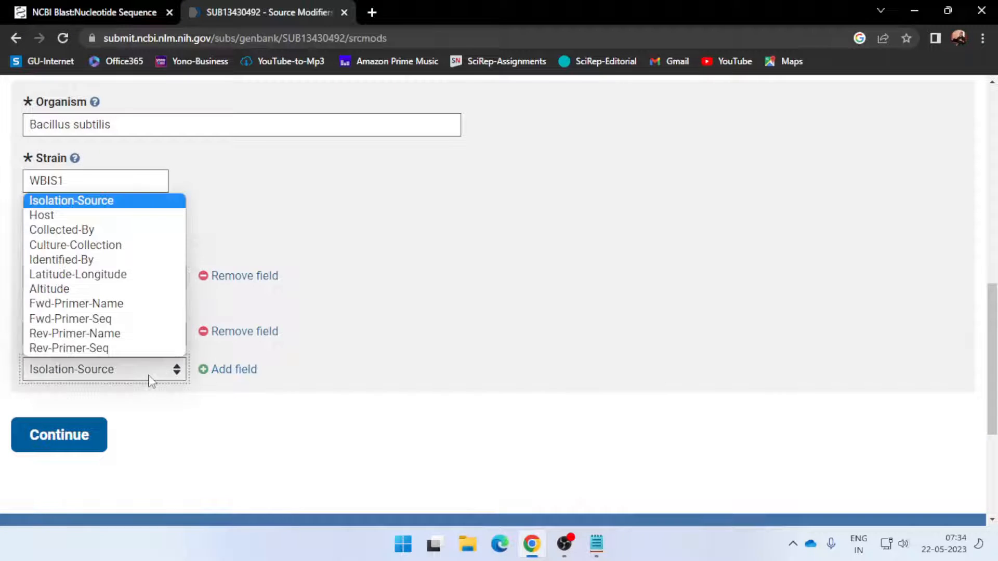
{"action": "left_click", "coordinate": [150, 380]}
{"action": "left_click", "coordinate": [213, 336]}
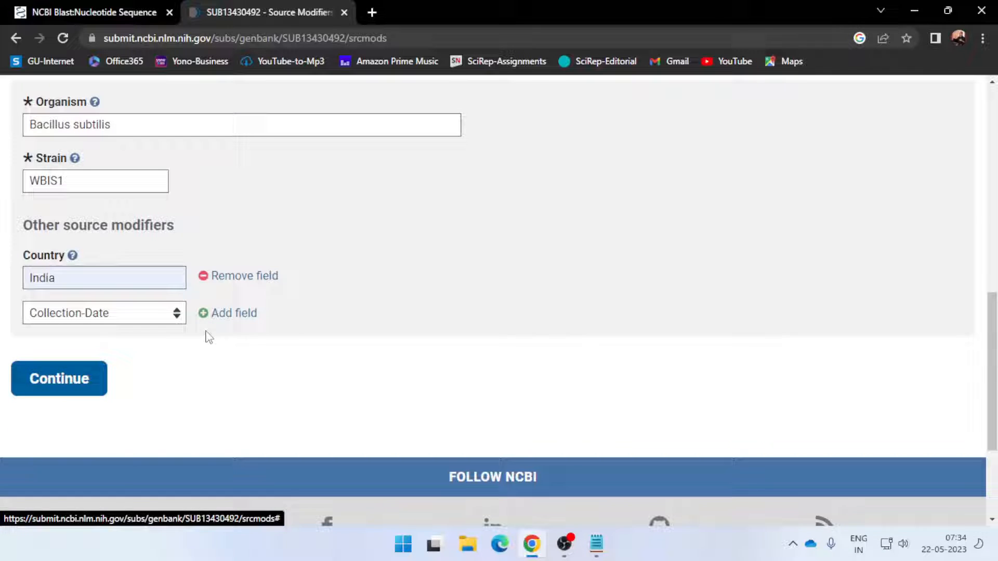
Proceed to the References page and enter the first sequence author's given and family names
{"action": "left_click", "coordinate": [83, 391]}
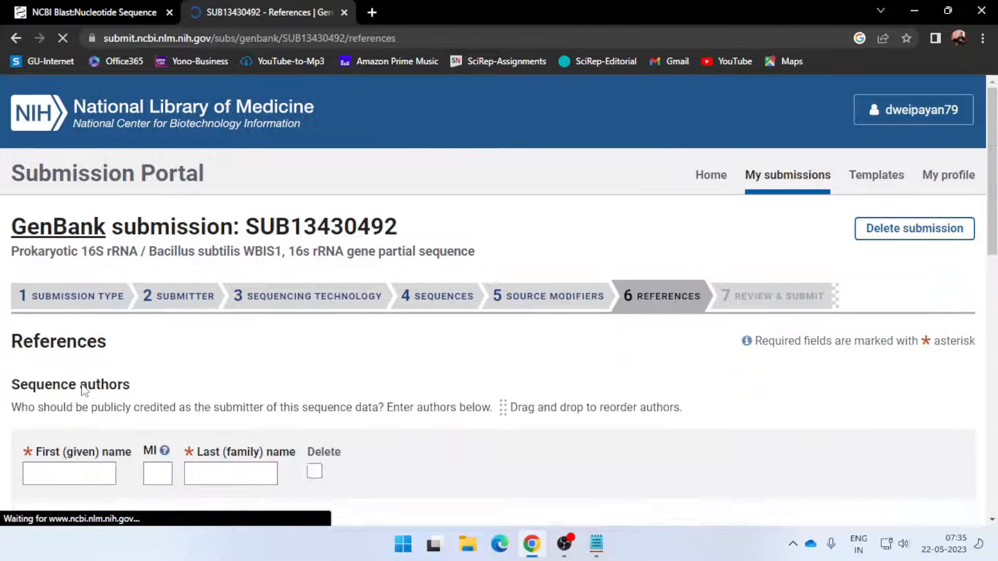
{"action": "scroll", "coordinate": [85, 390], "scroll_direction": "down", "scroll_amount": 3}
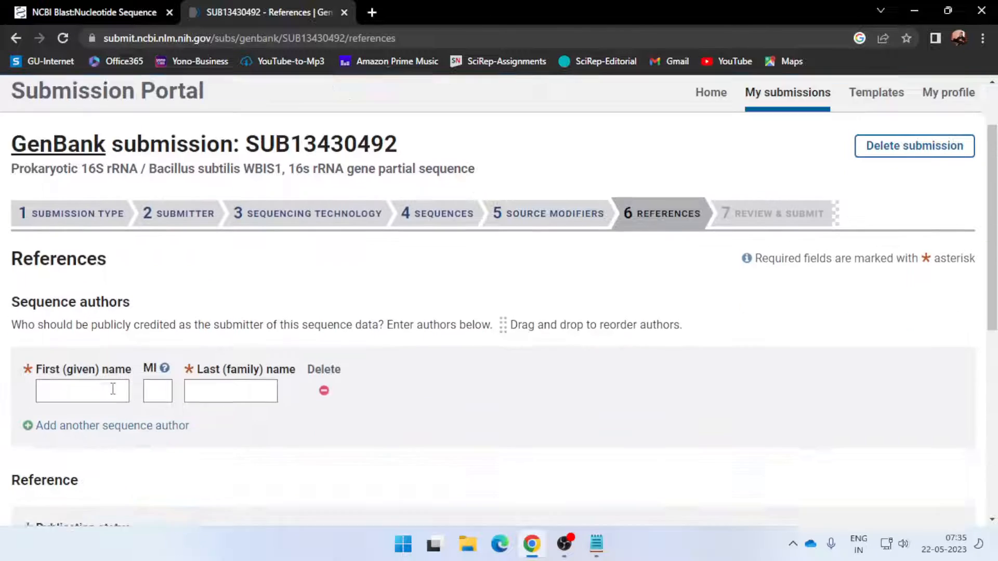
{"action": "scroll", "coordinate": [509, 339], "scroll_direction": "down", "scroll_amount": 2}
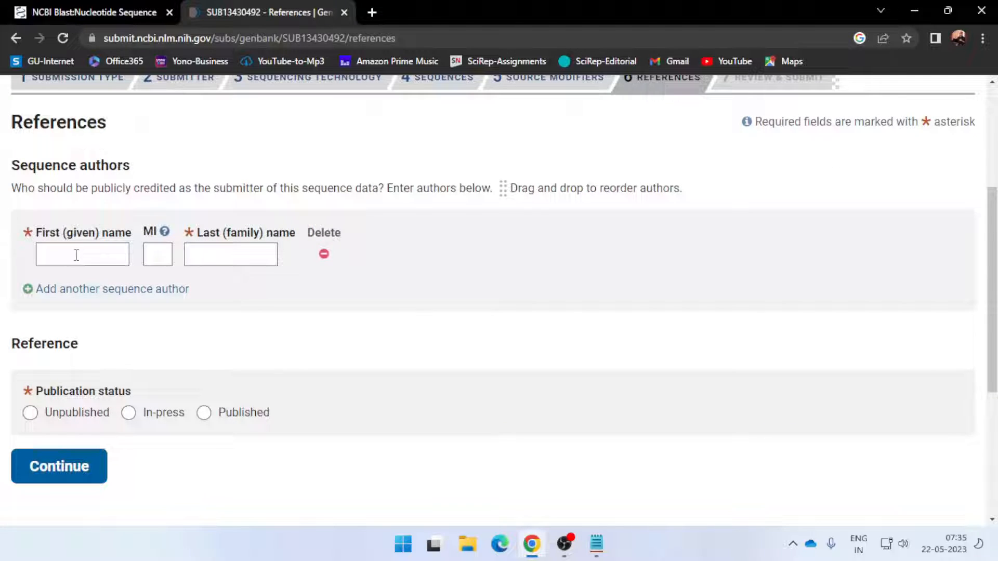
{"action": "left_click", "coordinate": [77, 255]}
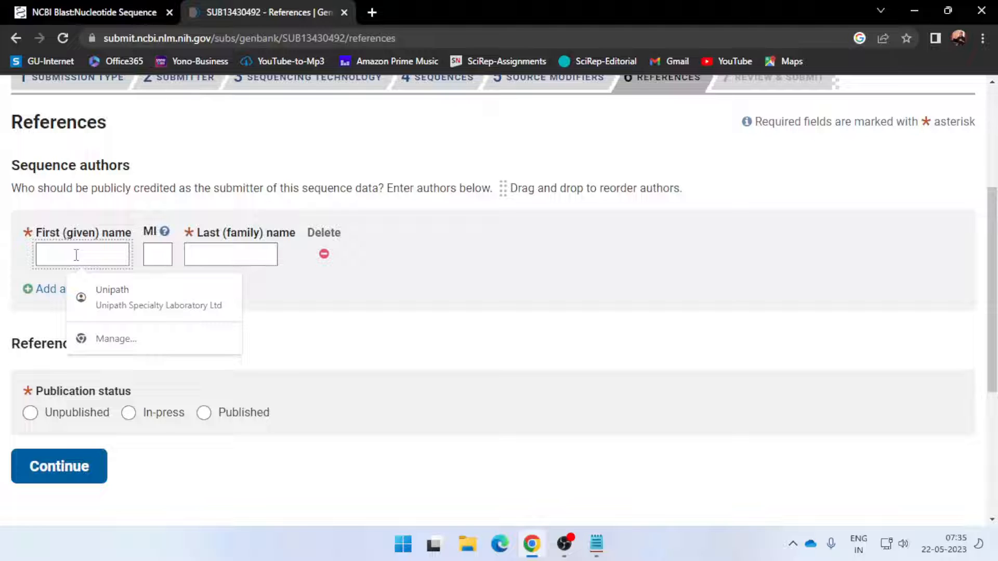
{"action": "left_click", "coordinate": [627, 343]}
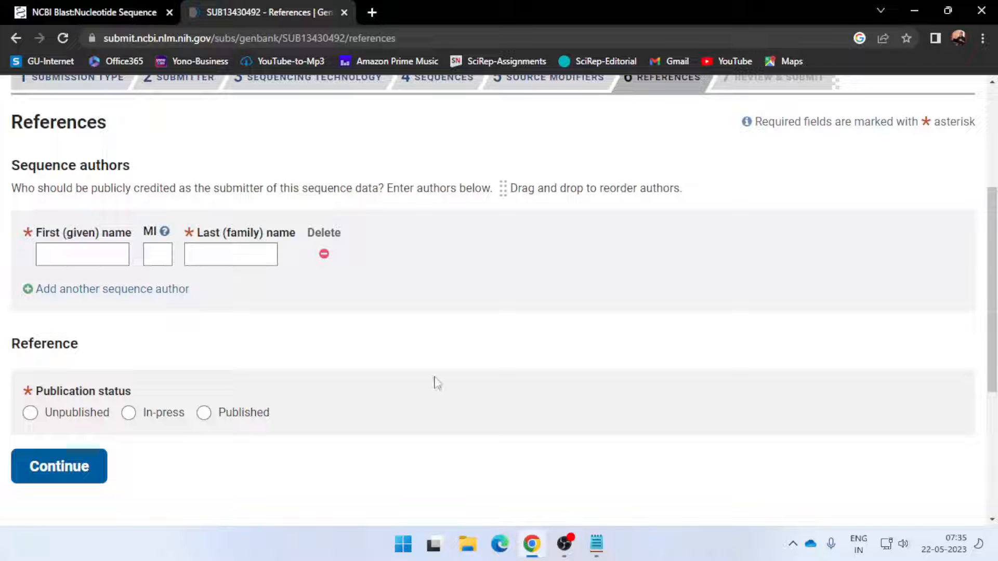
{"action": "left_click", "coordinate": [103, 260]}
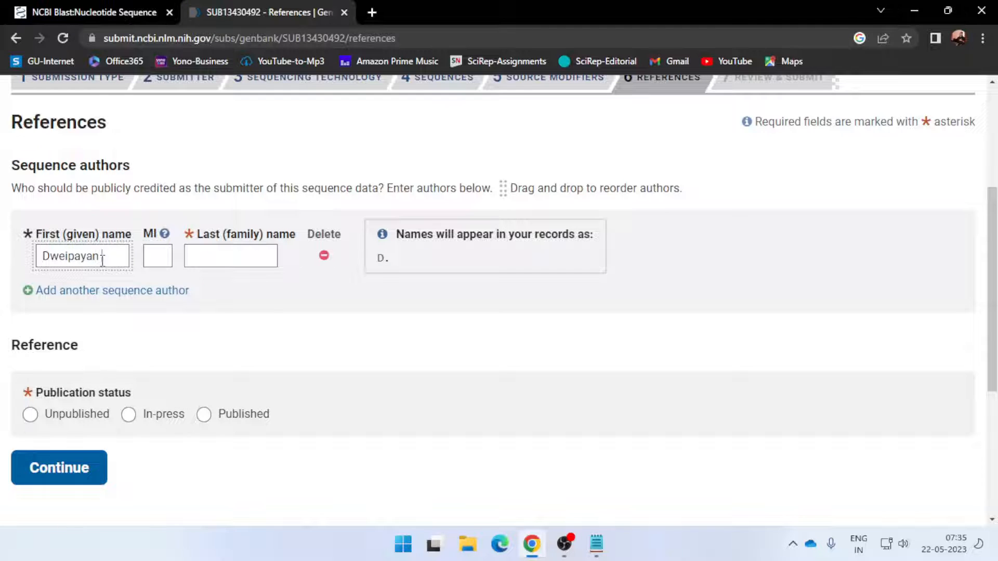
{"action": "key", "text": "Tab"}
{"action": "key", "text": "Tab"}
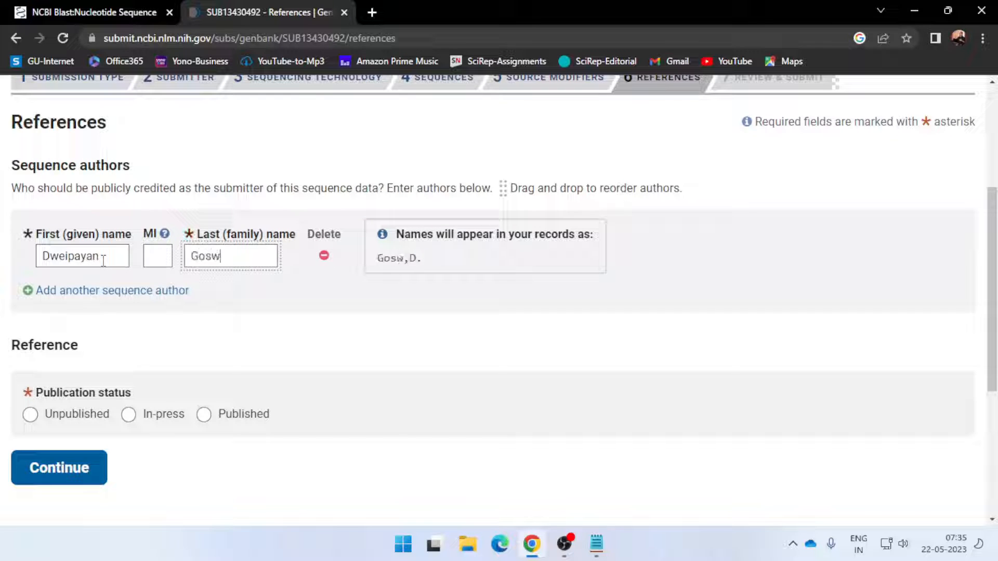
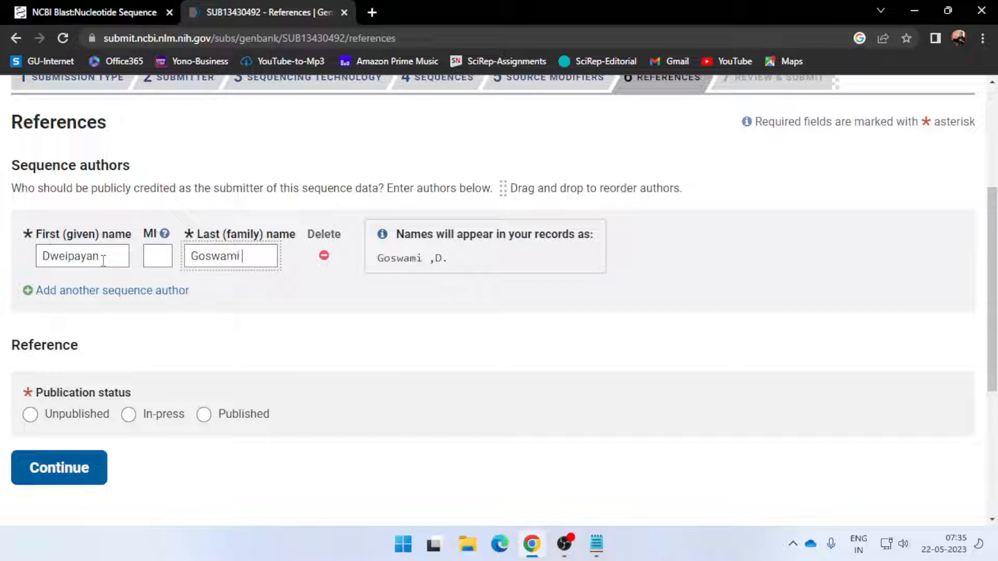
Add a second sequence author and fill in that author's given and family names
{"action": "left_click", "coordinate": [59, 299]}
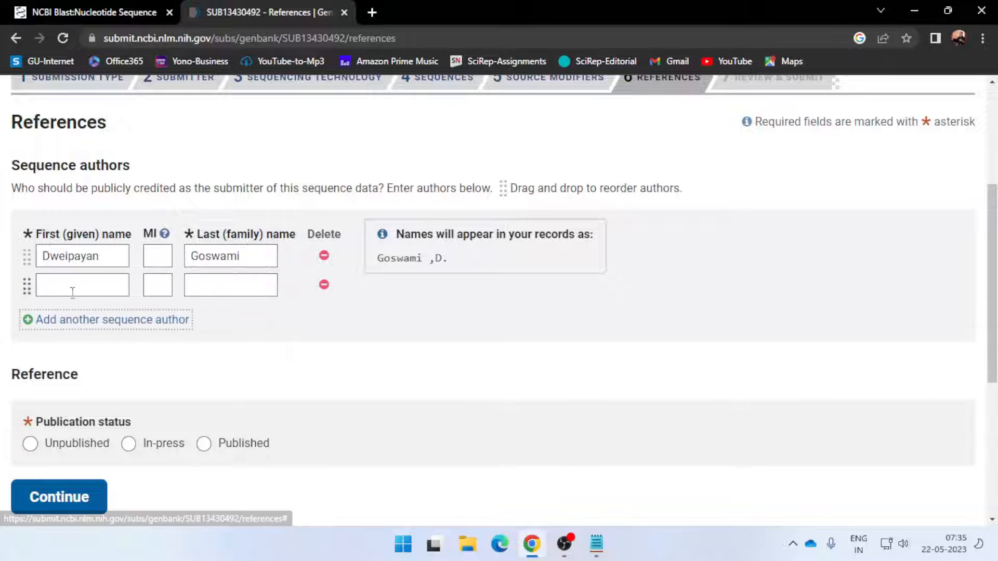
{"action": "left_click", "coordinate": [73, 289]}
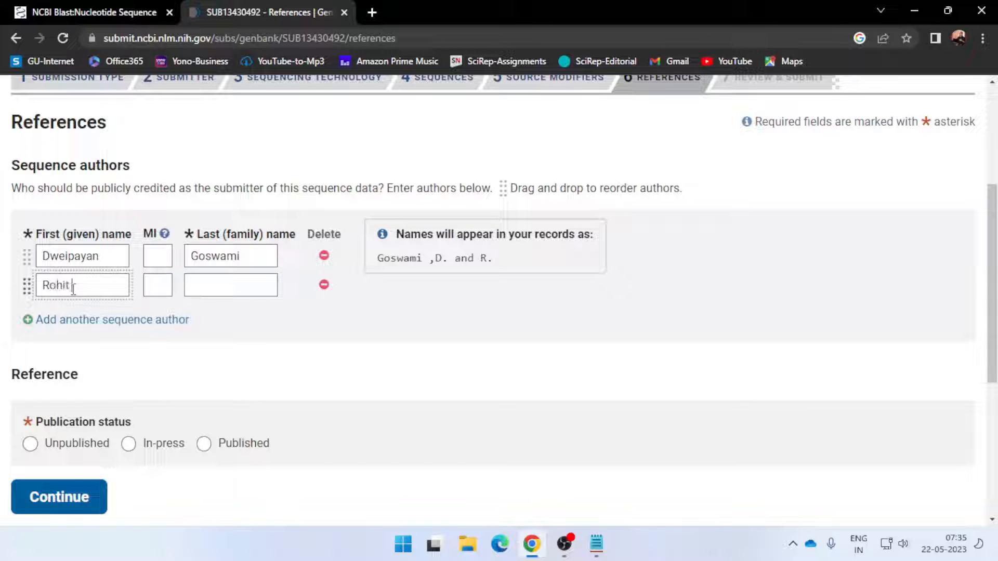
{"action": "key", "text": "Tab"}
{"action": "key", "text": "Tab"}
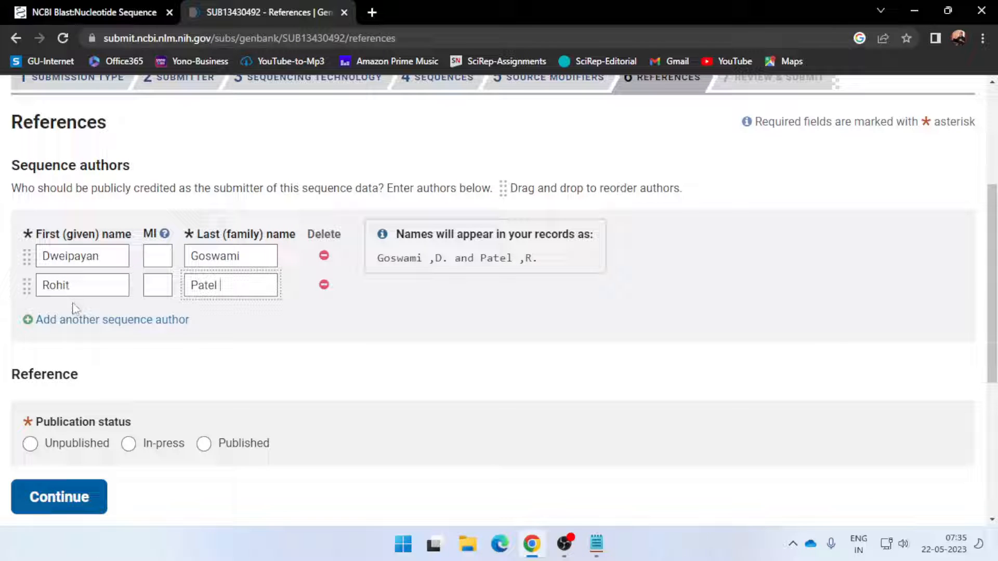
Add a third sequence author and fill in that author's given and family names
{"action": "left_click", "coordinate": [88, 326]}
{"action": "left_click", "coordinate": [94, 318]}
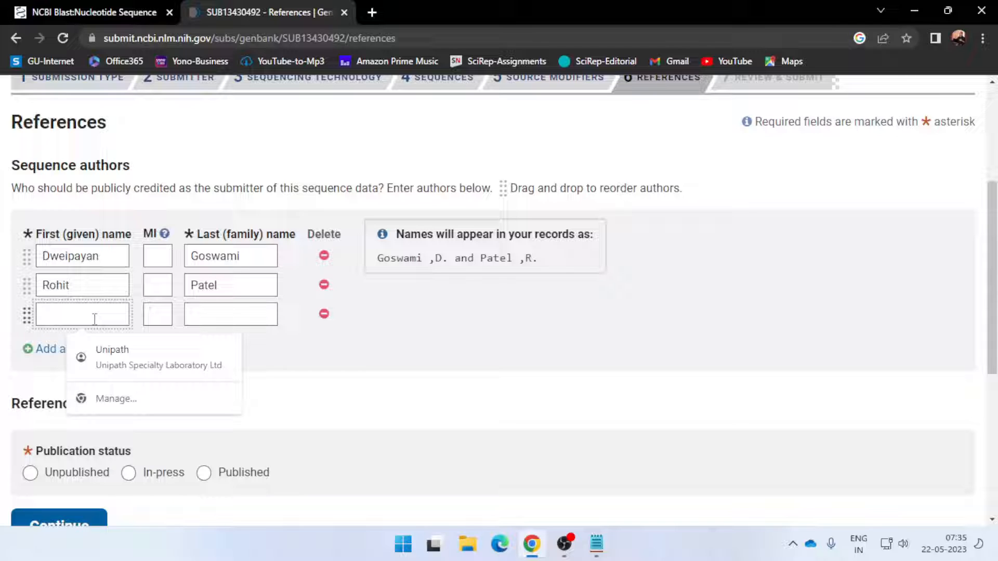
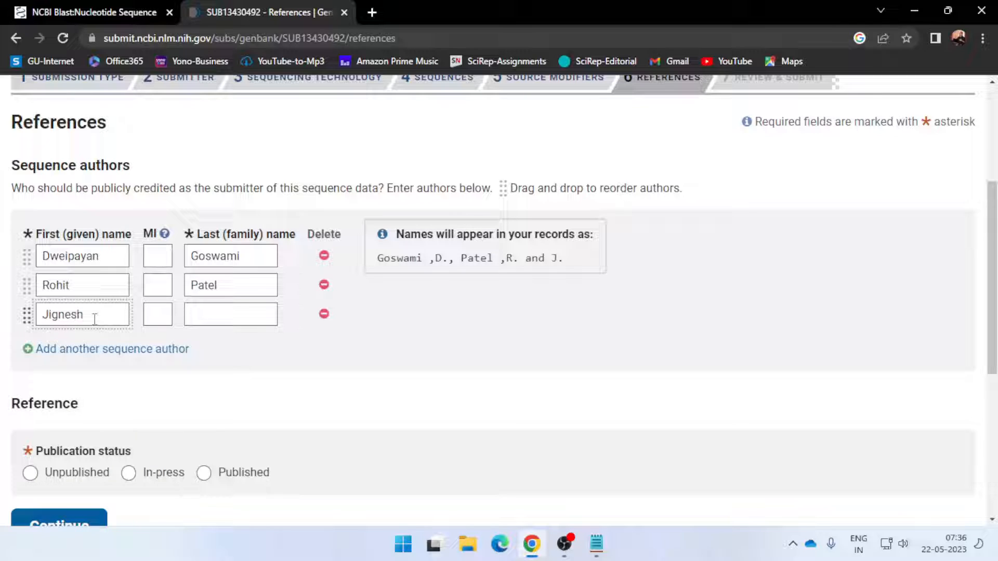
{"action": "key", "text": "Tab"}
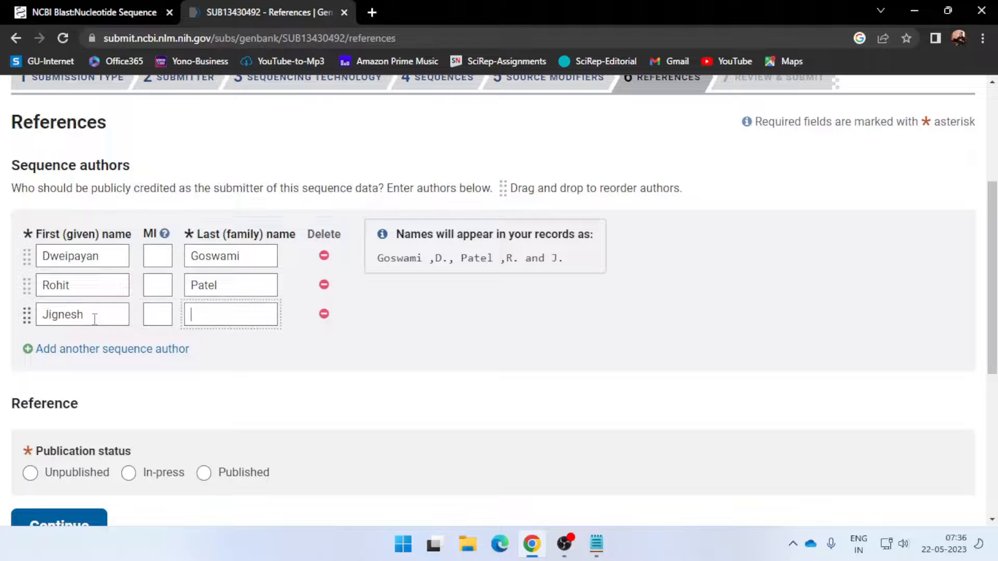
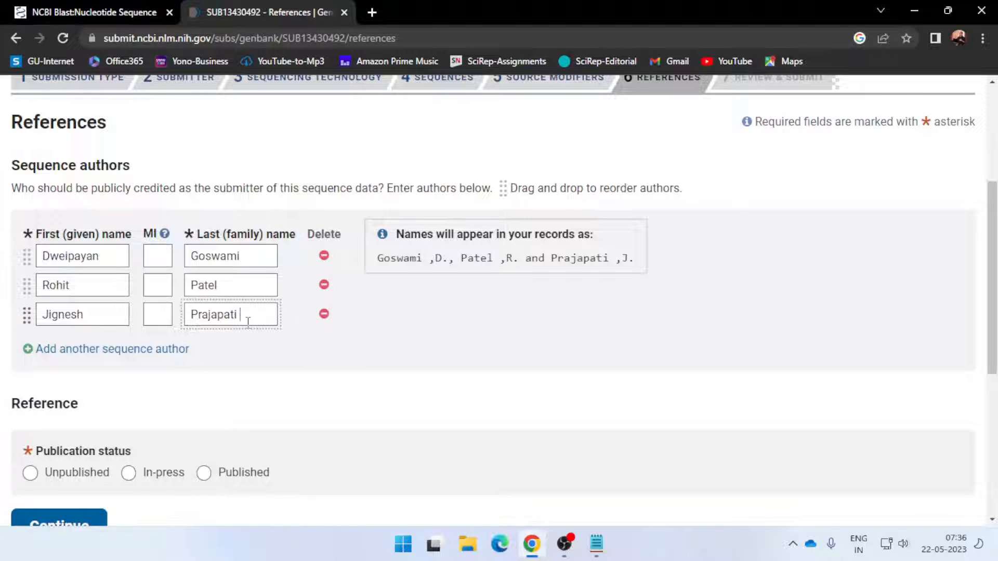
Compare the reference fields for the In-press and Published options, and set the publication status to Unpublished
{"action": "scroll", "coordinate": [294, 346], "scroll_direction": "down", "scroll_amount": 1}
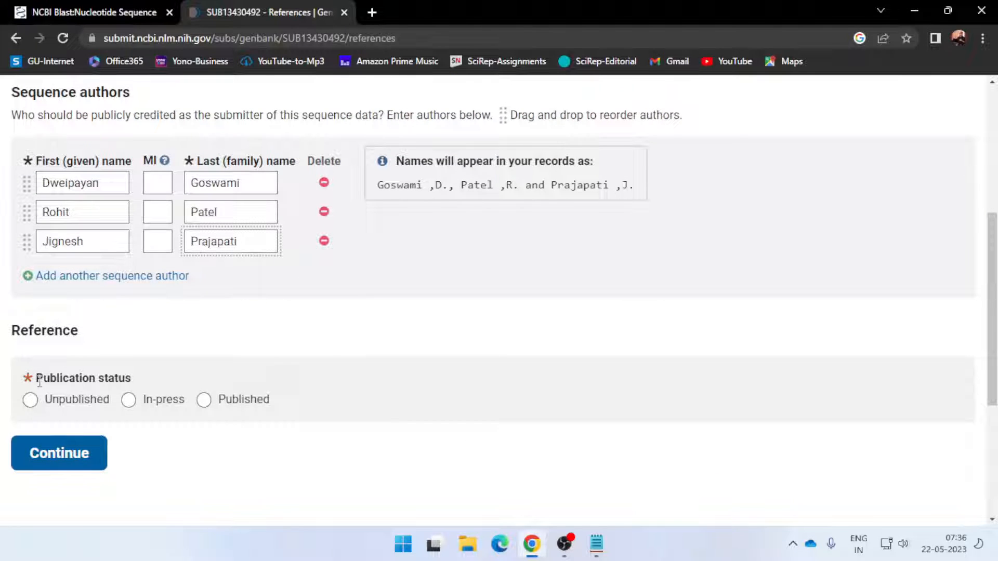
{"action": "left_click_drag", "start_coordinate": [39, 381], "coordinate": [133, 387]}
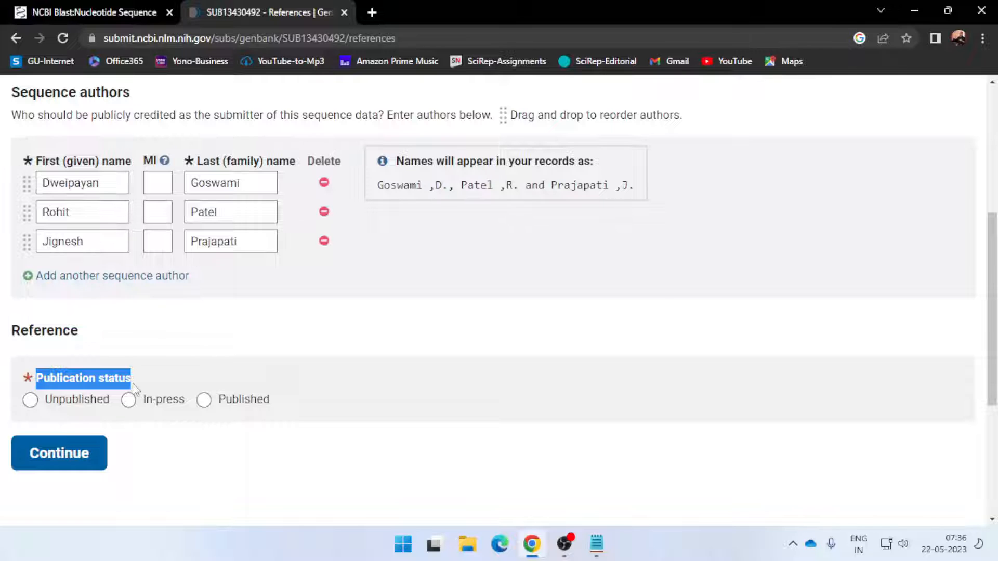
{"action": "left_click", "coordinate": [33, 405]}
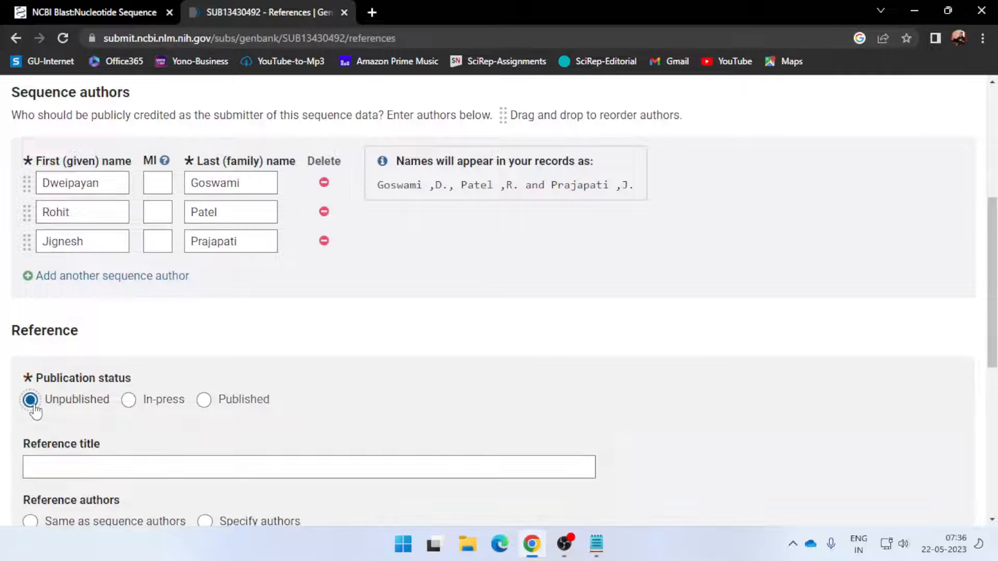
{"action": "left_click", "coordinate": [128, 400]}
{"action": "scroll", "coordinate": [312, 395], "scroll_direction": "down", "scroll_amount": 1}
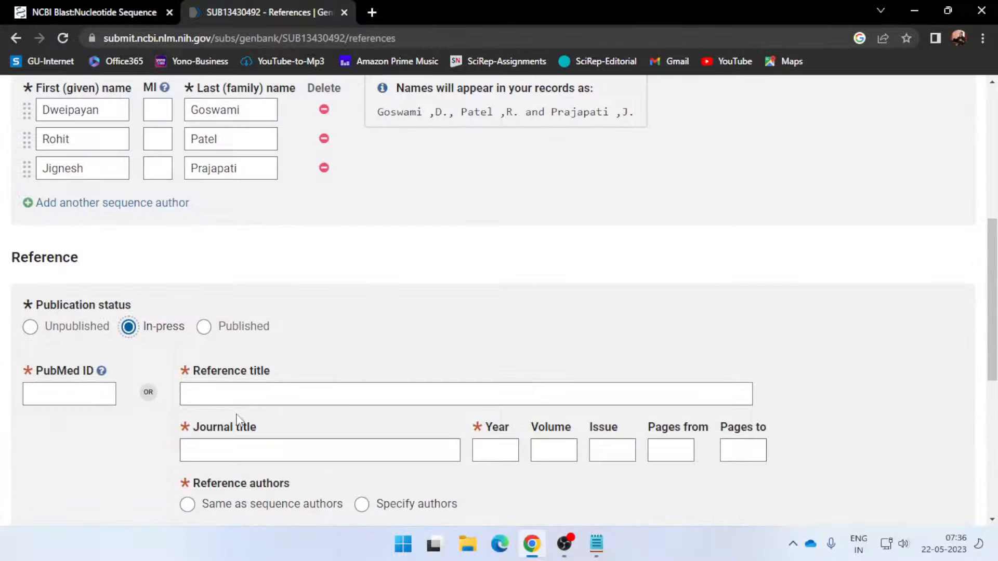
{"action": "scroll", "coordinate": [239, 421], "scroll_direction": "down", "scroll_amount": 3}
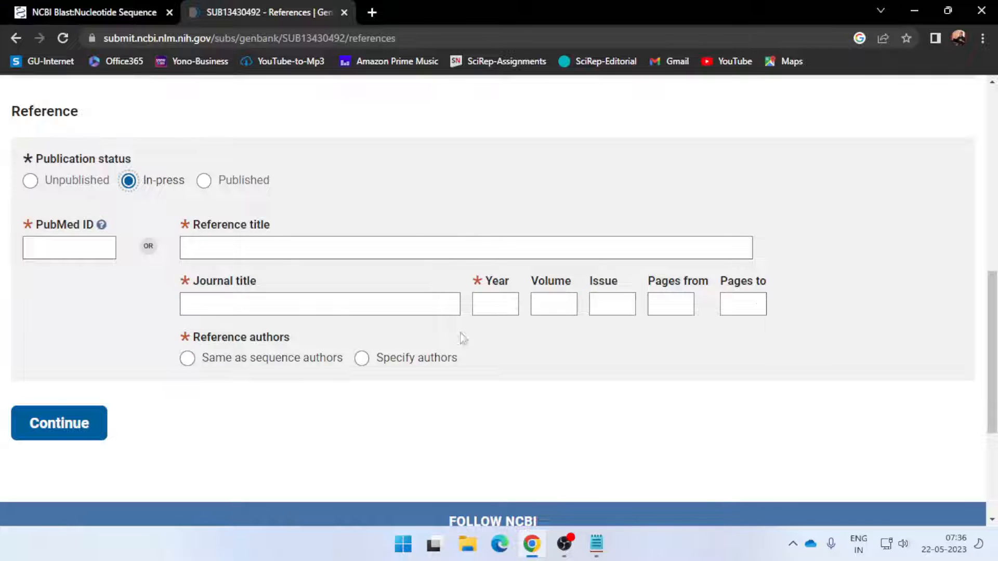
{"action": "left_click", "coordinate": [204, 184]}
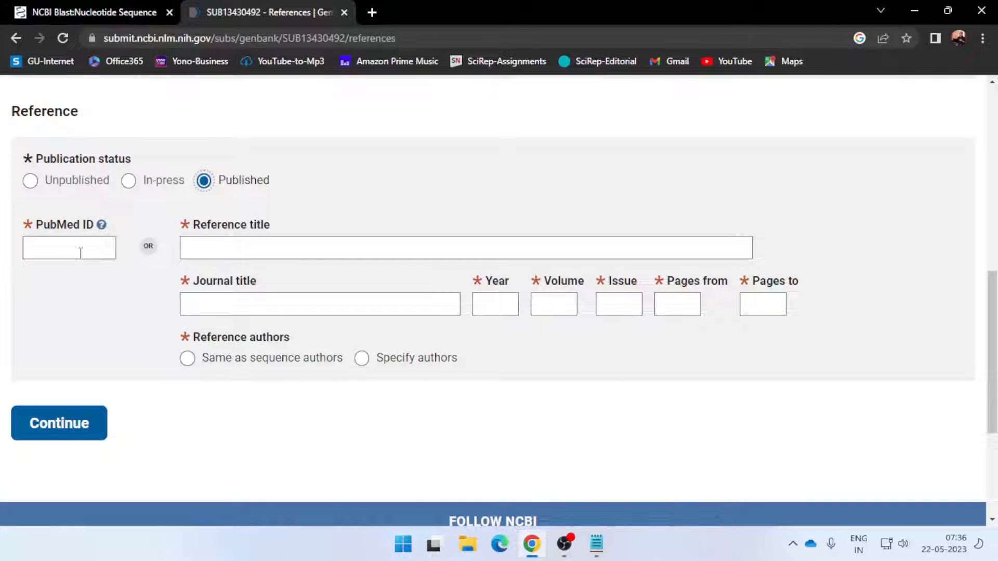
{"action": "left_click", "coordinate": [30, 181]}
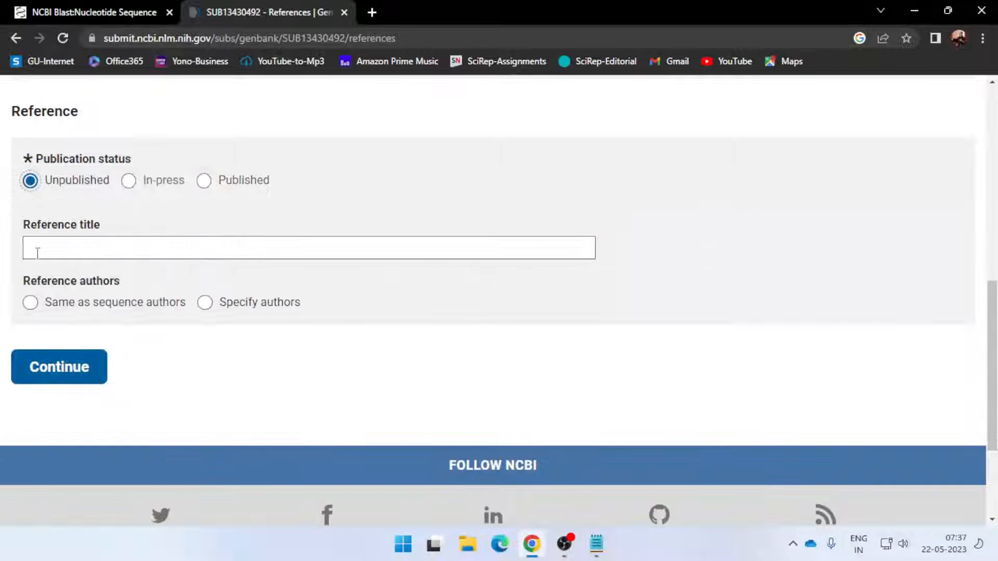
Enter "Bacterial Isolate from the saline soil of Kutch" as the reference title
{"action": "left_click", "coordinate": [102, 250]}
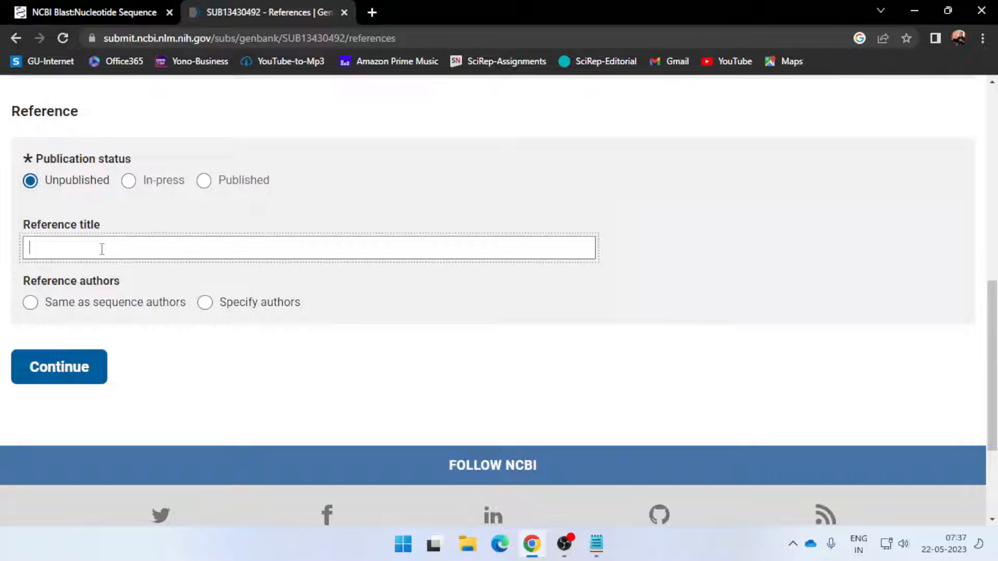
{"action": "type", "text": "Bact"}
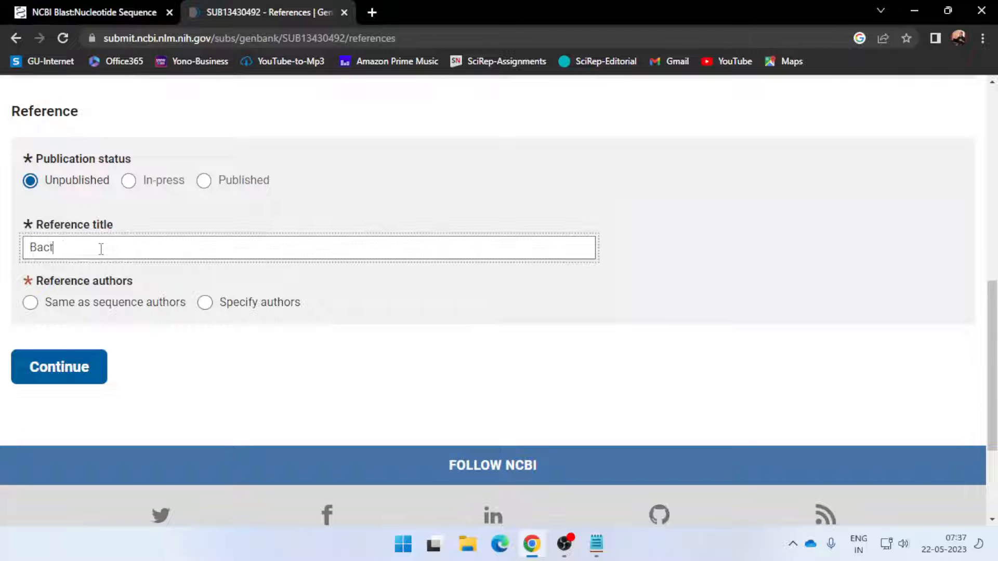
{"action": "type", "text": "erial Isolate from the"}
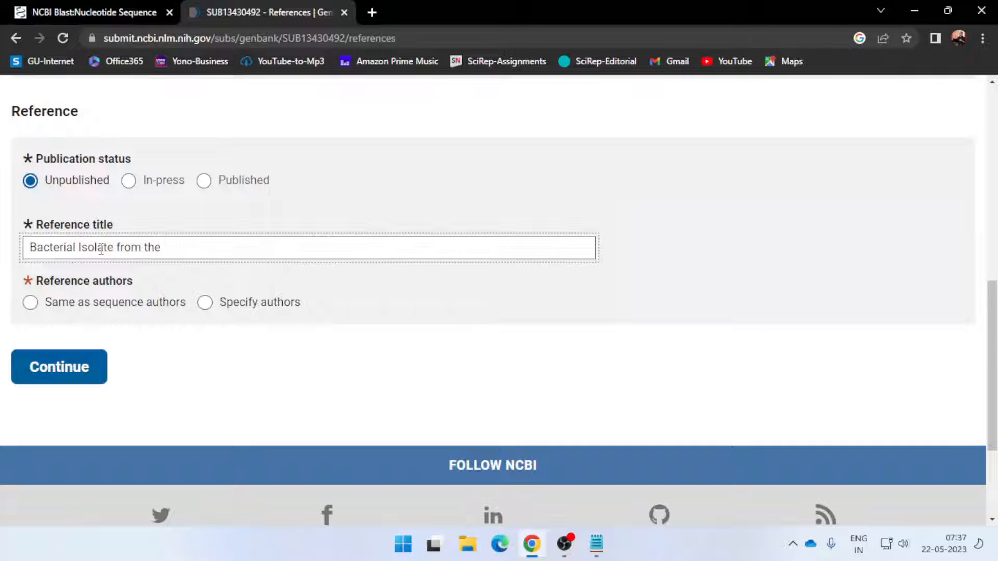
{"action": "type", "text": " saline soil of Ku"}
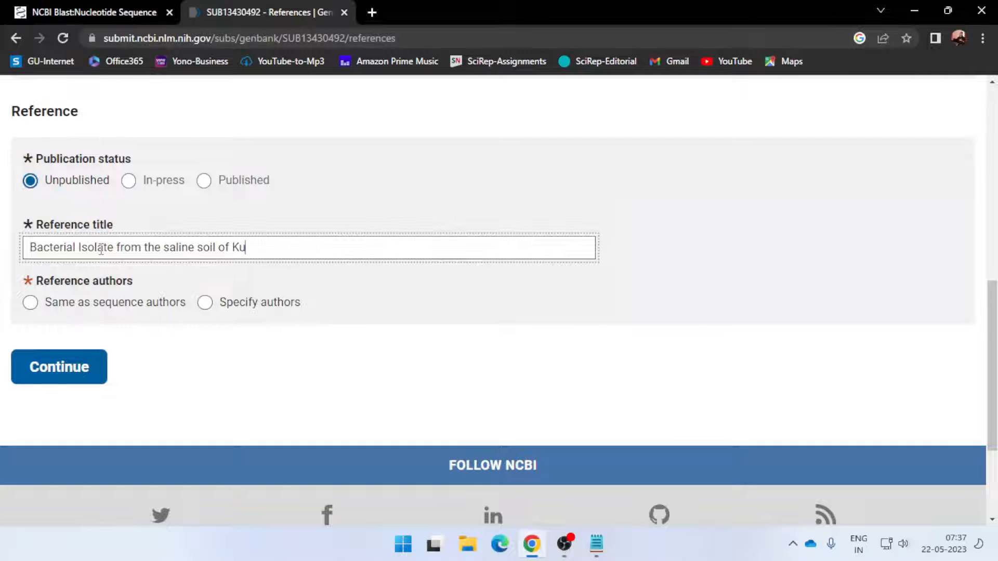
{"action": "type", "text": "h"}
Set the reference authors to be the same as the sequence authors, check the author list, and continue to Review & Submit
{"action": "left_click", "coordinate": [32, 304]}
{"action": "scroll", "coordinate": [117, 232], "scroll_direction": "up", "scroll_amount": 5}
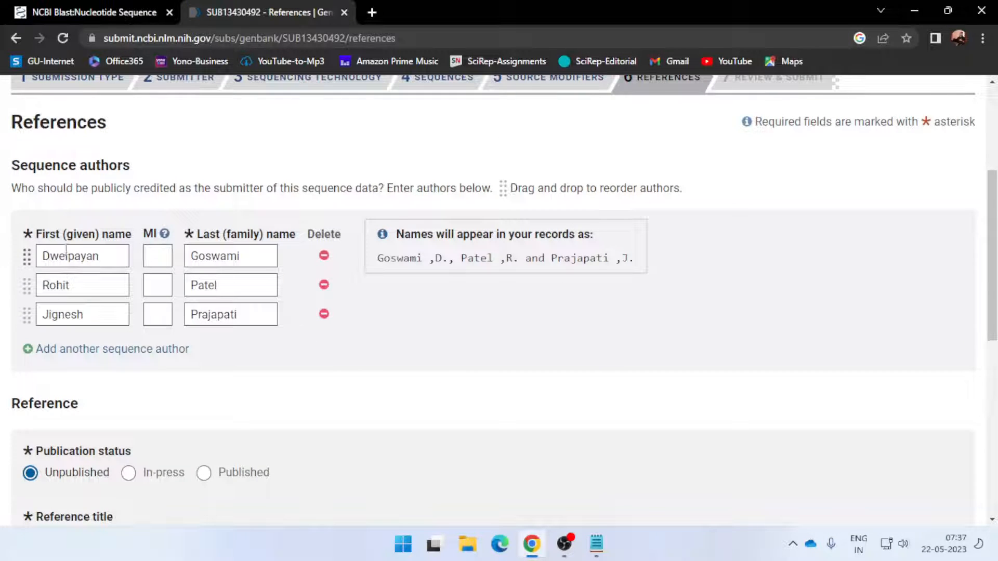
{"action": "scroll", "coordinate": [324, 318], "scroll_direction": "down", "scroll_amount": 4}
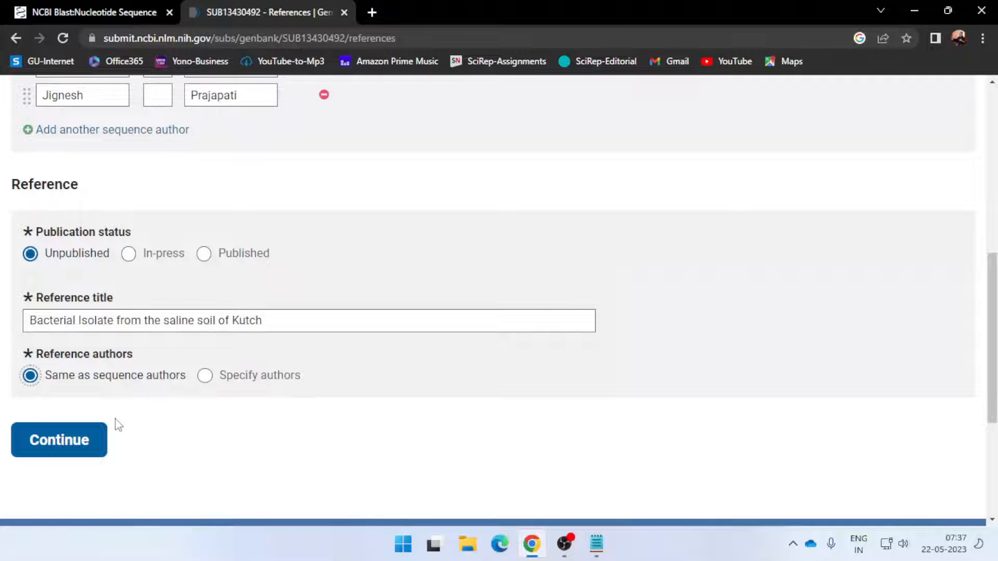
{"action": "left_click", "coordinate": [80, 442]}
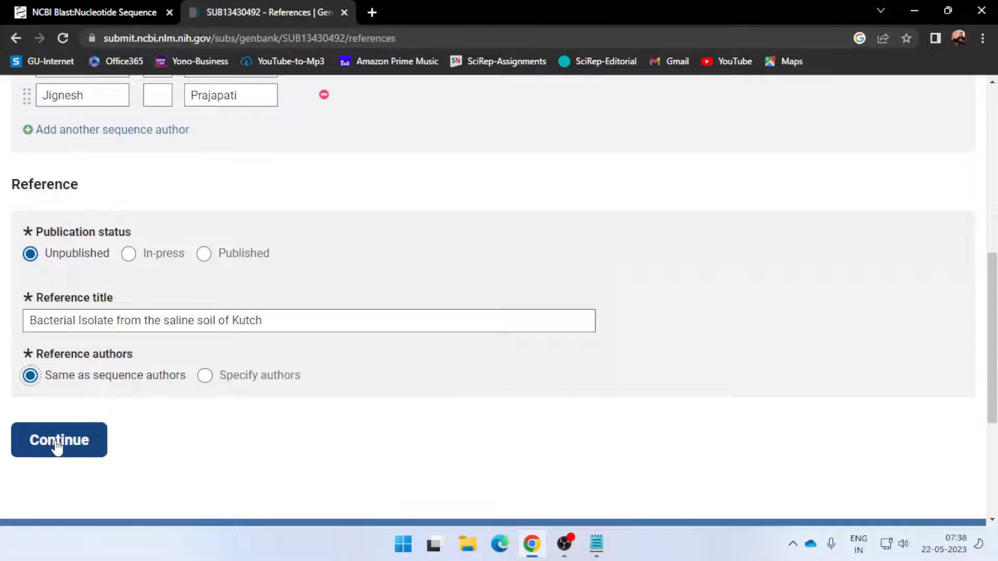
{"action": "left_click", "coordinate": [57, 445]}
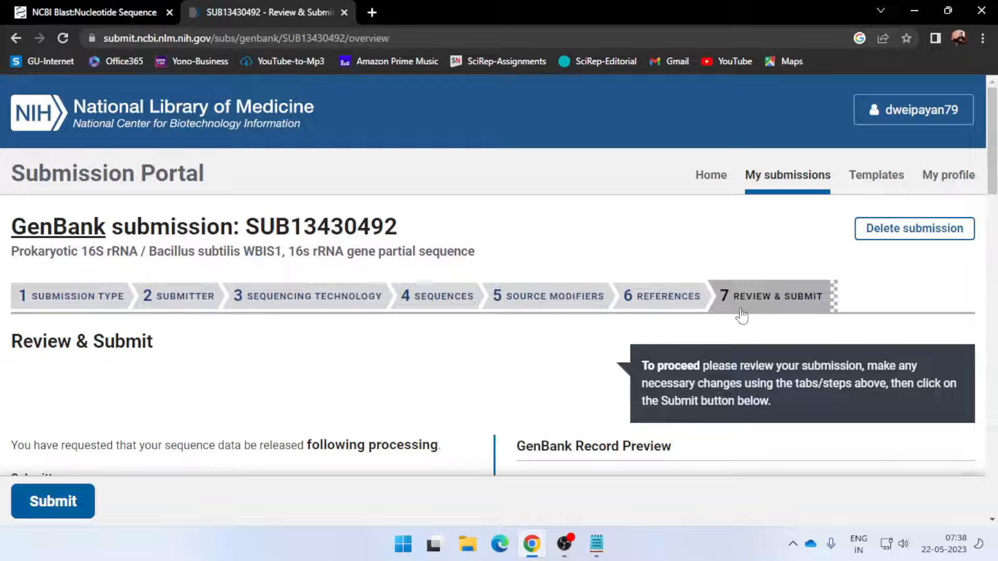
Review the submitter, author, reference and file details with the GenBank record preview, and submit the 16S rRNA submission
{"action": "scroll", "coordinate": [463, 376], "scroll_direction": "down", "scroll_amount": 2}
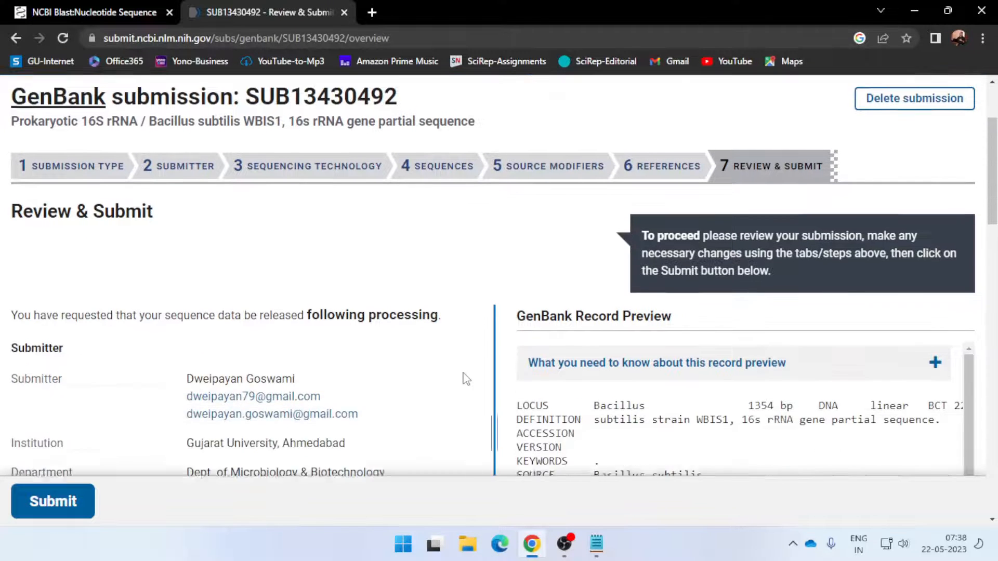
{"action": "scroll", "coordinate": [466, 378], "scroll_direction": "down", "scroll_amount": 3}
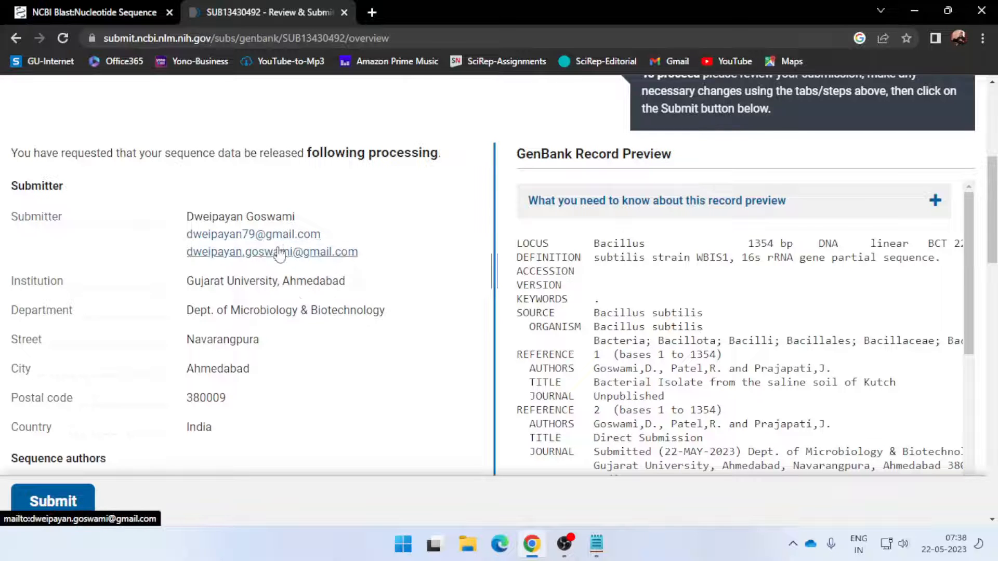
{"action": "scroll", "coordinate": [320, 328], "scroll_direction": "down", "scroll_amount": 4}
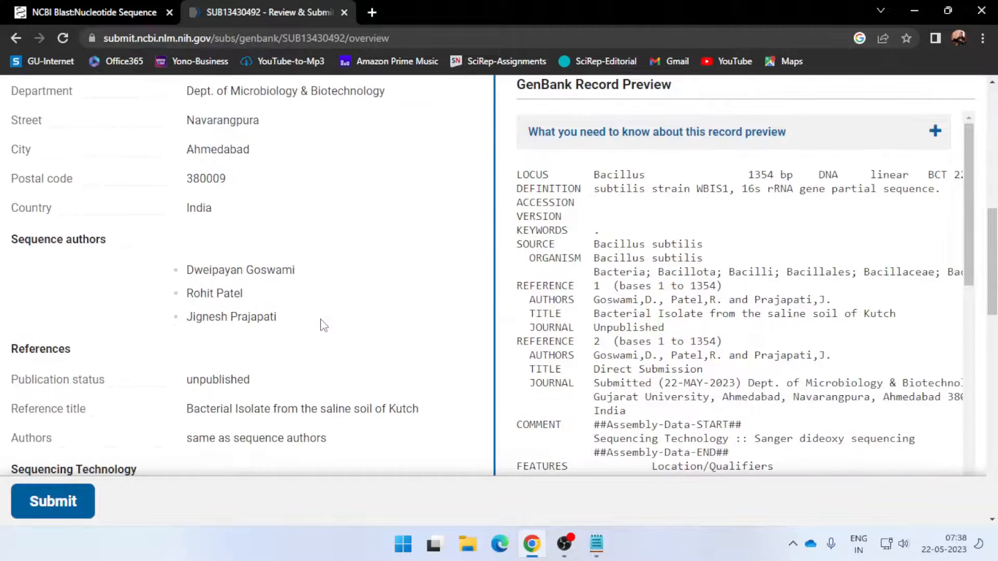
{"action": "scroll", "coordinate": [240, 314], "scroll_direction": "down", "scroll_amount": 3}
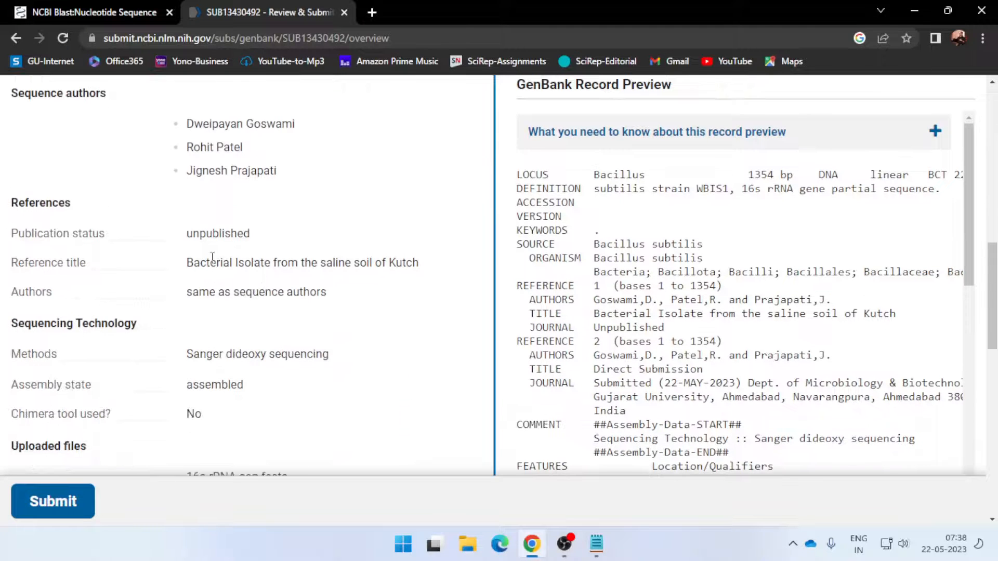
{"action": "scroll", "coordinate": [217, 306], "scroll_direction": "down", "scroll_amount": 2}
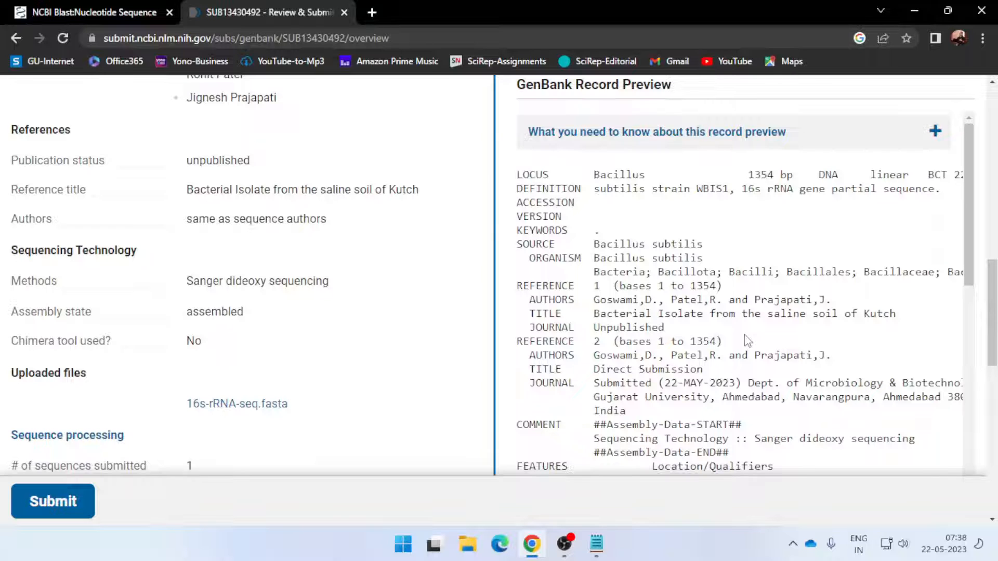
{"action": "scroll", "coordinate": [649, 218], "scroll_direction": "down", "scroll_amount": 2}
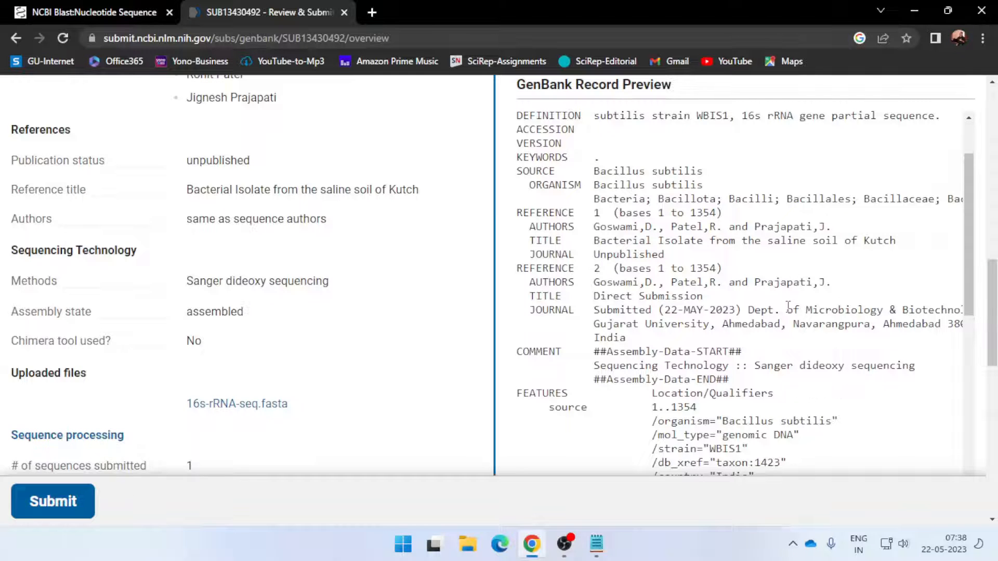
{"action": "scroll", "coordinate": [788, 307], "scroll_direction": "down", "scroll_amount": 5}
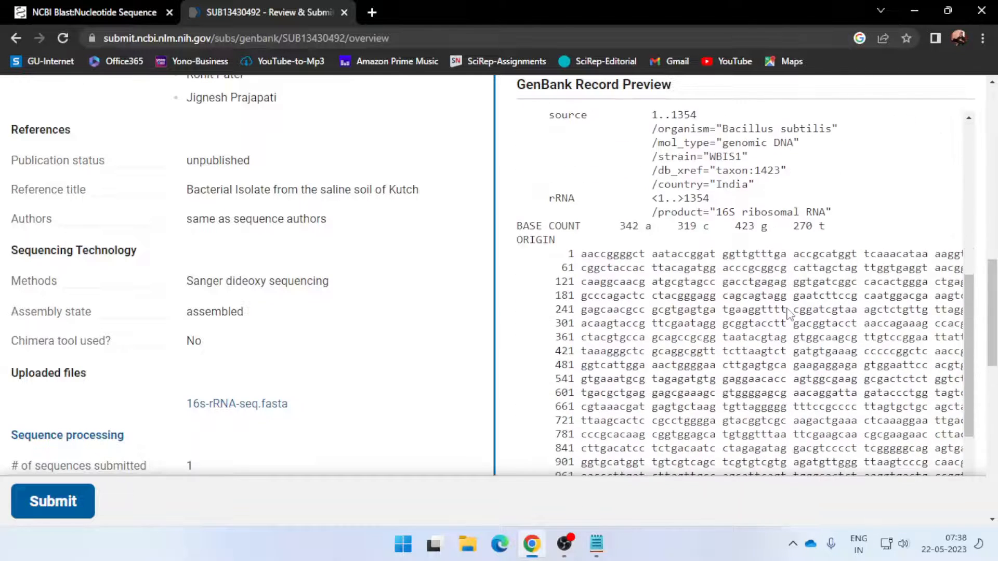
{"action": "scroll", "coordinate": [788, 311], "scroll_direction": "down", "scroll_amount": 3}
{"action": "scroll", "coordinate": [382, 408], "scroll_direction": "down", "scroll_amount": 3}
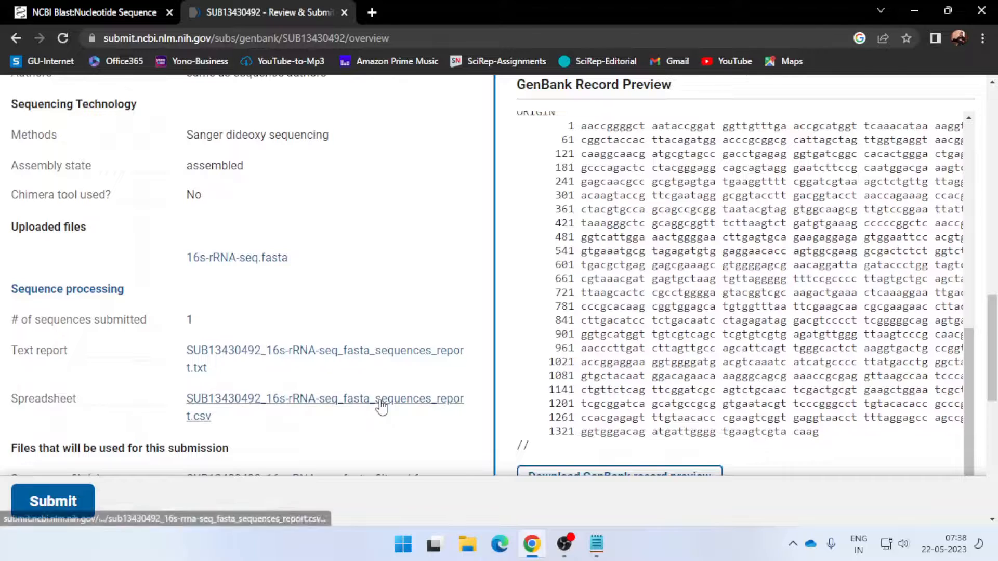
{"action": "scroll", "coordinate": [382, 408], "scroll_direction": "down", "scroll_amount": 5}
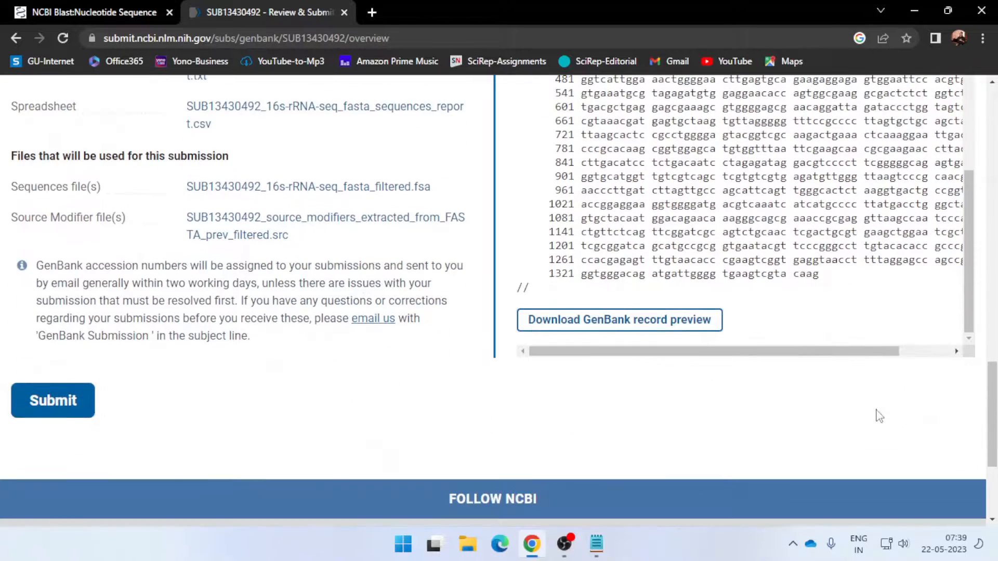
{"action": "left_click", "coordinate": [76, 416]}
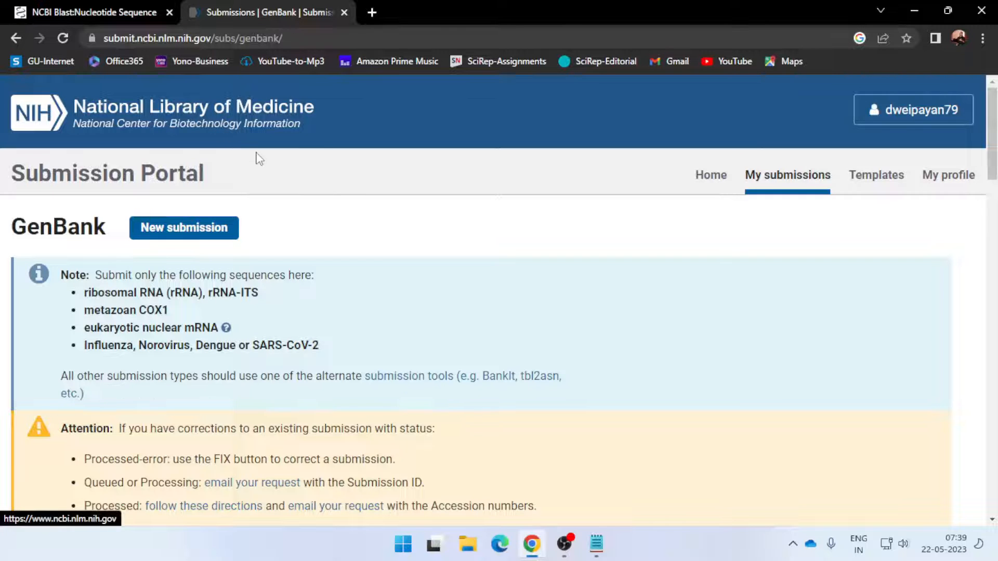
Check the processing status of the new Bacillus subtilis WBIS1 entry in the GenBank submissions list
{"action": "scroll", "coordinate": [280, 170], "scroll_direction": "down", "scroll_amount": 1}
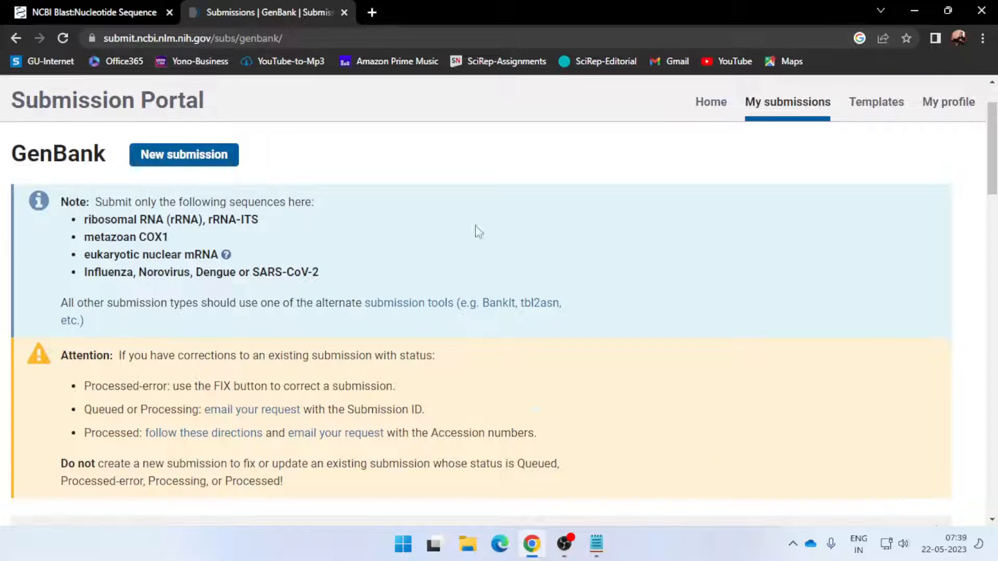
{"action": "scroll", "coordinate": [405, 194], "scroll_direction": "up", "scroll_amount": 1}
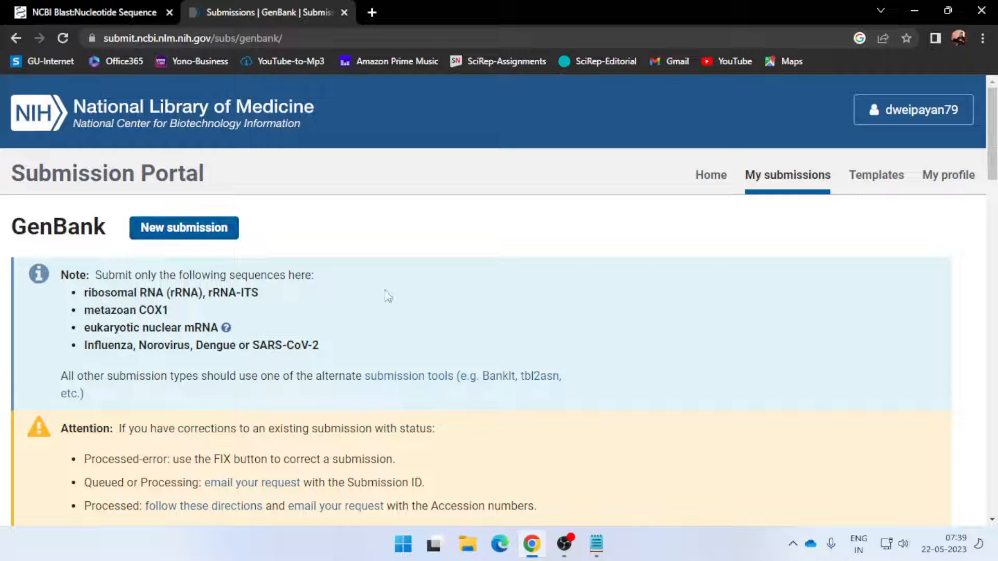
{"action": "scroll", "coordinate": [370, 296], "scroll_direction": "down", "scroll_amount": 4}
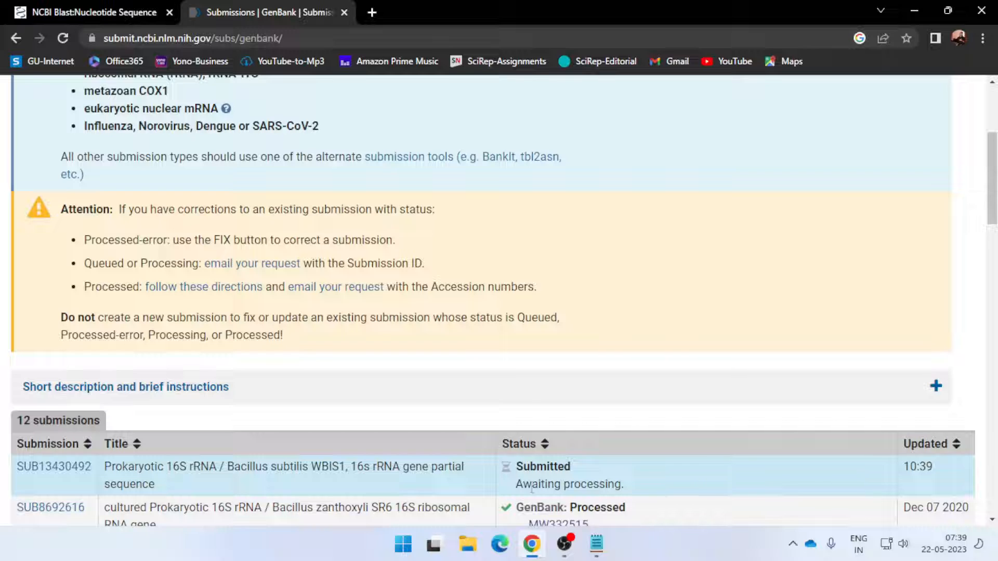
{"action": "left_click_drag", "start_coordinate": [519, 462], "coordinate": [579, 471]}
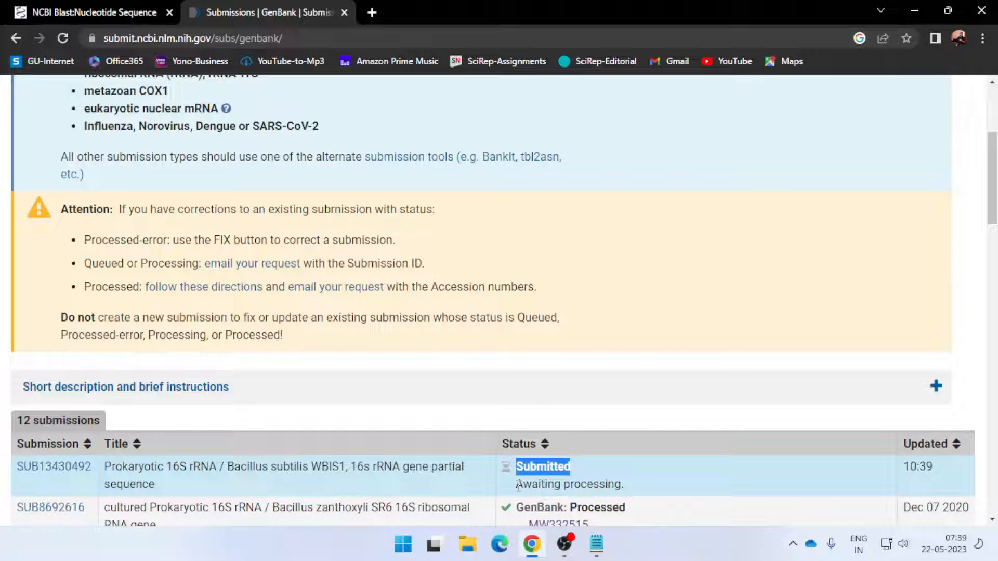
{"action": "left_click_drag", "start_coordinate": [517, 485], "coordinate": [625, 486]}
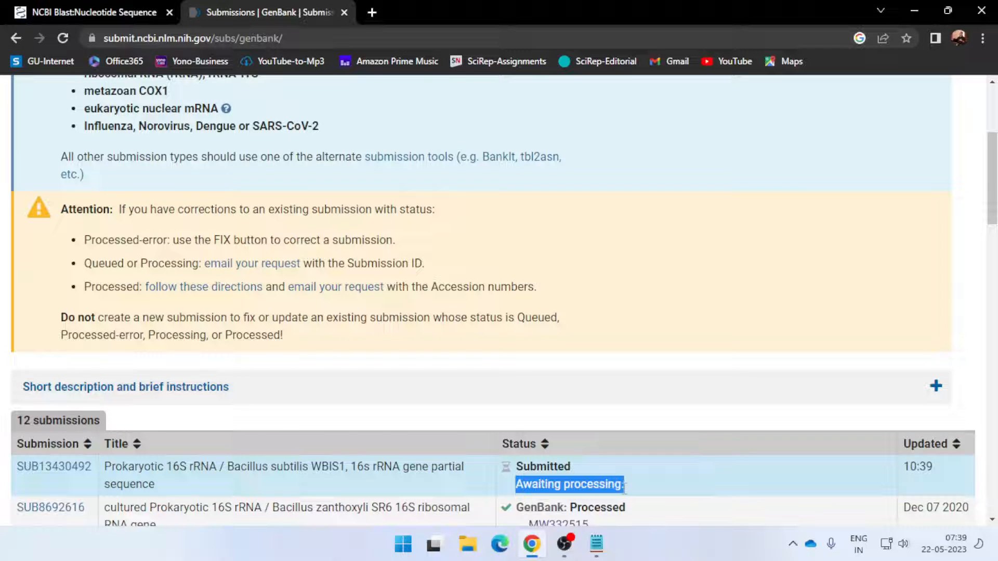
Open the new Bacillus subtilis WBIS1 submission and look through its summary and record preview
{"action": "left_click", "coordinate": [69, 471]}
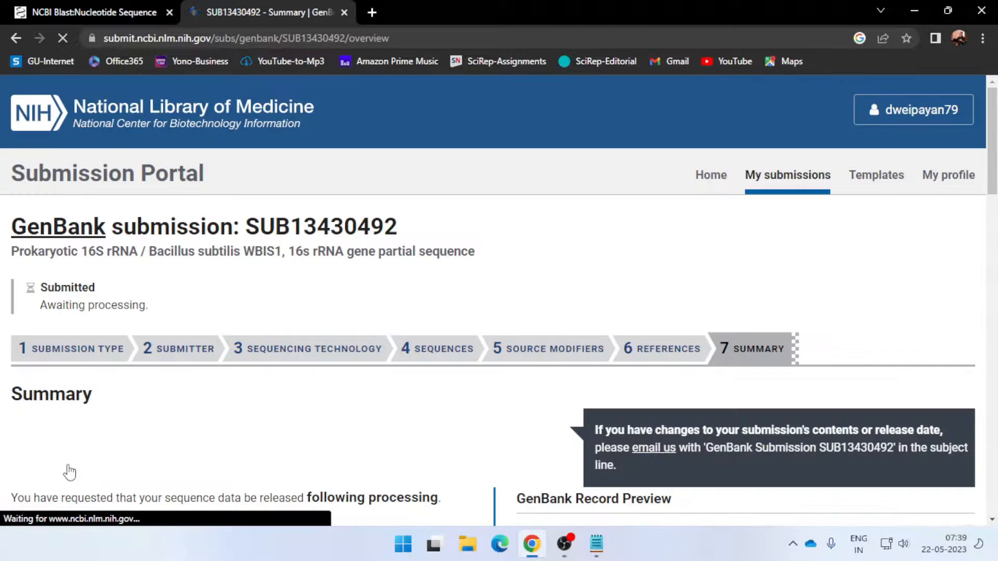
{"action": "scroll", "coordinate": [69, 472], "scroll_direction": "down", "scroll_amount": 8}
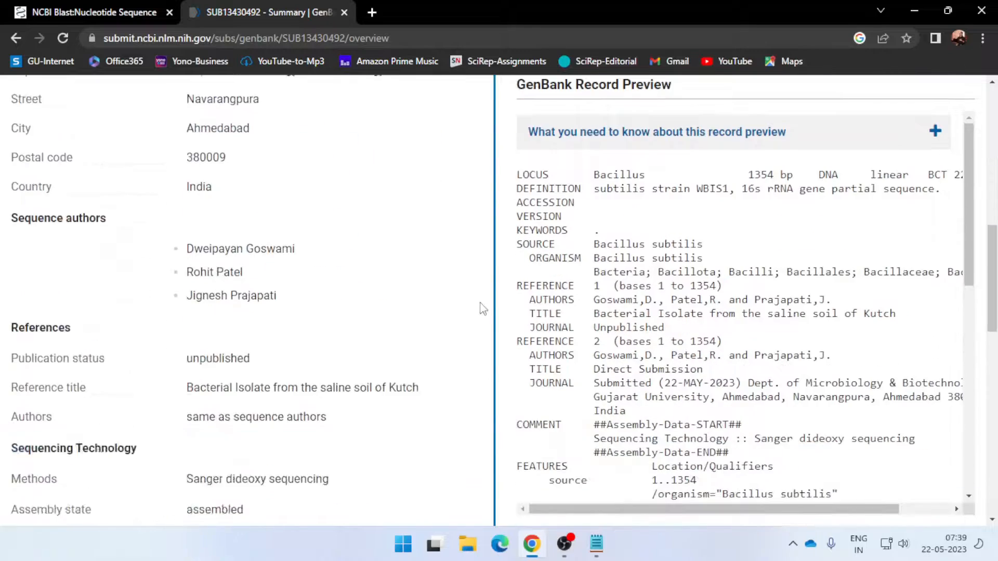
{"action": "scroll", "coordinate": [483, 309], "scroll_direction": "down", "scroll_amount": 12}
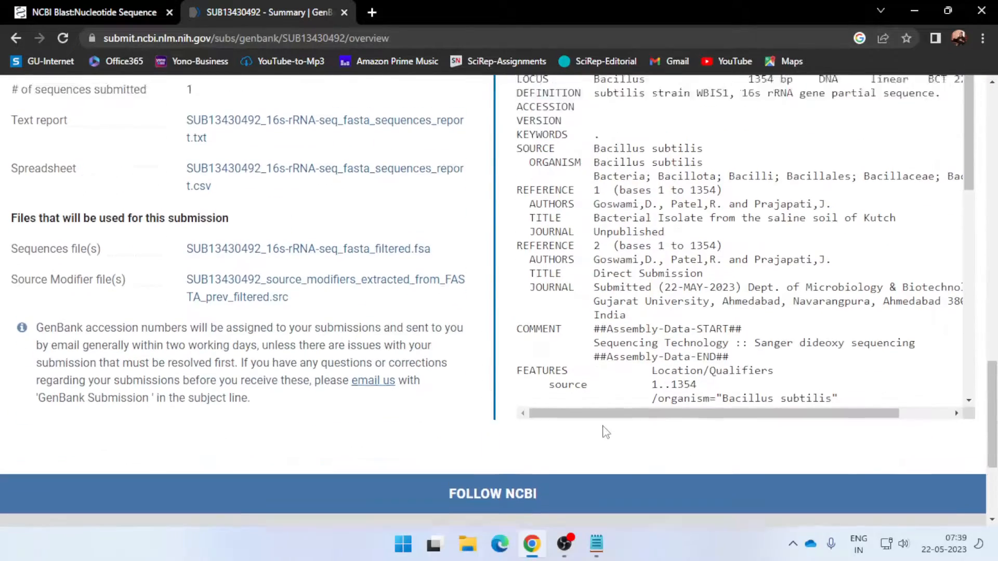
{"action": "scroll", "coordinate": [604, 431], "scroll_direction": "up", "scroll_amount": 18}
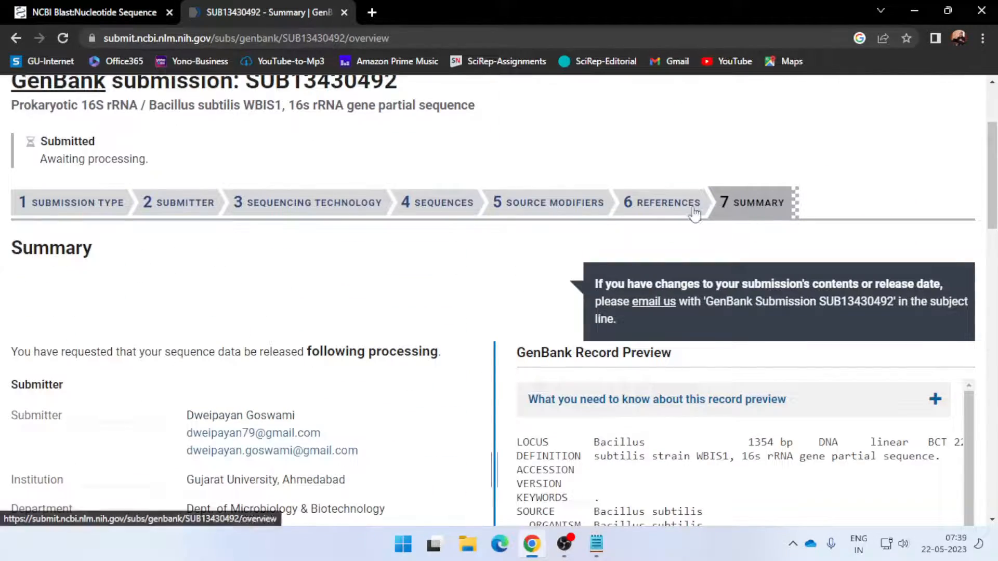
{"action": "scroll", "coordinate": [218, 235], "scroll_direction": "up", "scroll_amount": 3}
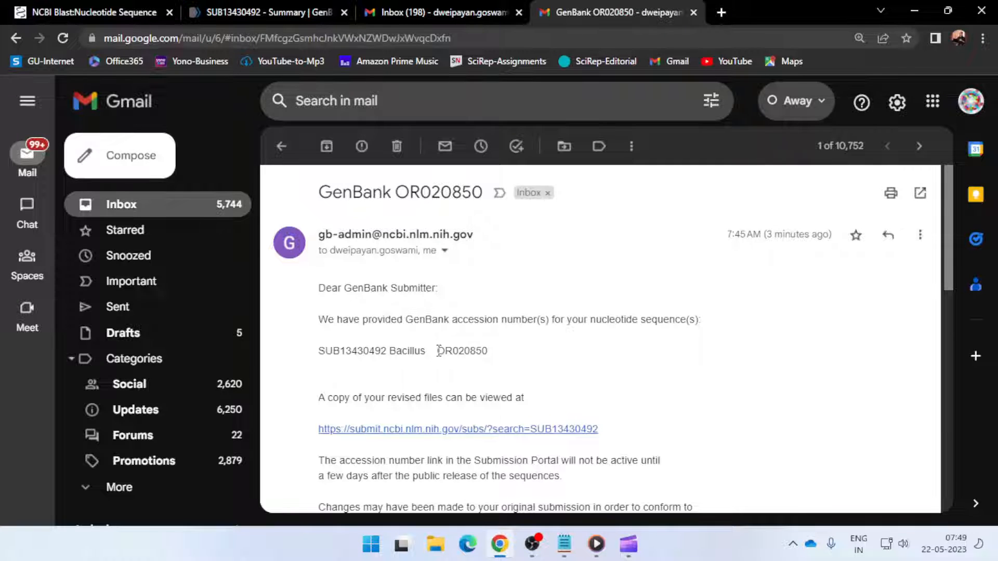
In the GenBank email in Gmail, highlight the submission ID and the assigned accession number
{"action": "left_click_drag", "start_coordinate": [437, 355], "coordinate": [493, 354]}
{"action": "left_click_drag", "start_coordinate": [319, 353], "coordinate": [383, 357]}
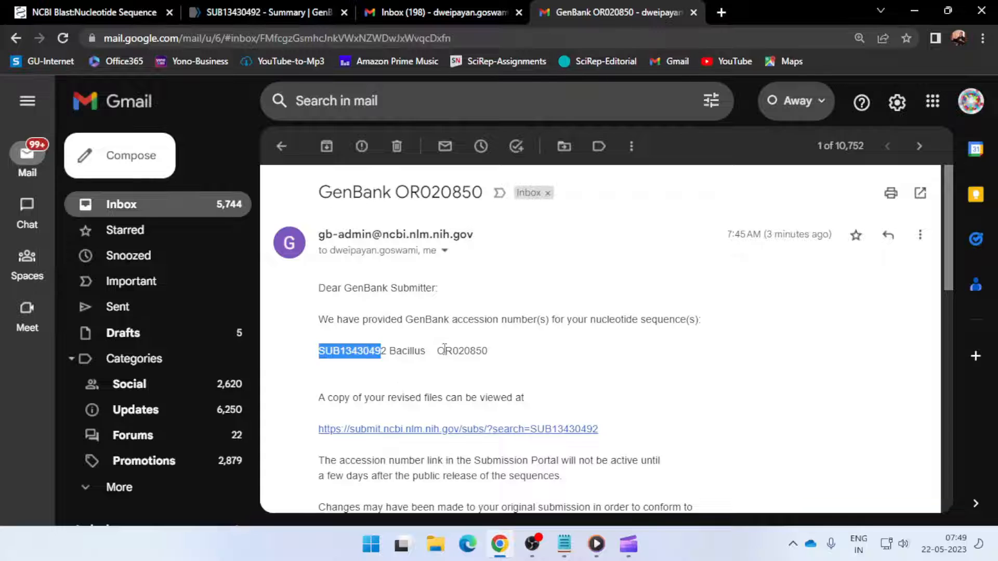
{"action": "left_click_drag", "start_coordinate": [437, 351], "coordinate": [487, 354]}
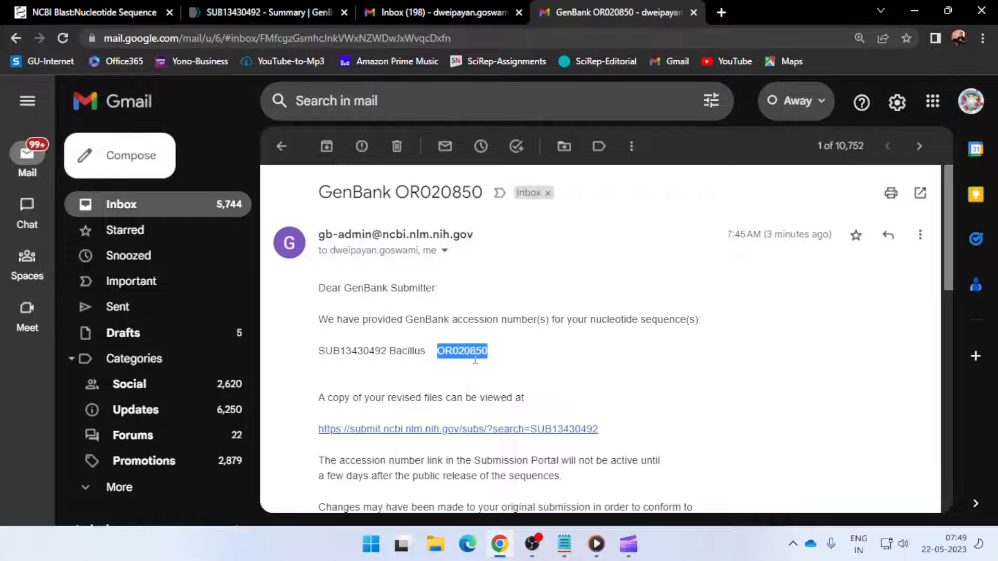
Find and highlight the scheduled release date in the GenBank email, and highlight the accession number again
{"action": "scroll", "coordinate": [478, 361], "scroll_direction": "down", "scroll_amount": 7}
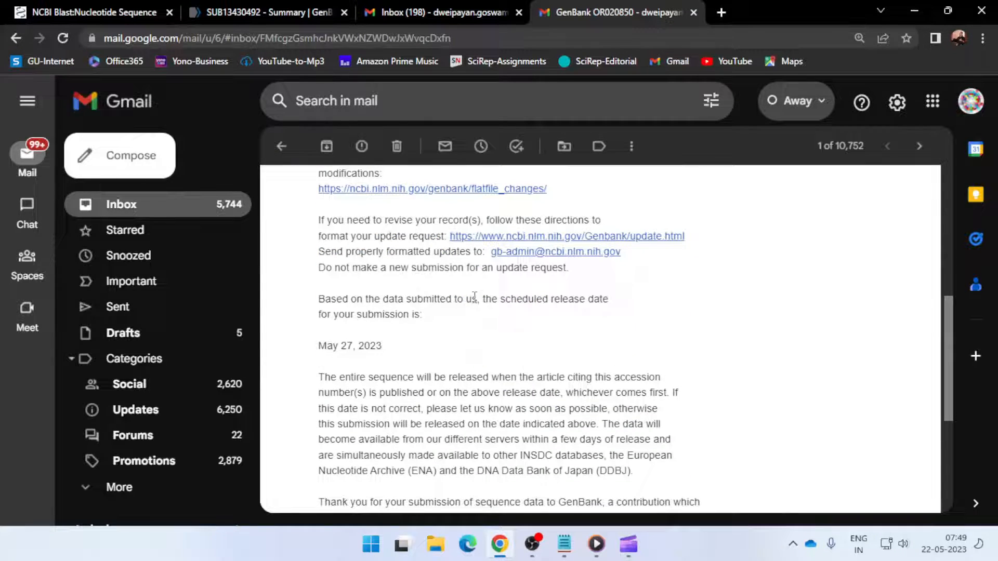
{"action": "left_click_drag", "start_coordinate": [483, 299], "coordinate": [601, 299]}
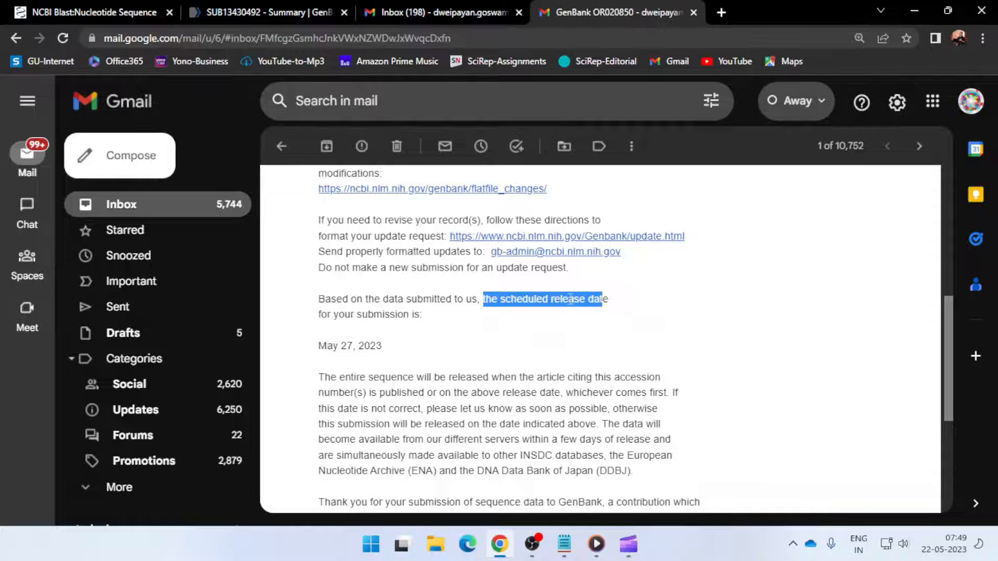
{"action": "left_click_drag", "start_coordinate": [319, 314], "coordinate": [425, 315]}
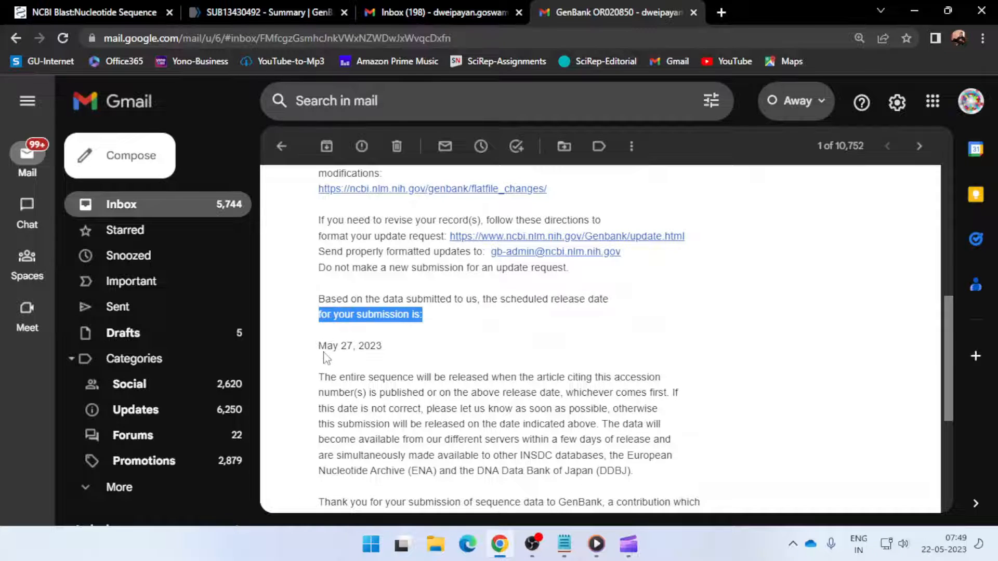
{"action": "left_click_drag", "start_coordinate": [319, 345], "coordinate": [383, 364]}
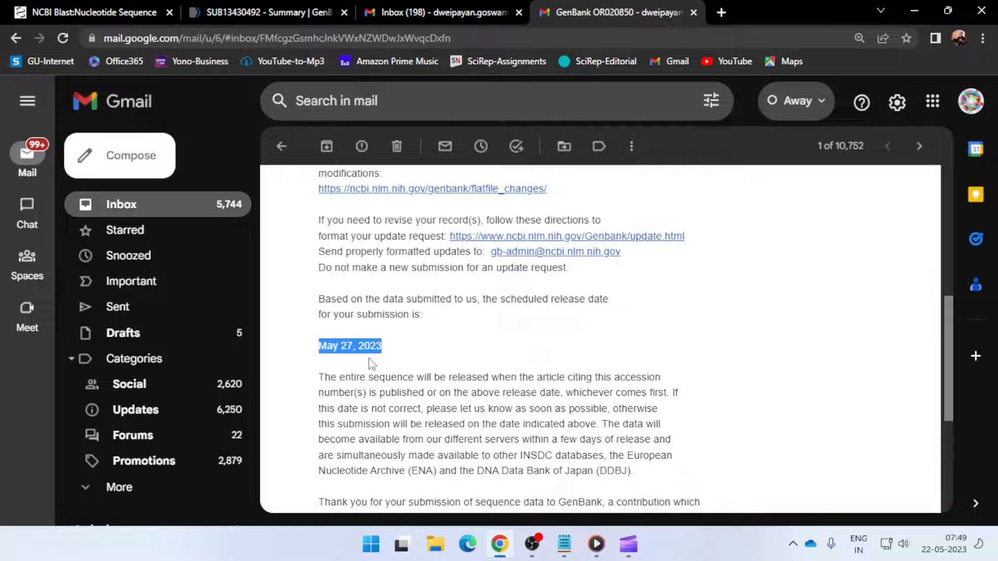
{"action": "scroll", "coordinate": [484, 333], "scroll_direction": "up", "scroll_amount": 4}
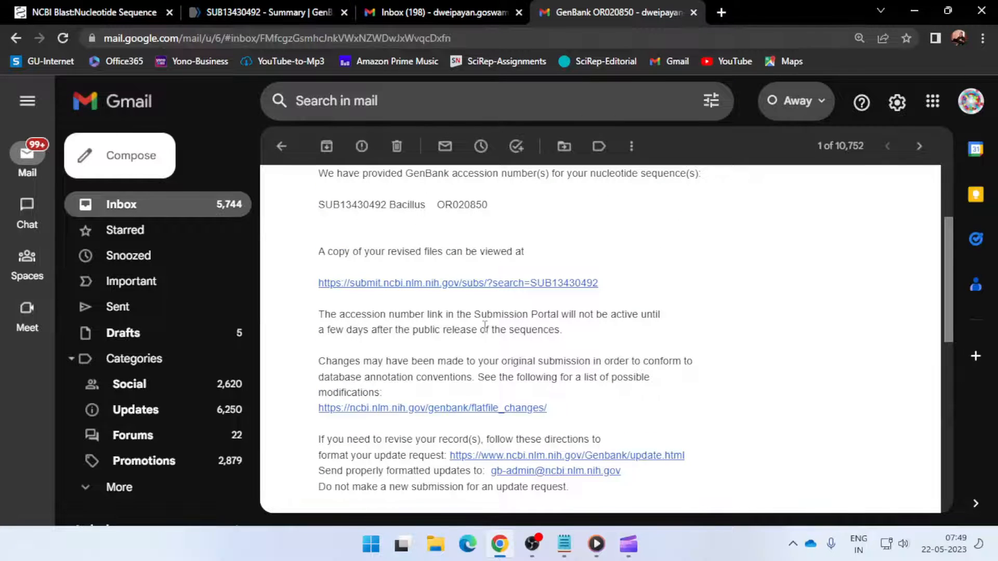
{"action": "left_click_drag", "start_coordinate": [437, 204], "coordinate": [484, 205]}
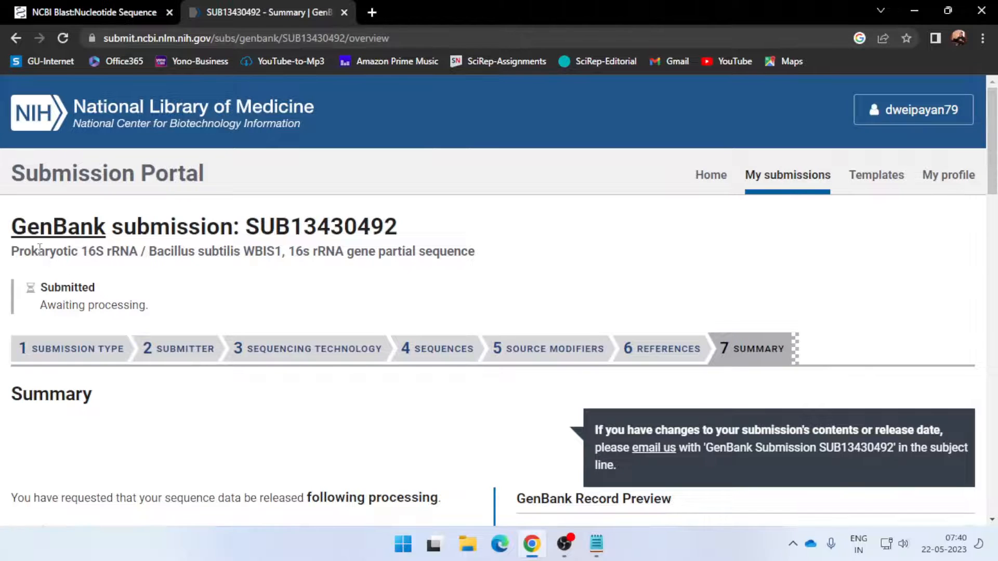
Highlight "16S rRNA" in the title on the portal's submission summary page and view the submitter details
{"action": "left_click_drag", "start_coordinate": [83, 253], "coordinate": [138, 252]}
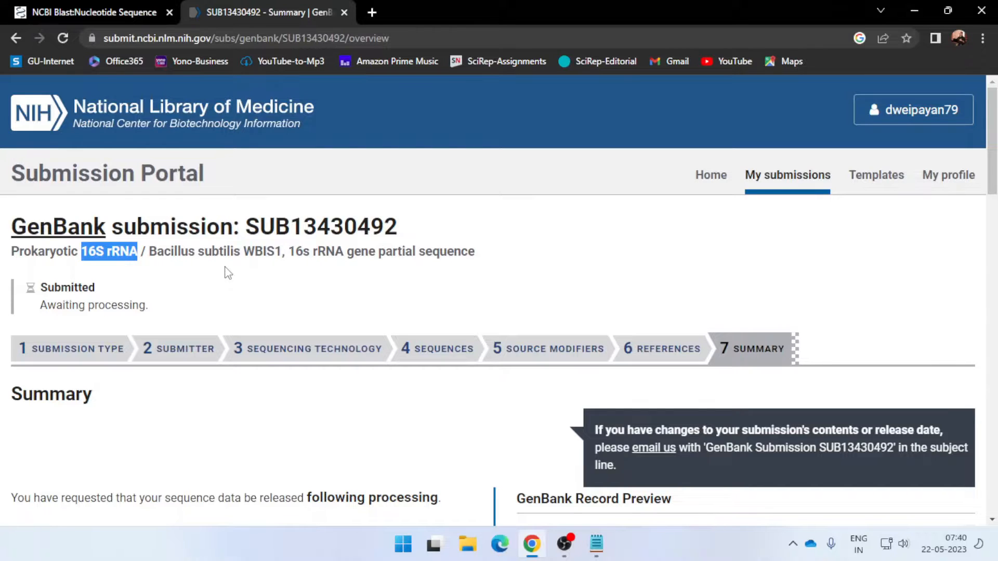
{"action": "scroll", "coordinate": [228, 273], "scroll_direction": "down", "scroll_amount": 3}
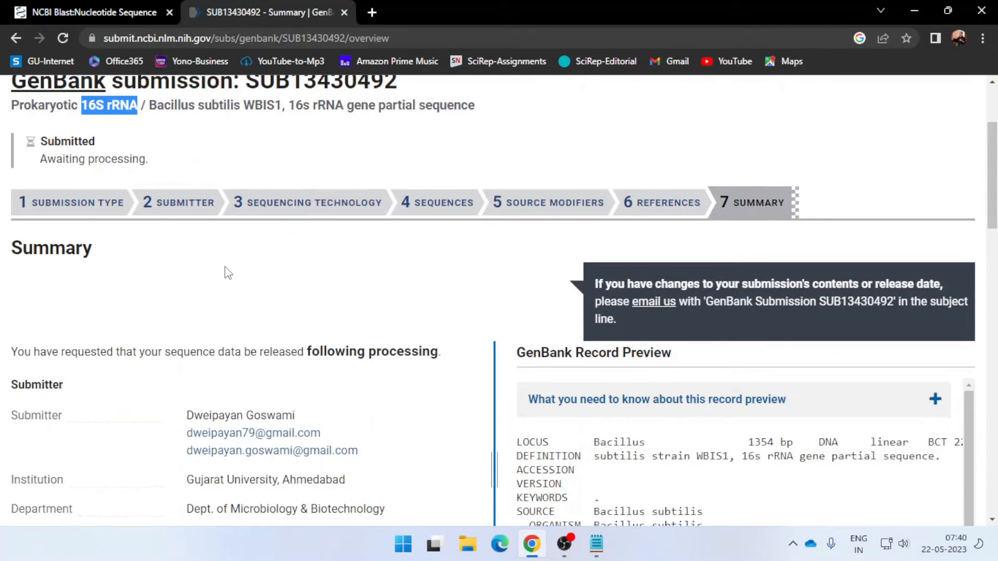
{"action": "scroll", "coordinate": [228, 272], "scroll_direction": "down", "scroll_amount": 2}
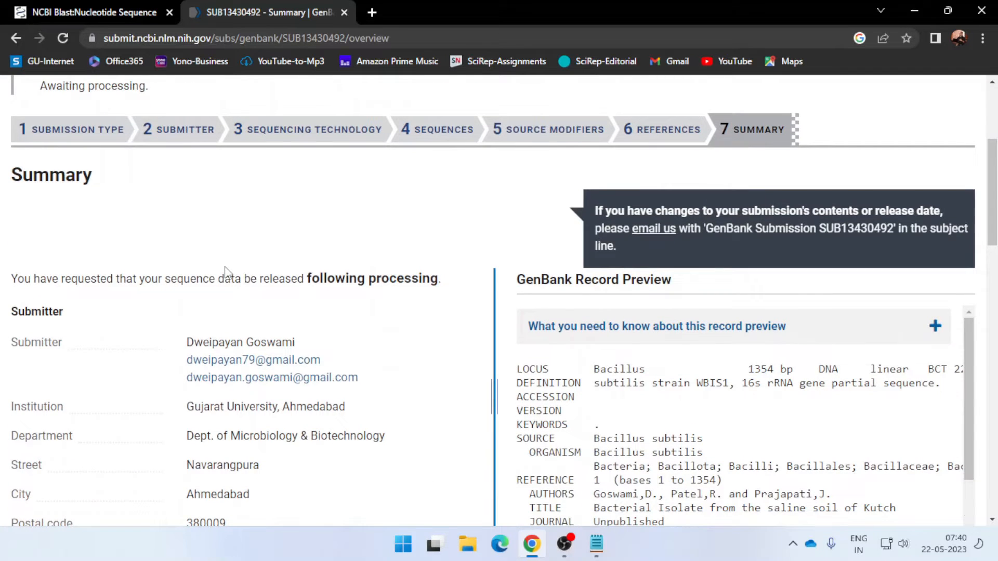